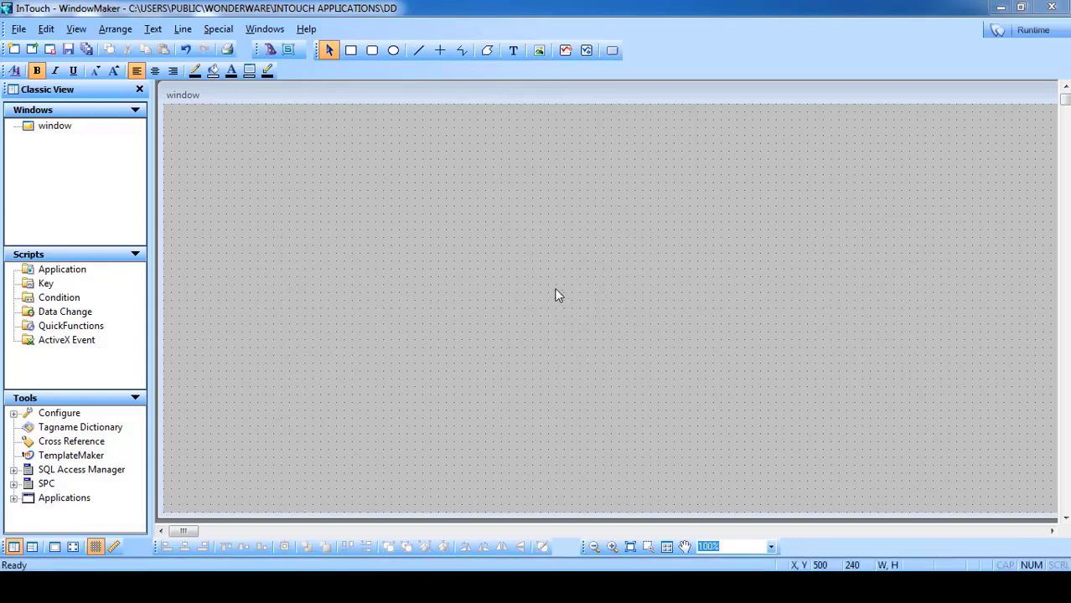
Place a Vertical Slider wizard at 90, 10 near the window's upper-left corner, sized about 220 by 380.
left_click(270, 49)
left_click(345, 252)
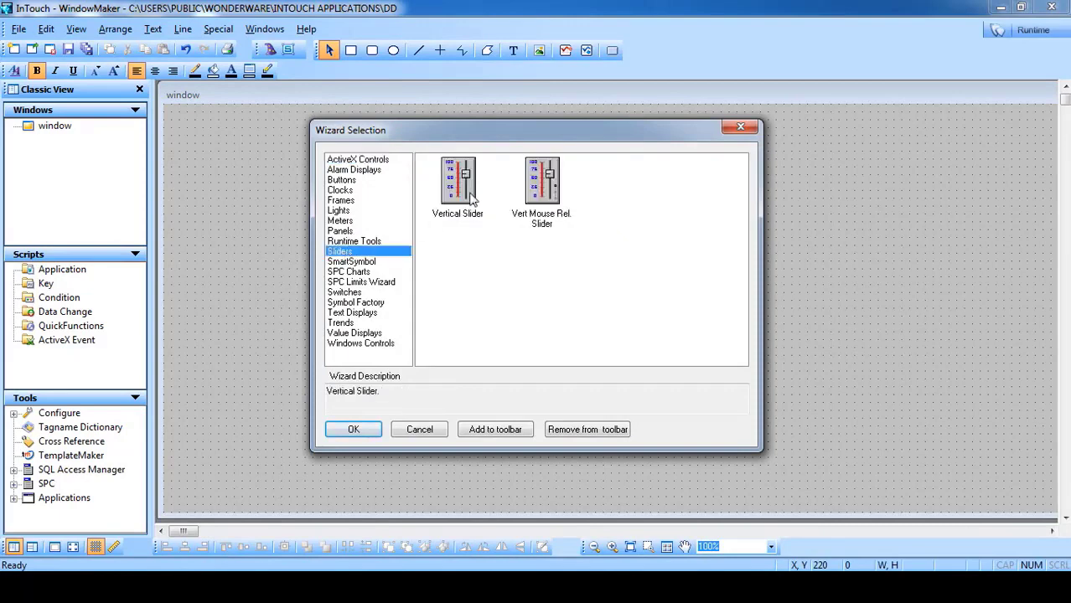
left_click(458, 185)
left_click(350, 429)
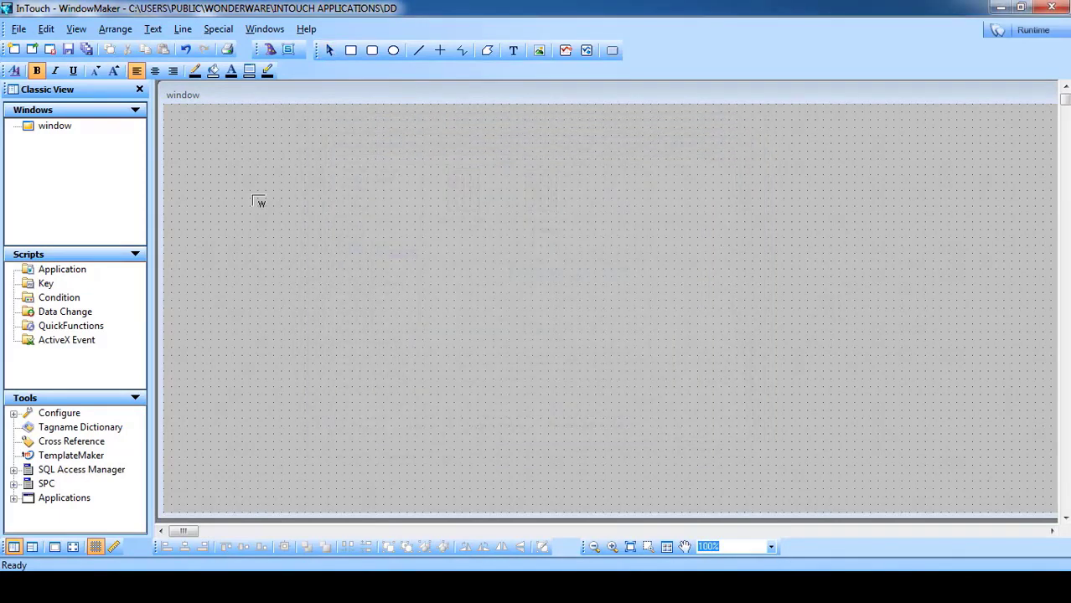
left_click(210, 128)
left_click_drag(281, 260, 376, 397)
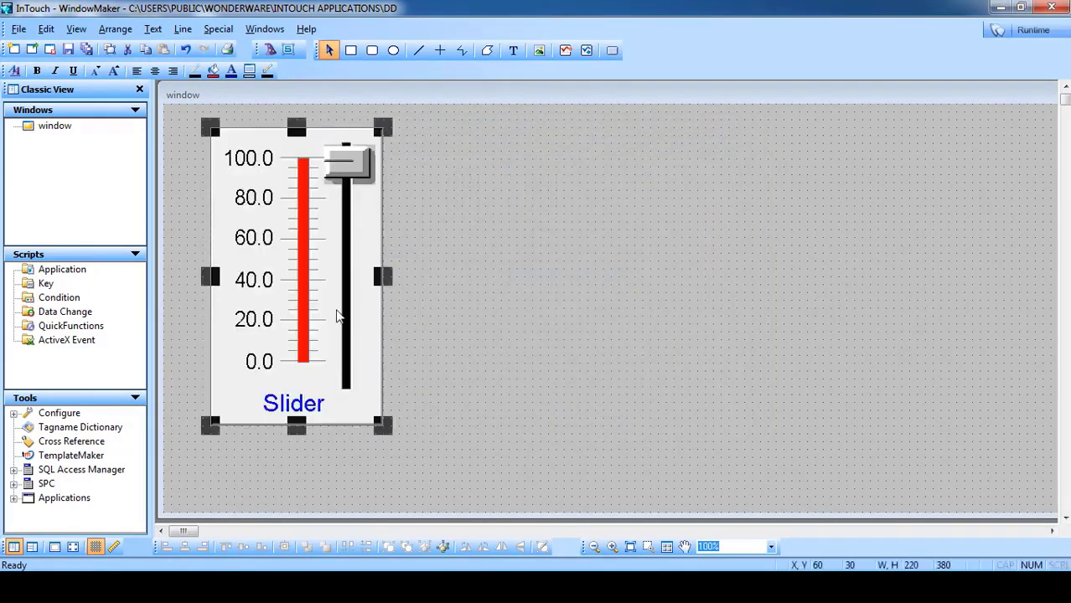
left_click_drag(336, 315, 356, 303)
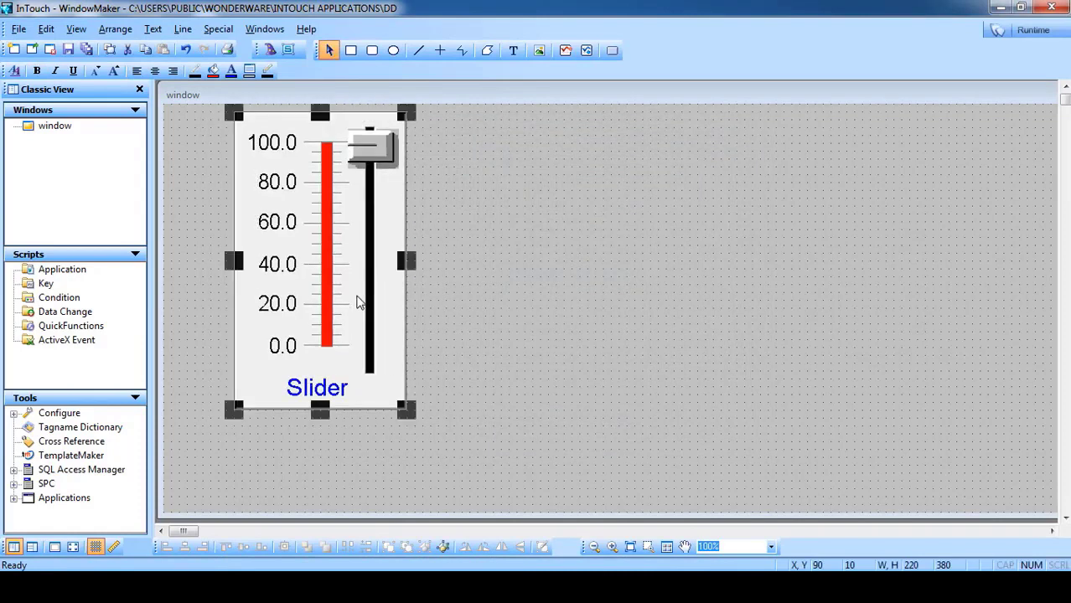
Assign the tagname slider to the slider object and define it as a Memory Real tag.
double_click(337, 291)
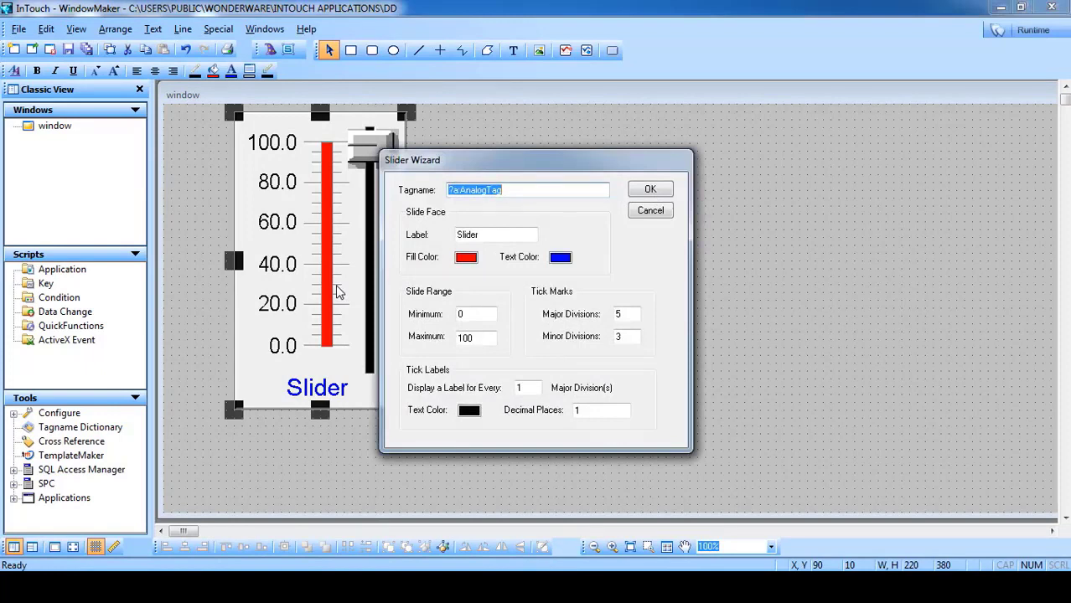
key("BackSpace")
type("slider")
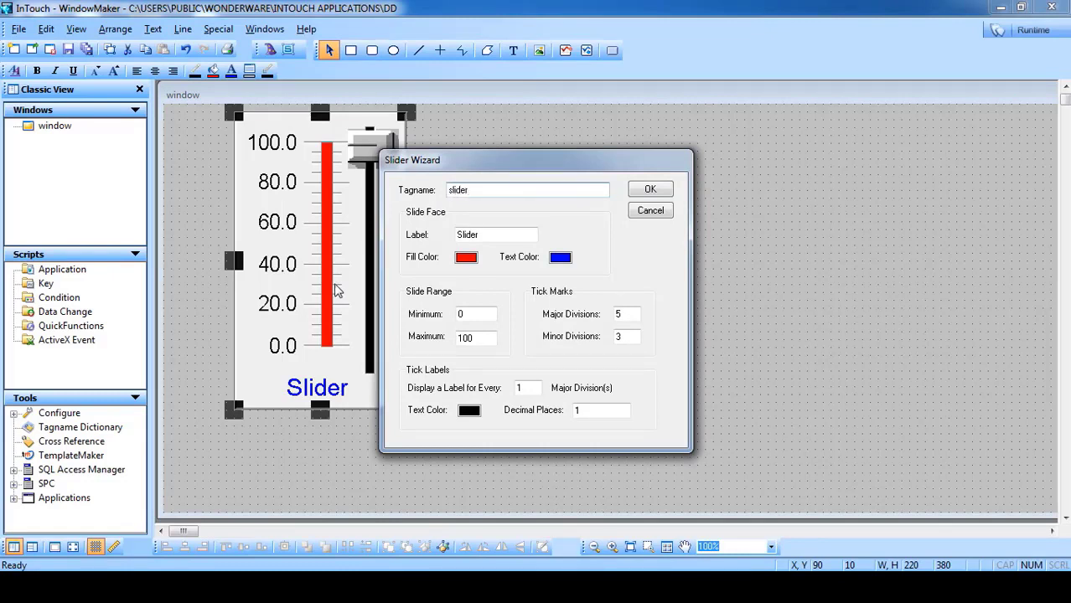
left_click(651, 191)
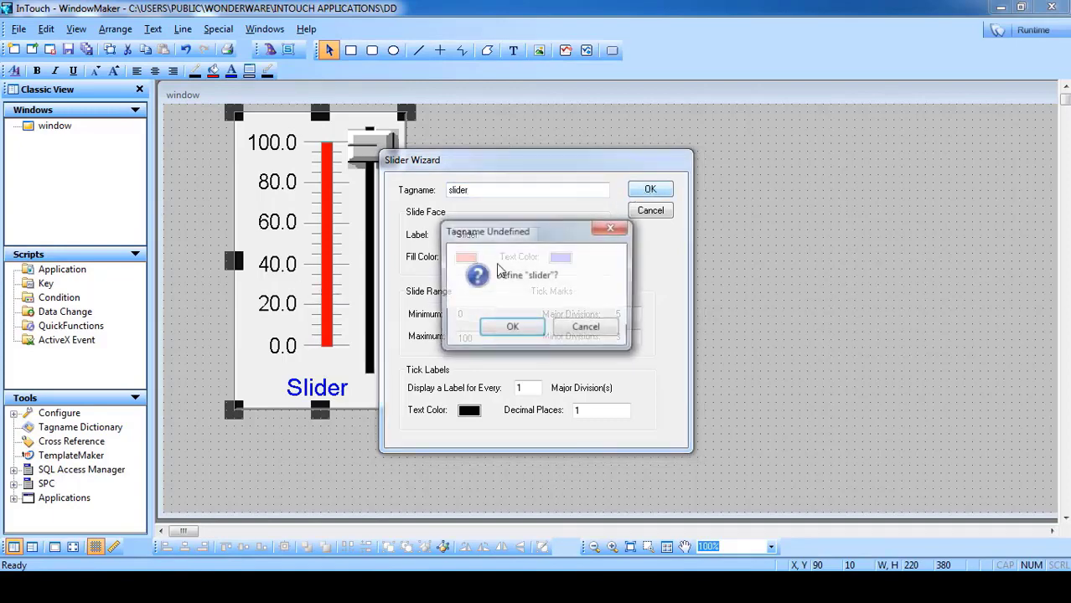
left_click(518, 327)
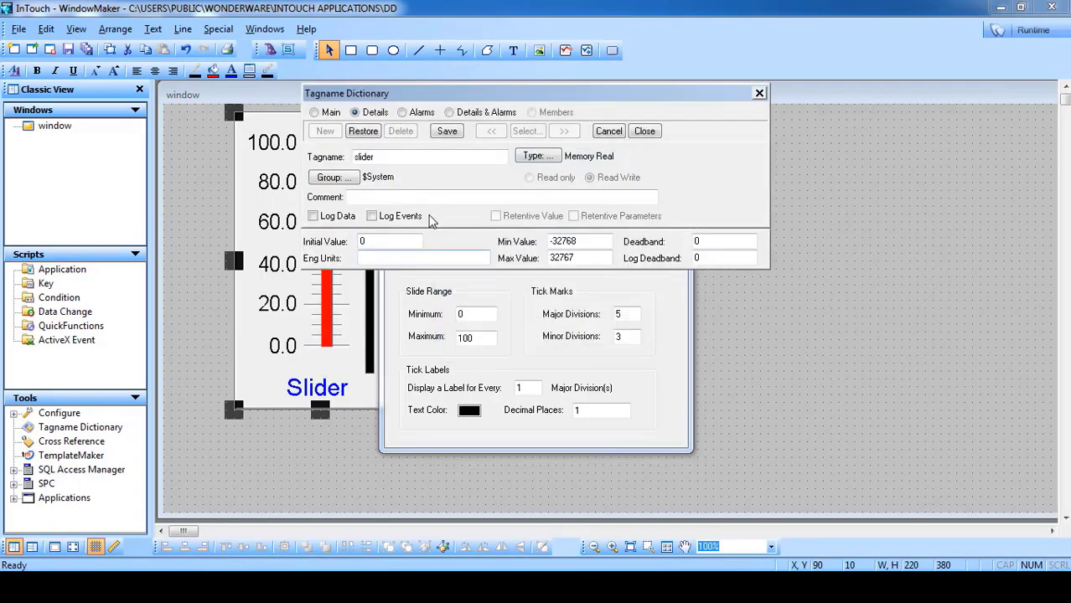
left_click(446, 130)
left_click(644, 131)
left_click(503, 264)
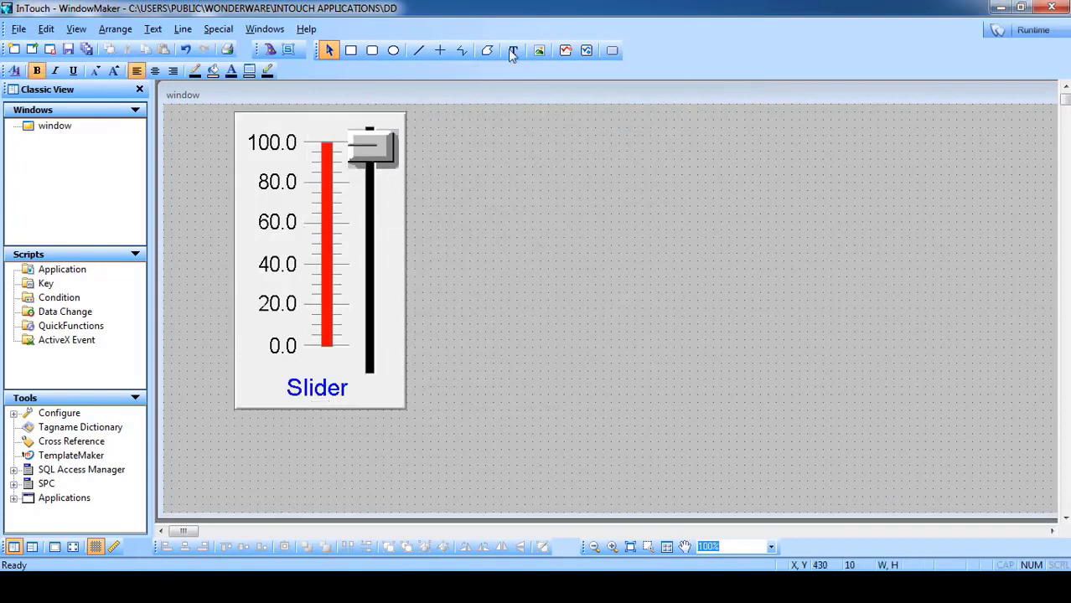
Add the text #.###### below the slider and enlarge it to about 240 by 90.
left_click(513, 50)
left_click(256, 447)
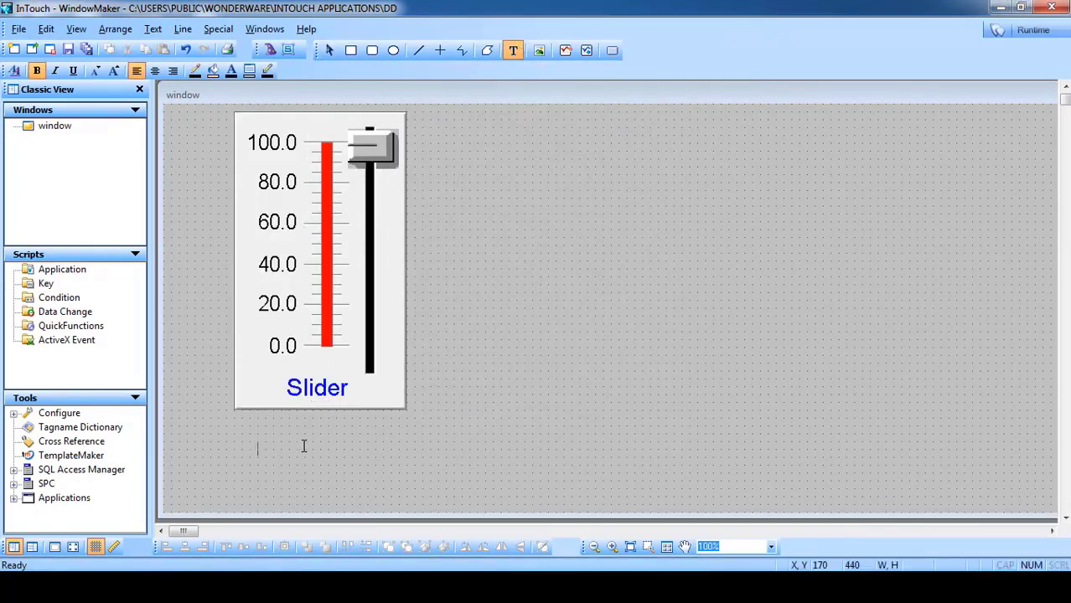
type("#.######")
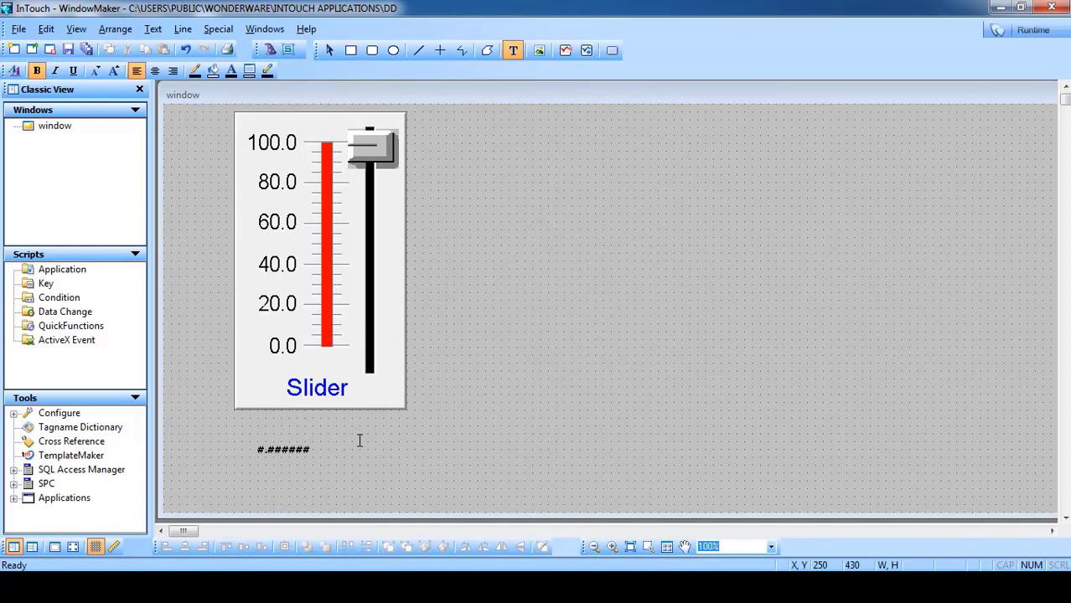
left_click(358, 441)
left_click_drag(312, 445, 423, 411)
left_click_drag(337, 429, 305, 445)
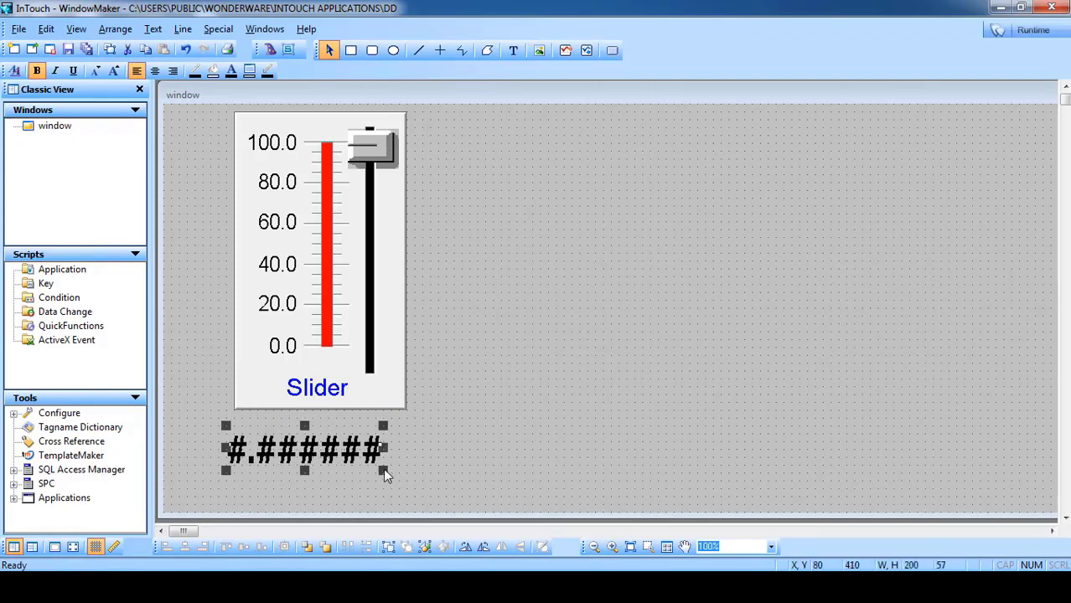
left_click_drag(383, 469, 414, 497)
left_click_drag(345, 480, 353, 478)
Link the text to an analog value display using the expression slider.
double_click(347, 474)
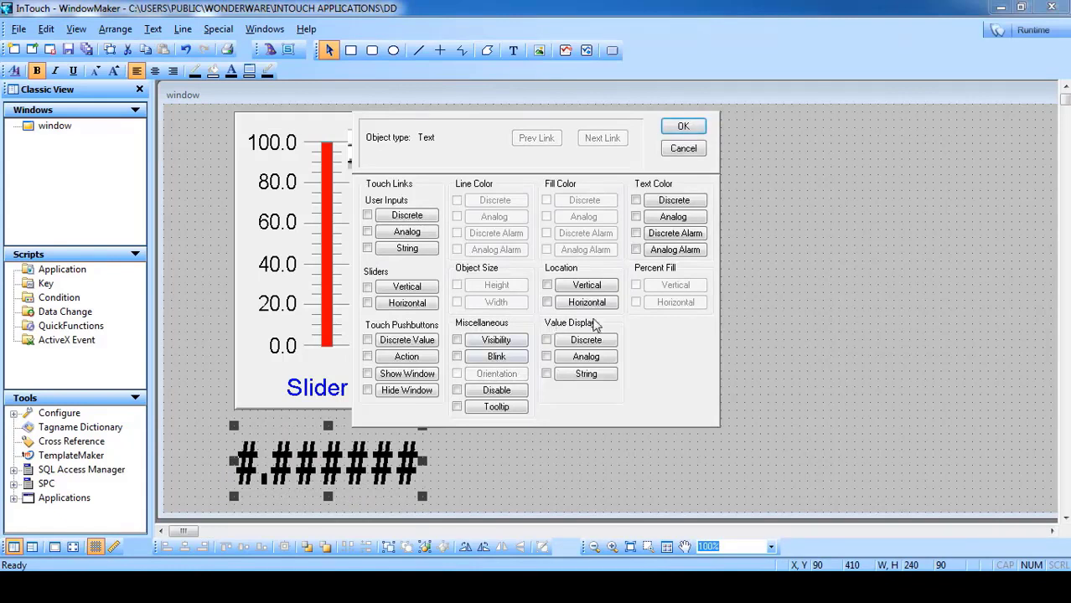
left_click(585, 356)
type("slider")
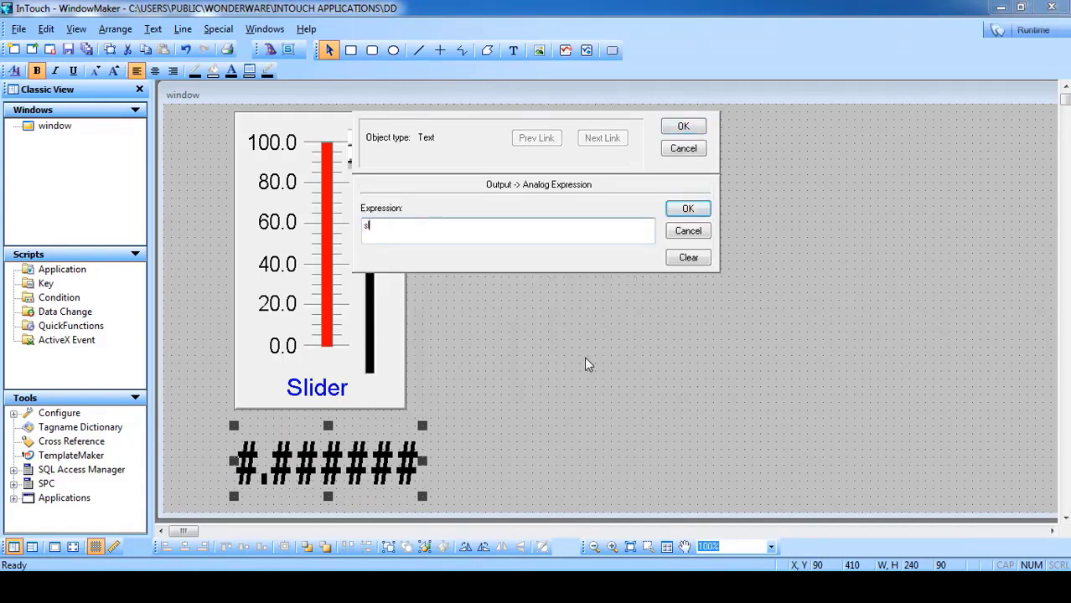
left_click(681, 126)
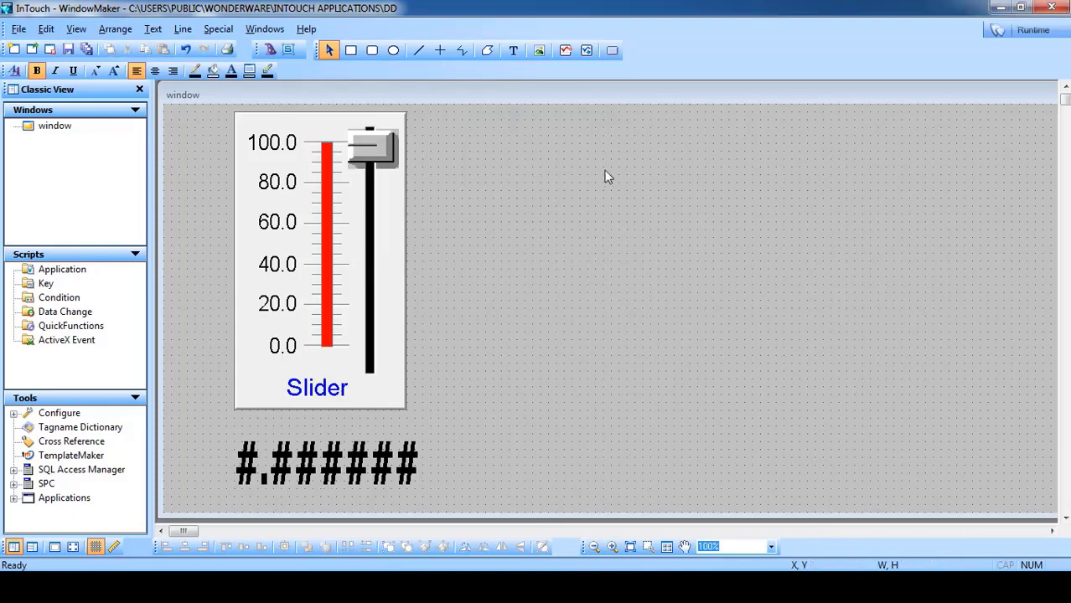
Test the slider in runtime by moving its knob up the full track, and return to development mode.
left_click(1036, 31)
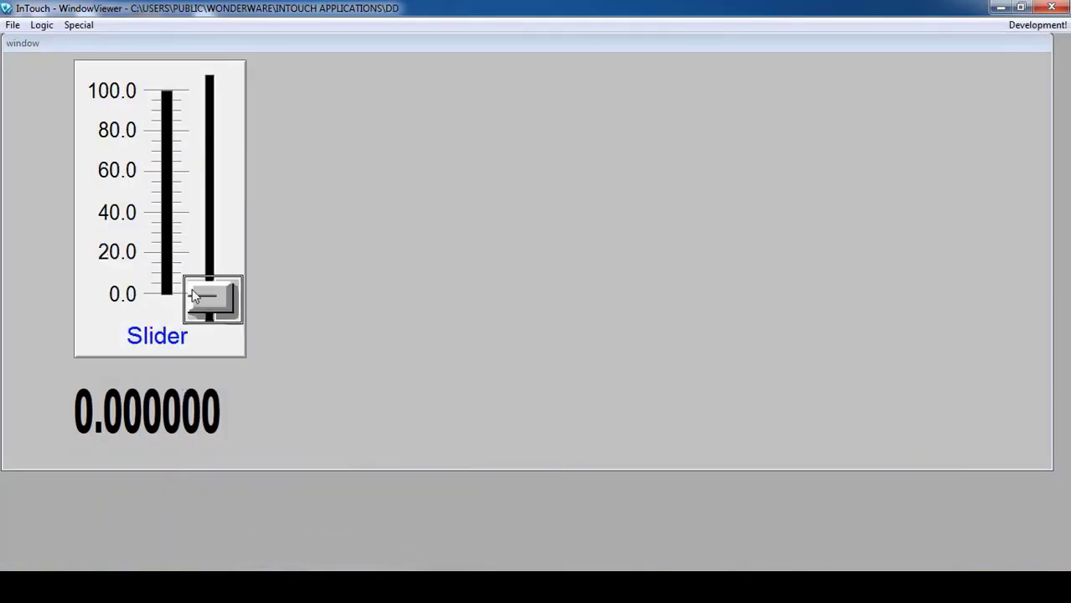
left_click_drag(212, 298, 217, 67)
left_click(1038, 25)
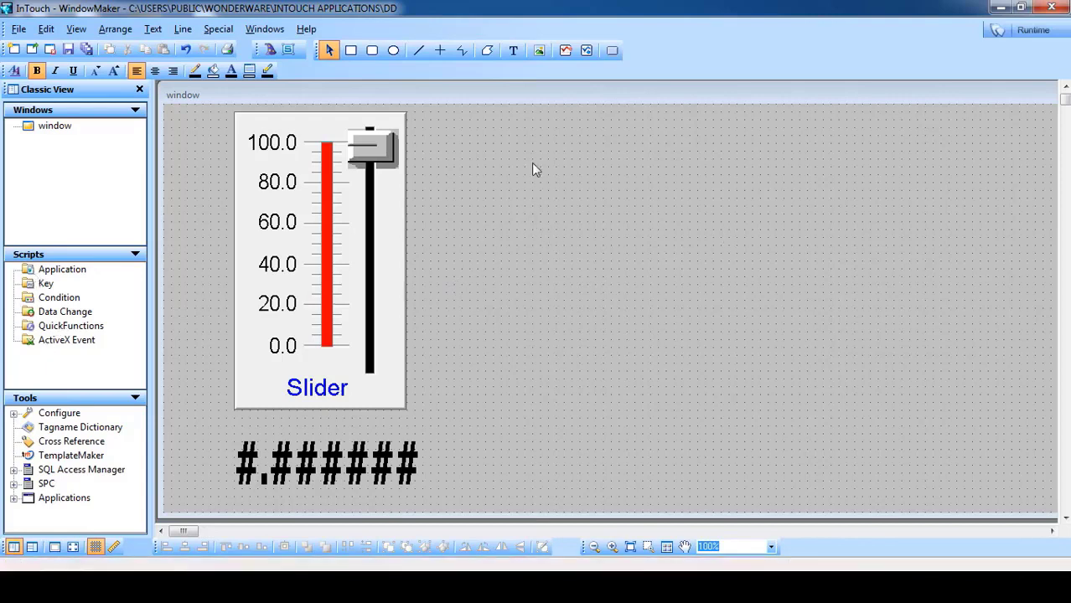
Open the window's script editor and move it clear of the slider.
right_click(602, 191)
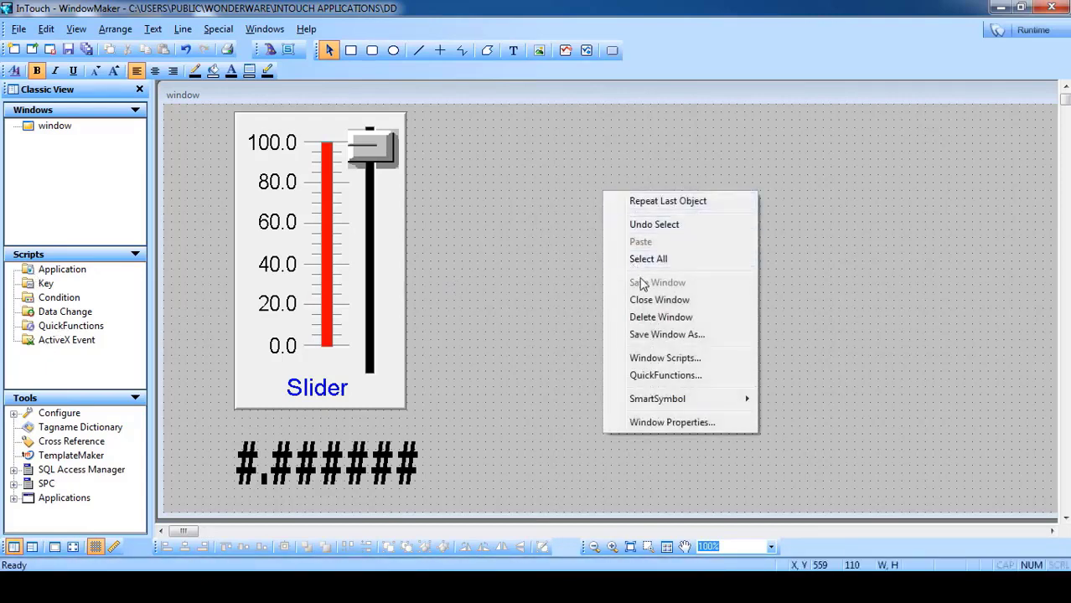
left_click(651, 360)
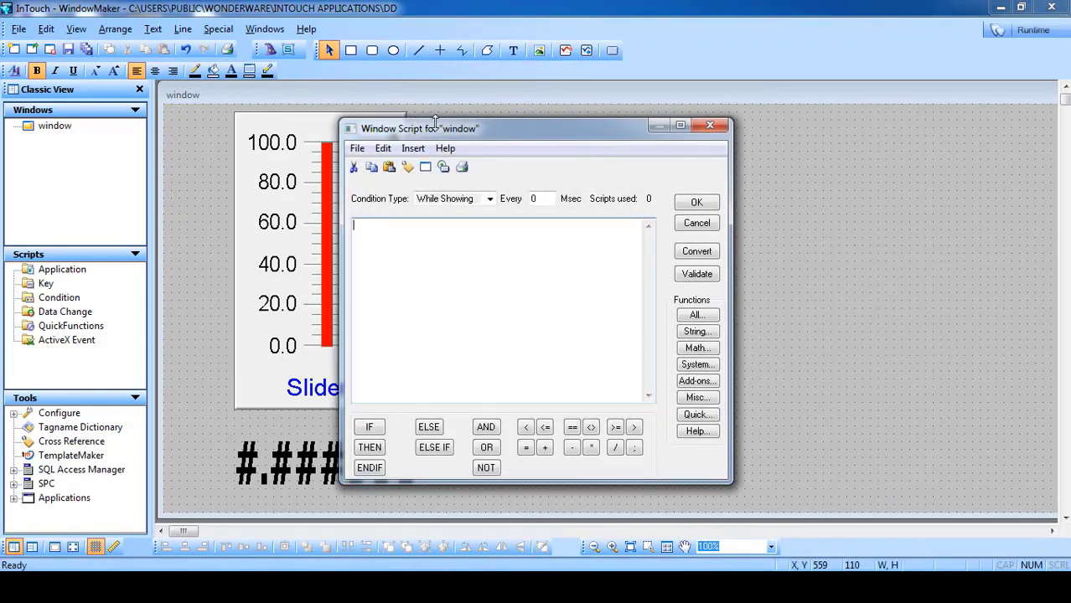
left_click_drag(459, 133, 551, 89)
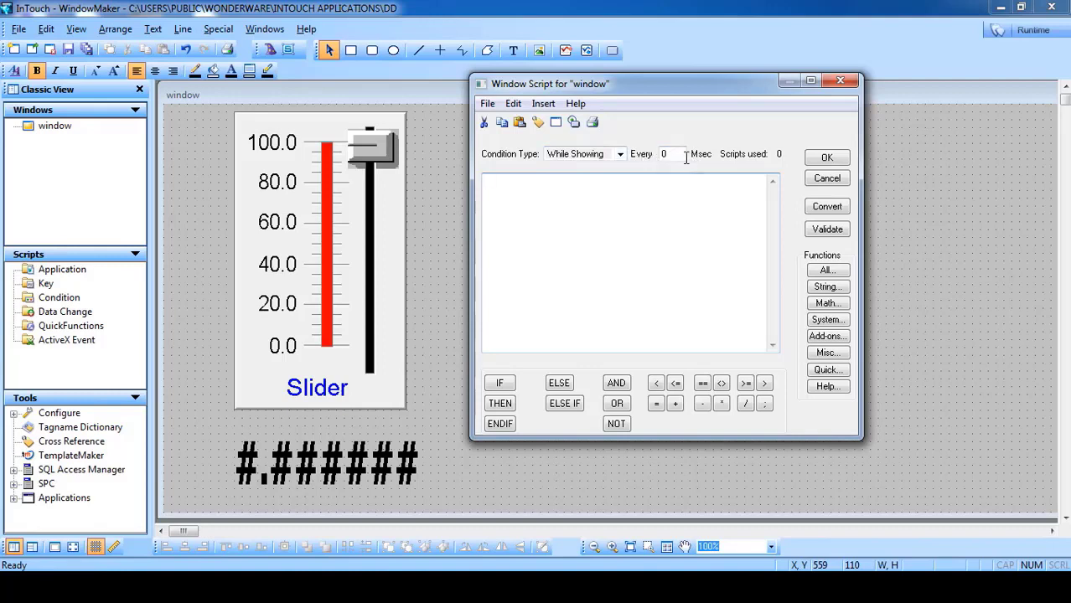
left_click_drag(677, 154, 627, 153)
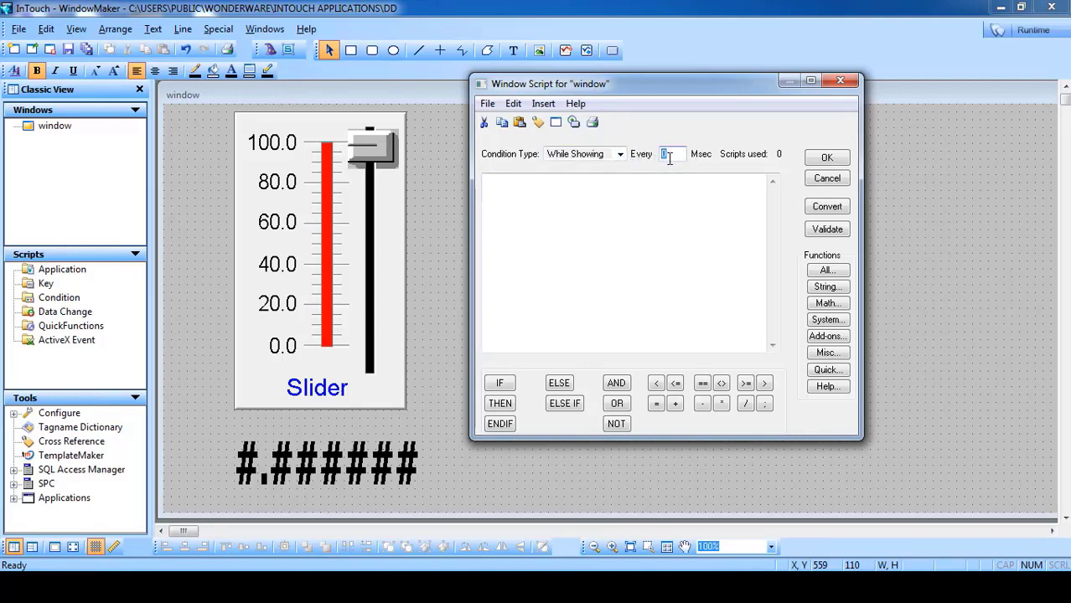
left_click(596, 180)
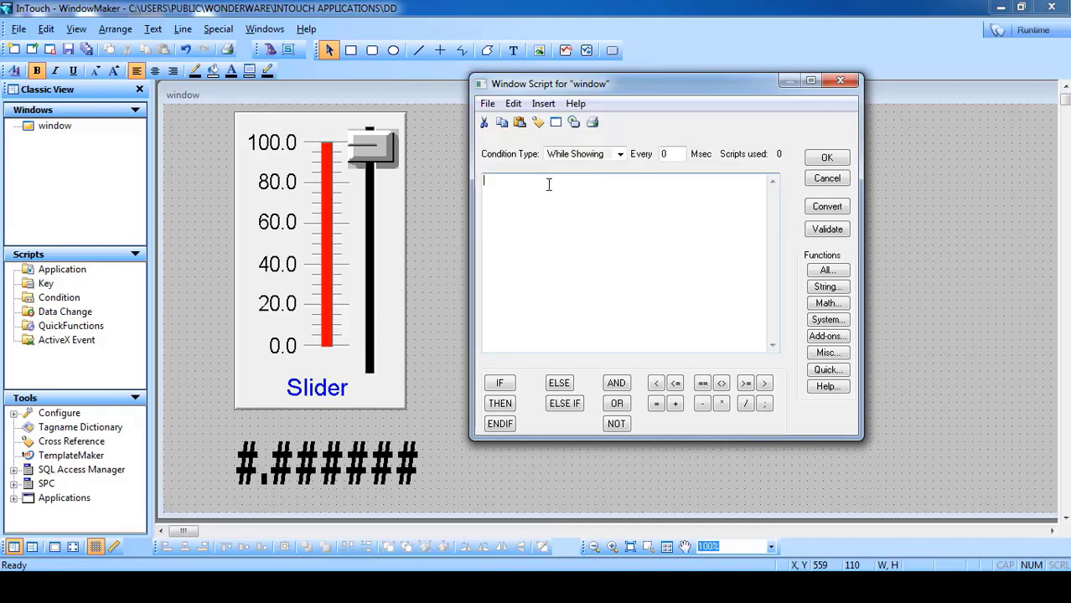
left_click(588, 156)
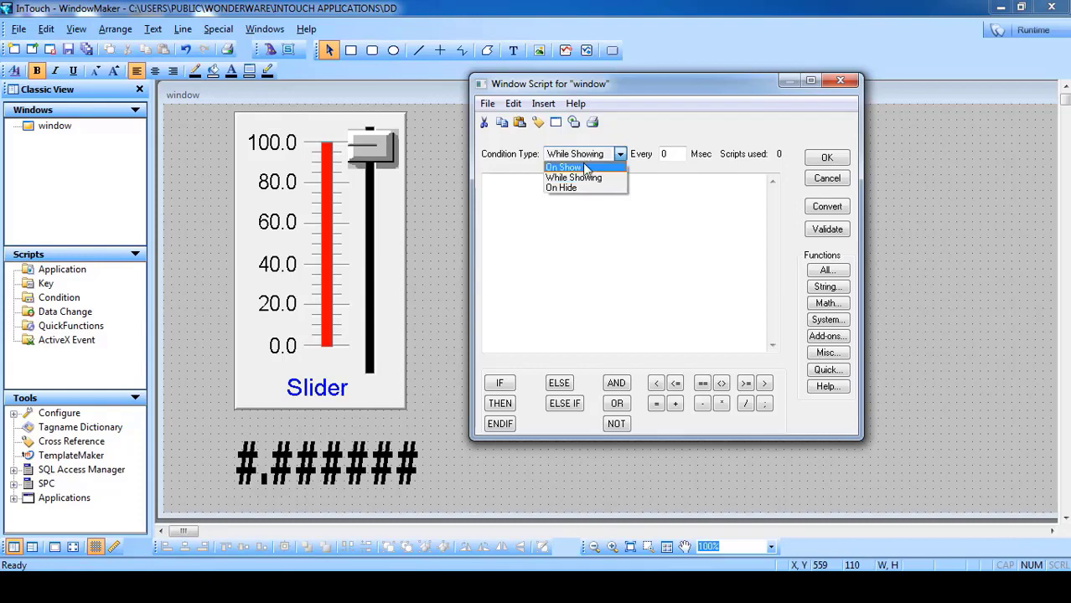
left_click(587, 167)
left_click(583, 154)
left_click(574, 178)
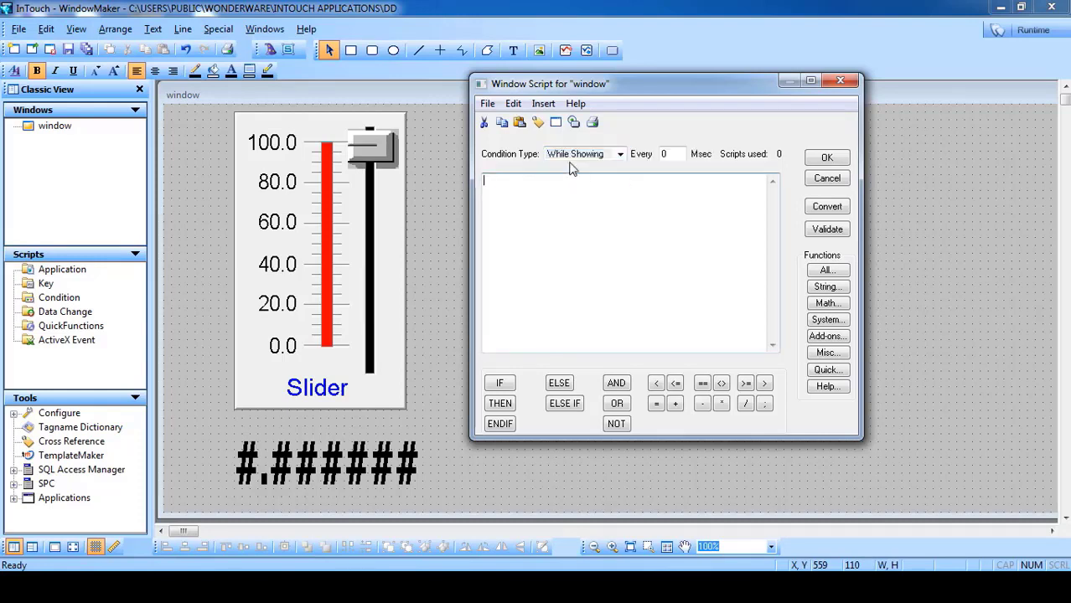
left_click(572, 155)
left_click(568, 188)
Create an On Show window script with slider=0; and check it in runtime before returning to development mode.
left_click(570, 156)
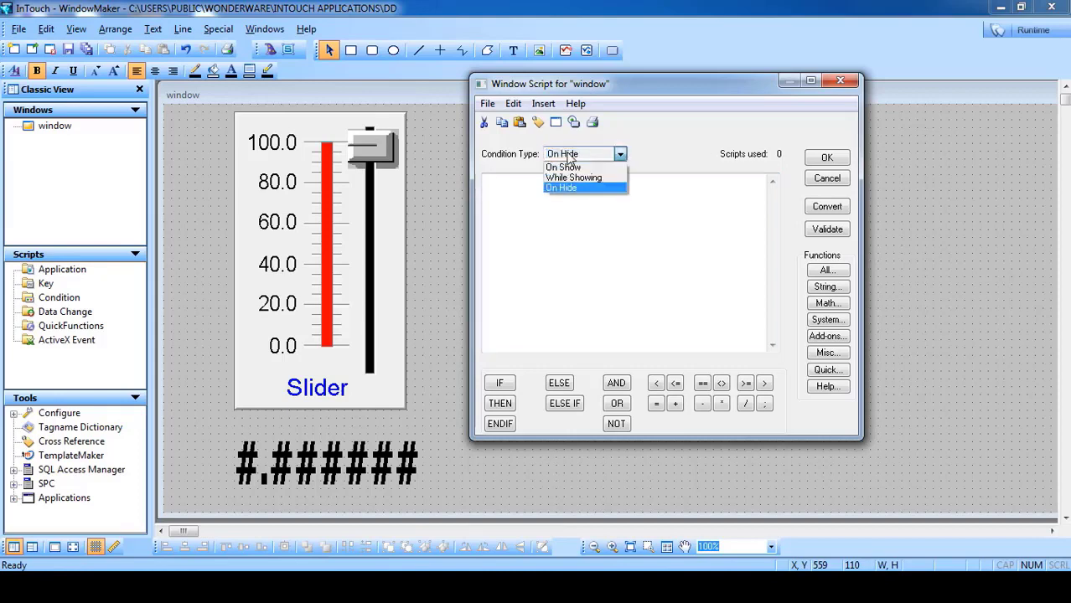
left_click(566, 168)
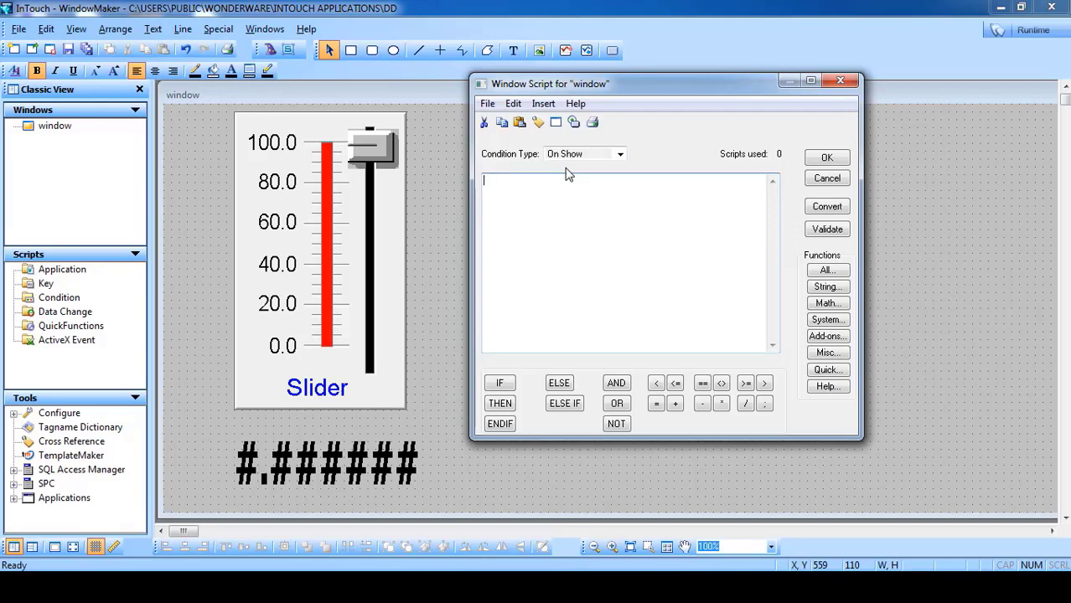
left_click(567, 174)
type("slider=0")
left_click(764, 404)
left_click(818, 161)
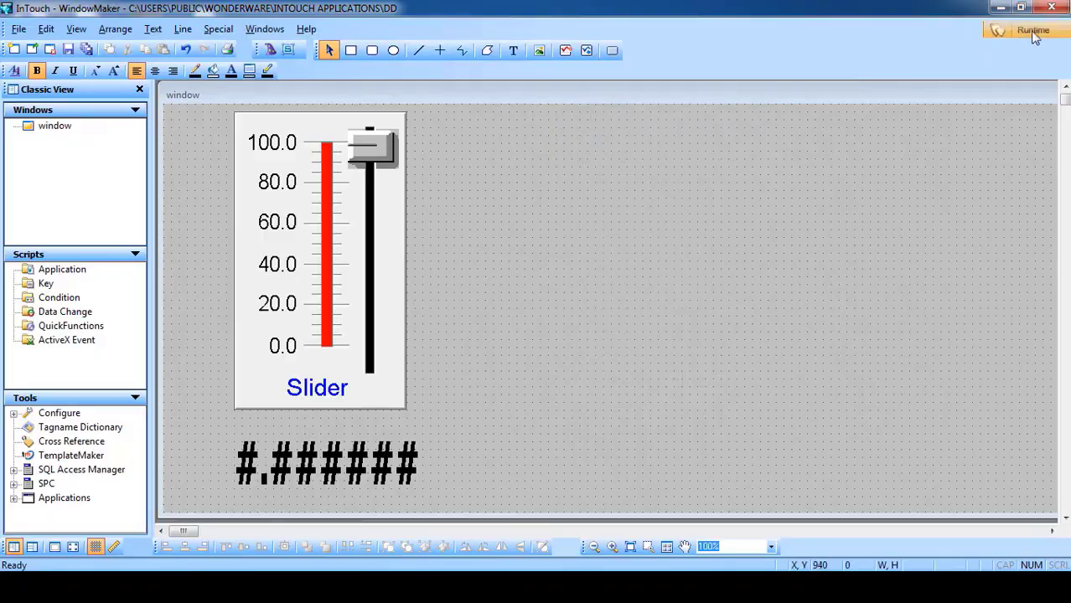
left_click(1018, 30)
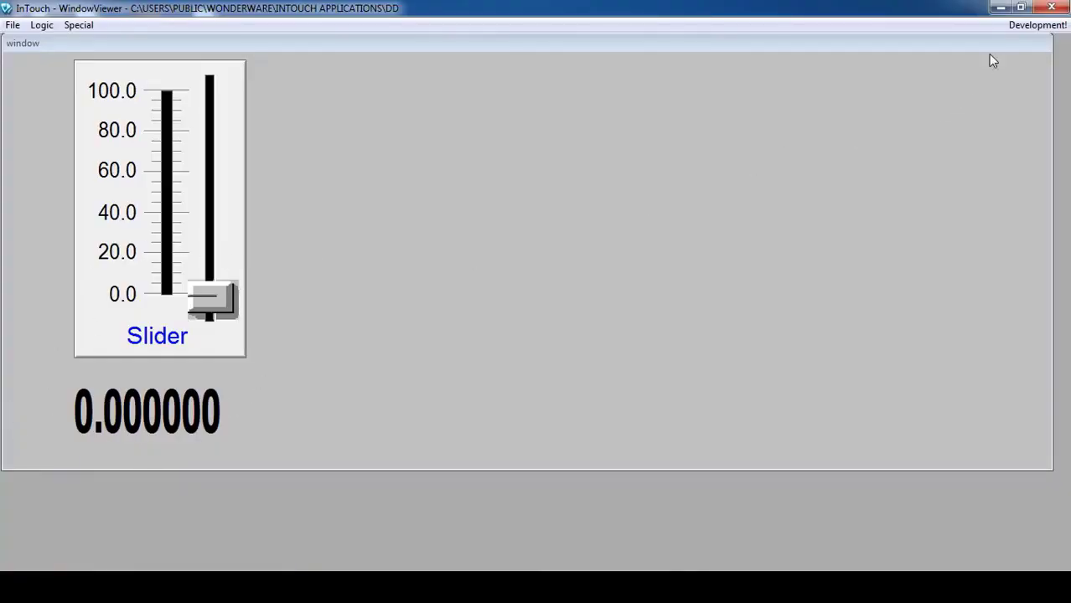
left_click(1036, 24)
Change the On Show window script to slider=20; and check the slider's starting position in runtime.
right_click(605, 167)
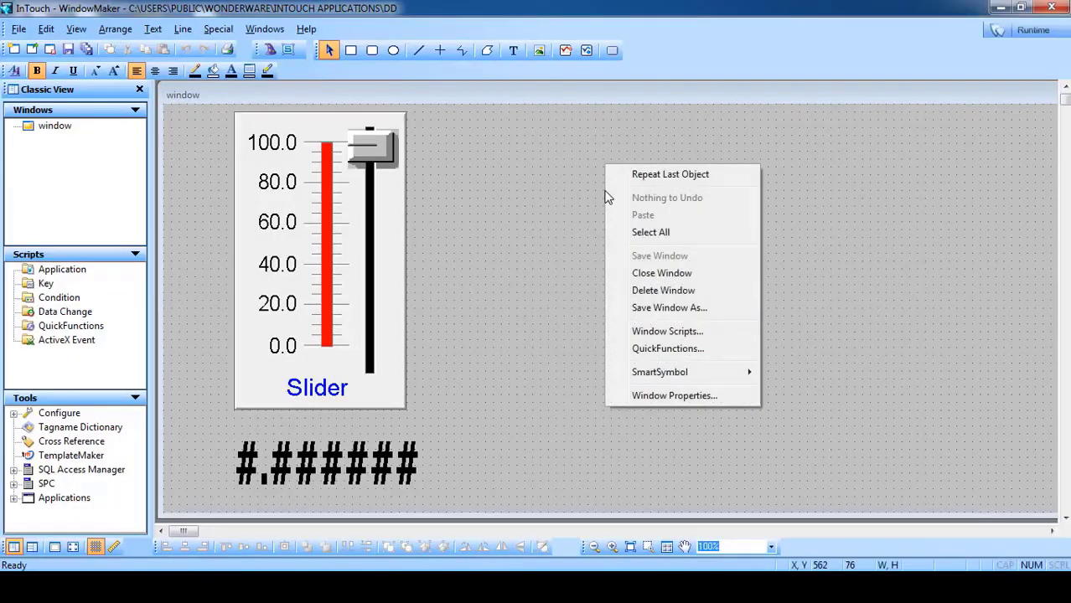
left_click(650, 332)
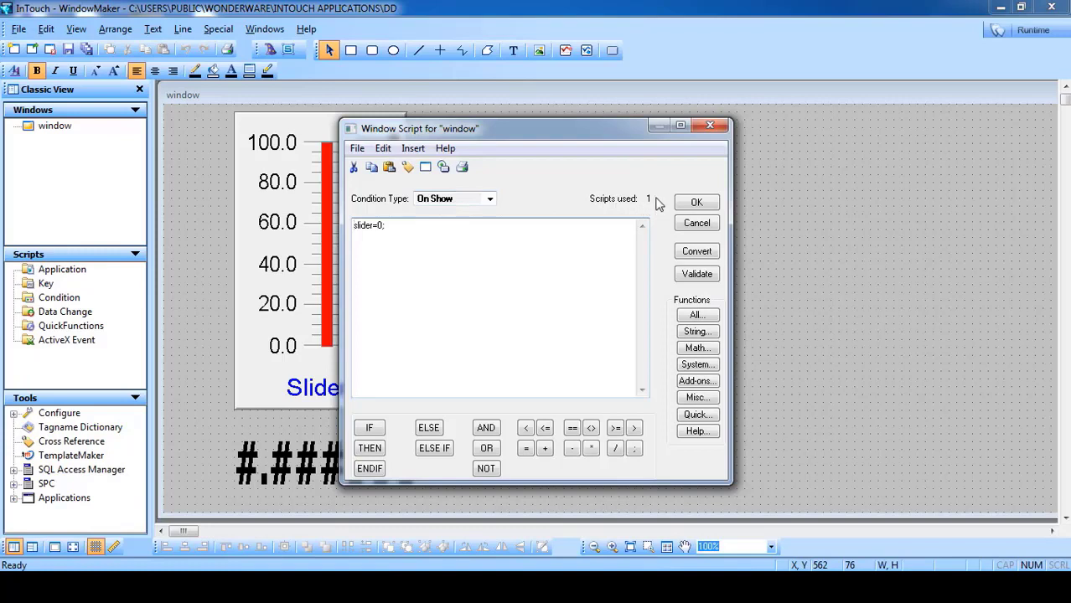
left_click(383, 224)
type("0")
left_click(696, 202)
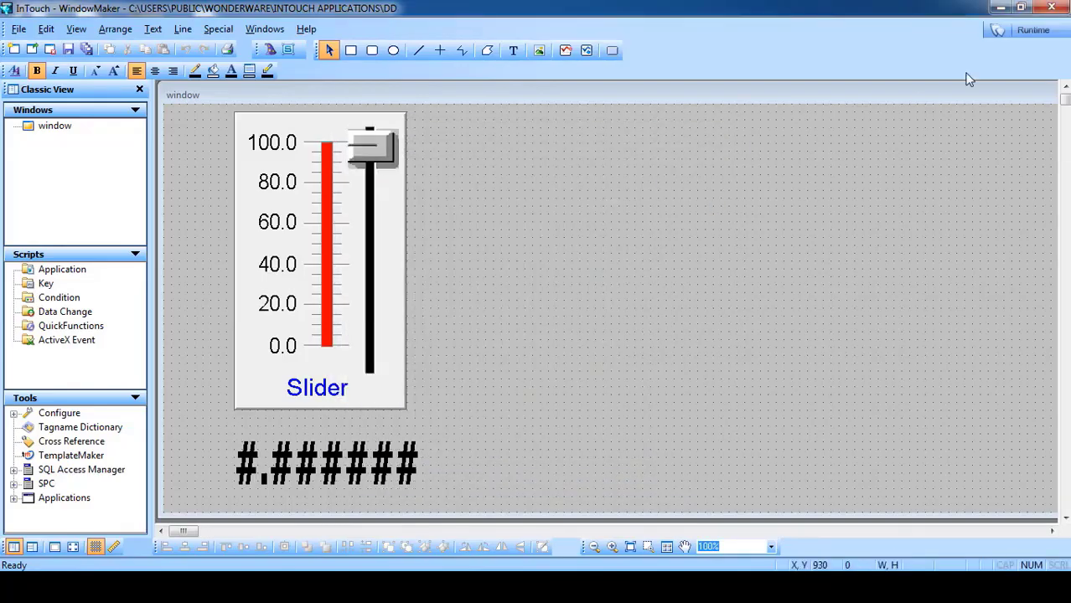
left_click(1033, 30)
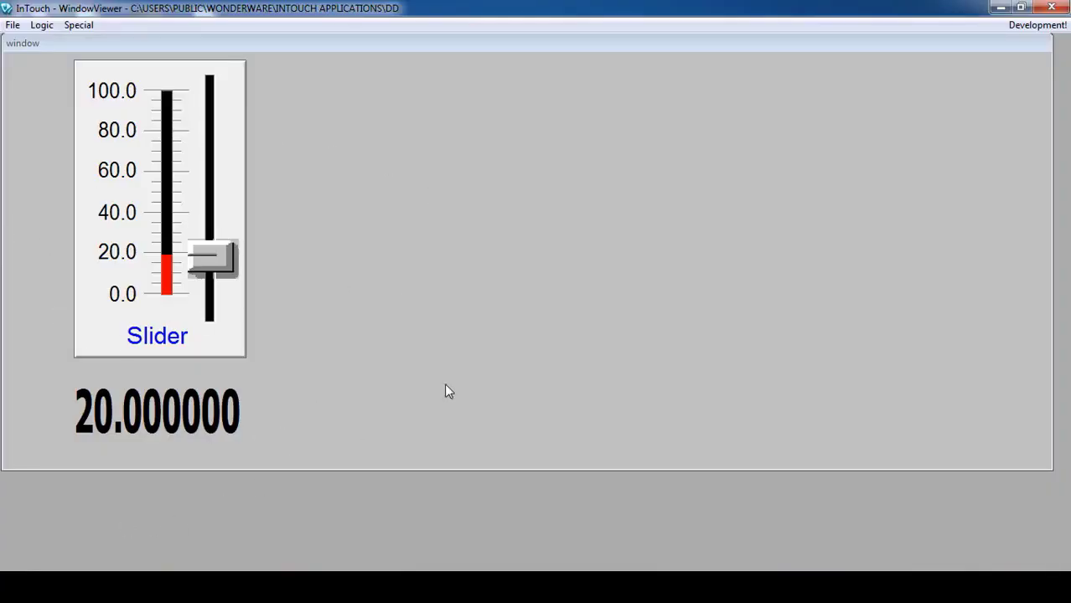
left_click(1039, 25)
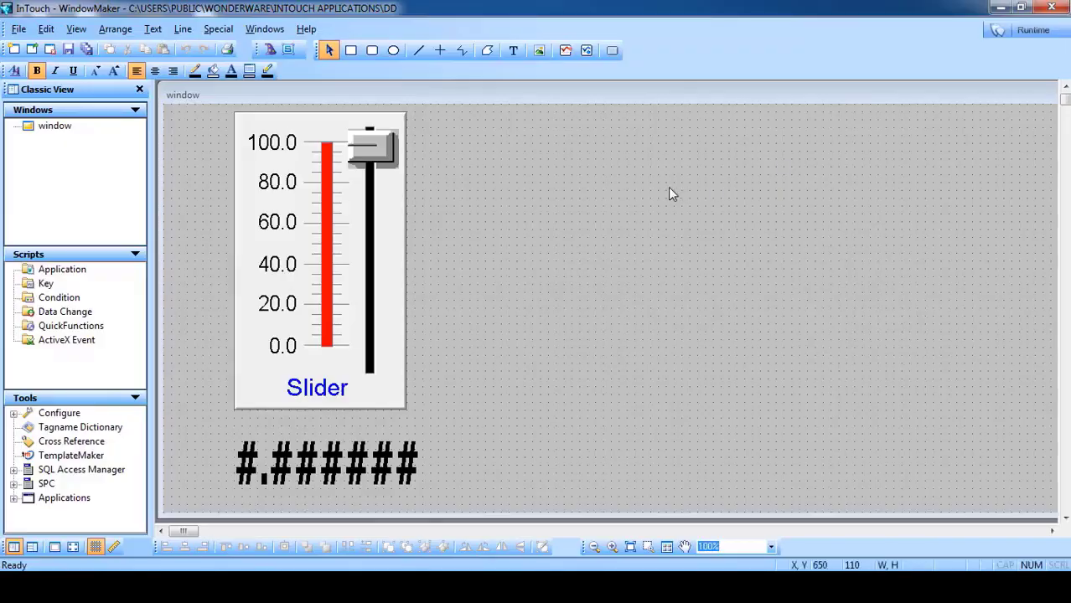
Change the On Show window script to slider=30; and check the slider in runtime before returning to development mode.
right_click(642, 183)
left_click(683, 346)
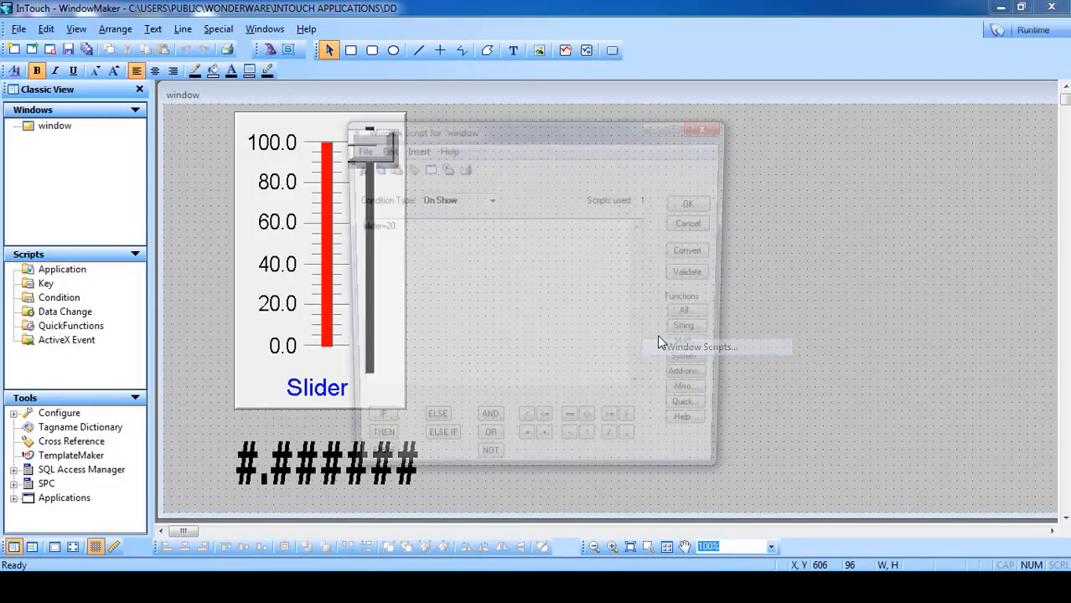
left_click(381, 226)
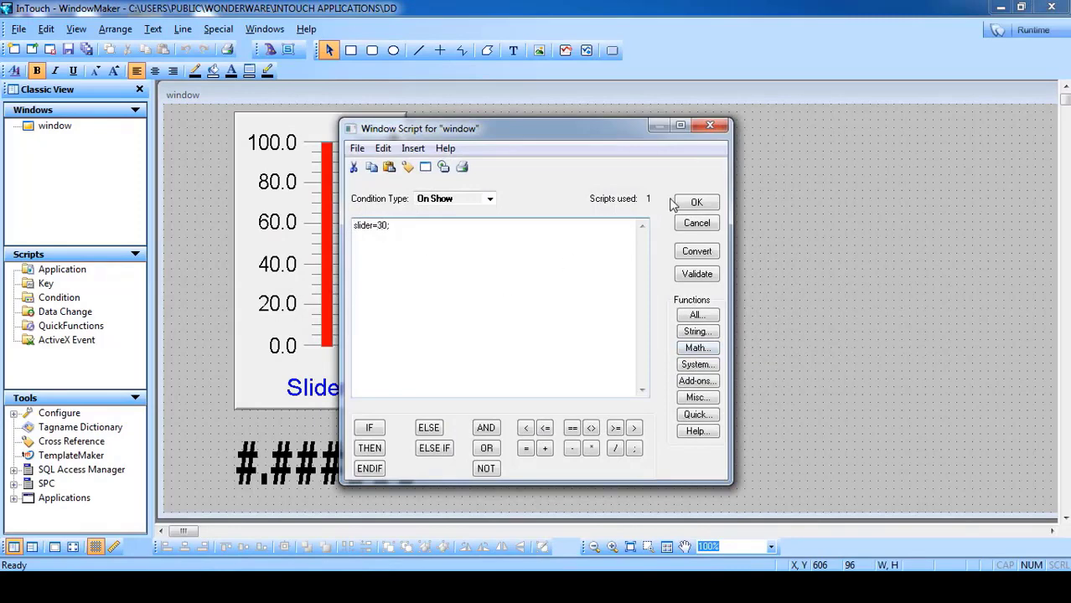
left_click(696, 202)
left_click(1023, 29)
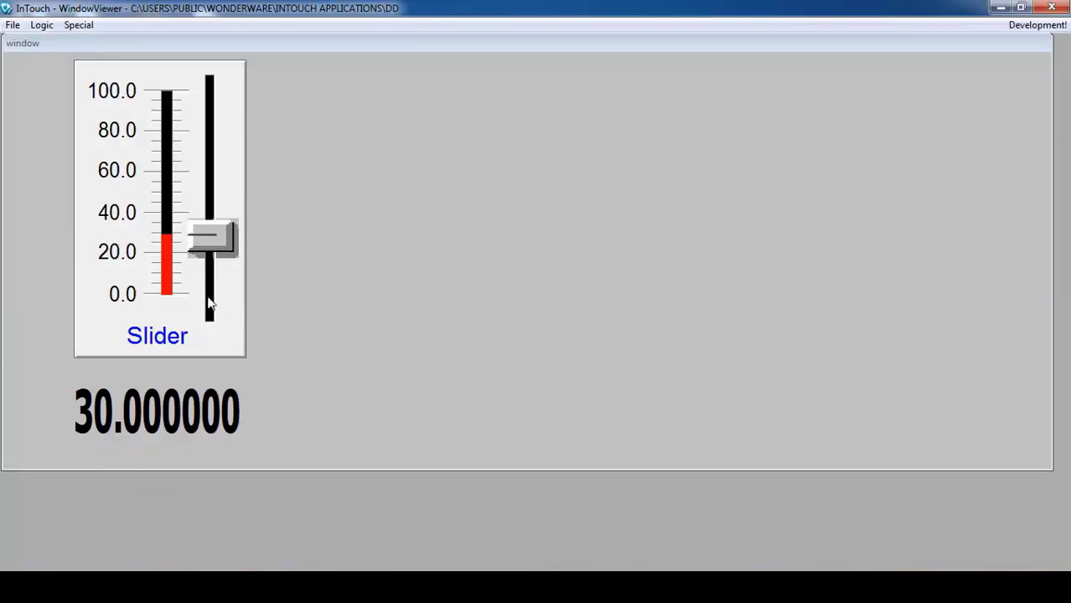
left_click(1038, 24)
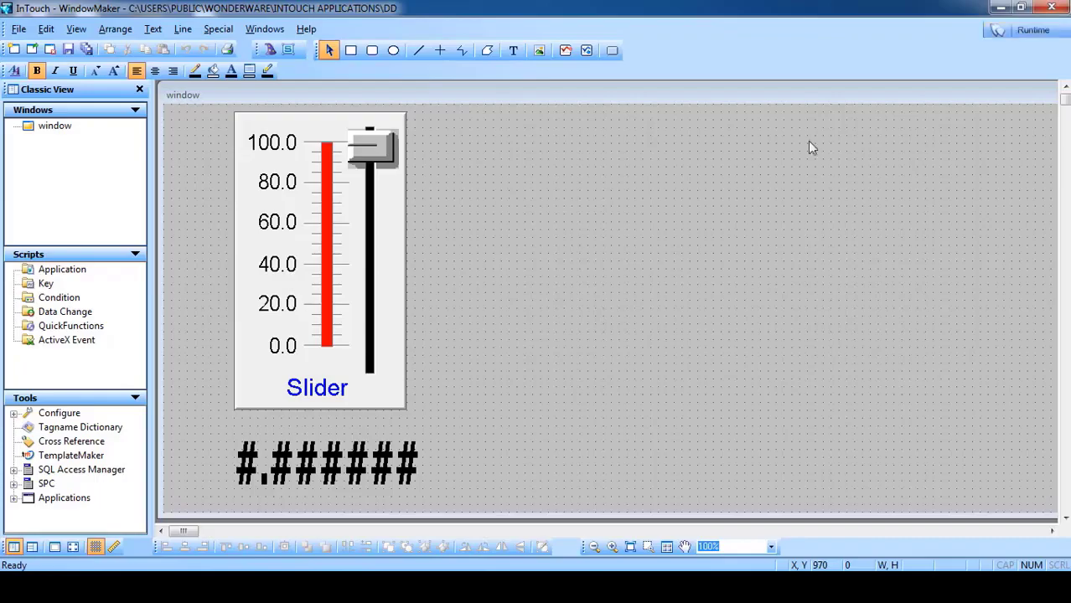
Review the On Show window script and recheck the slider's starting position by switching repeatedly between runtime and development mode.
right_click(631, 200)
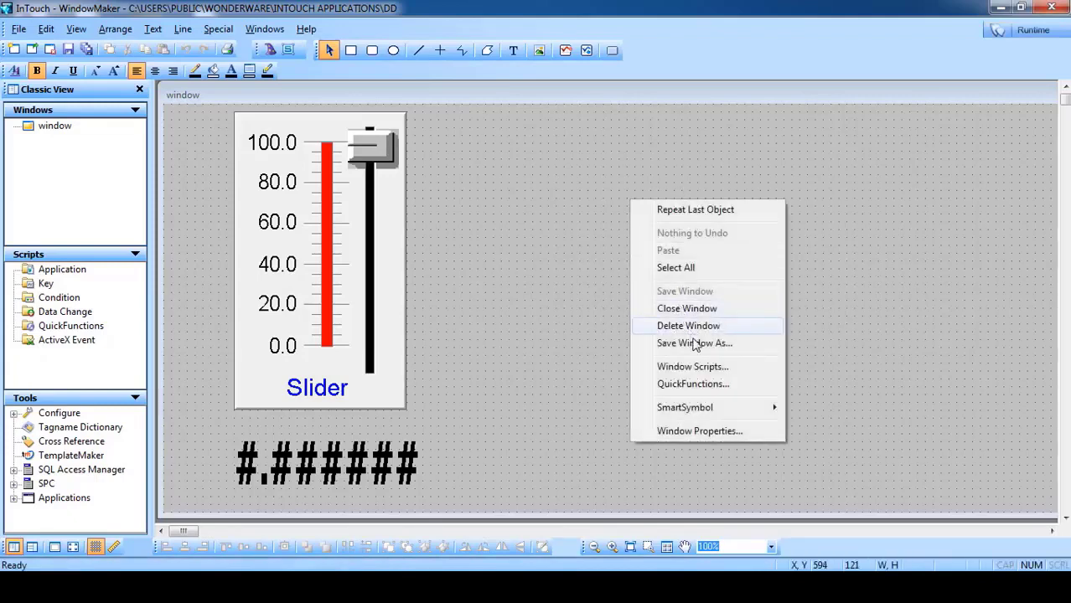
left_click(694, 367)
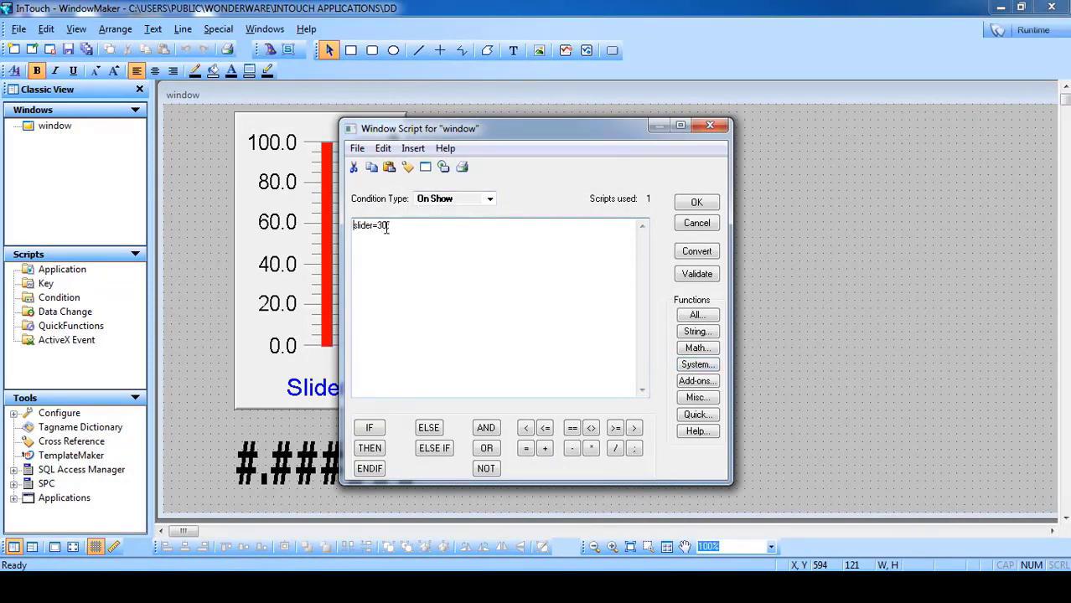
left_click(696, 203)
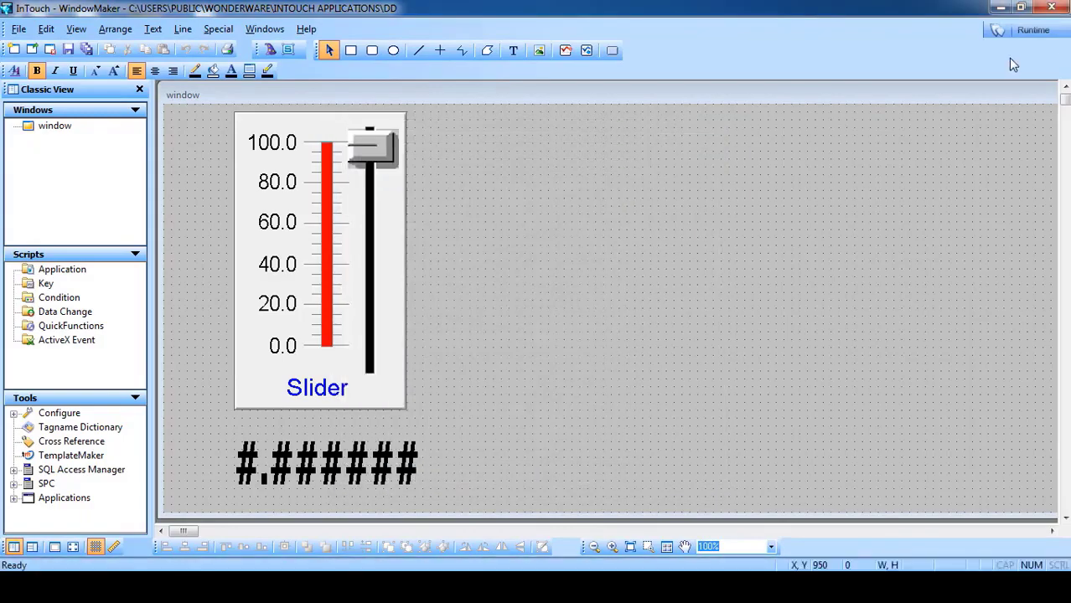
left_click(1029, 30)
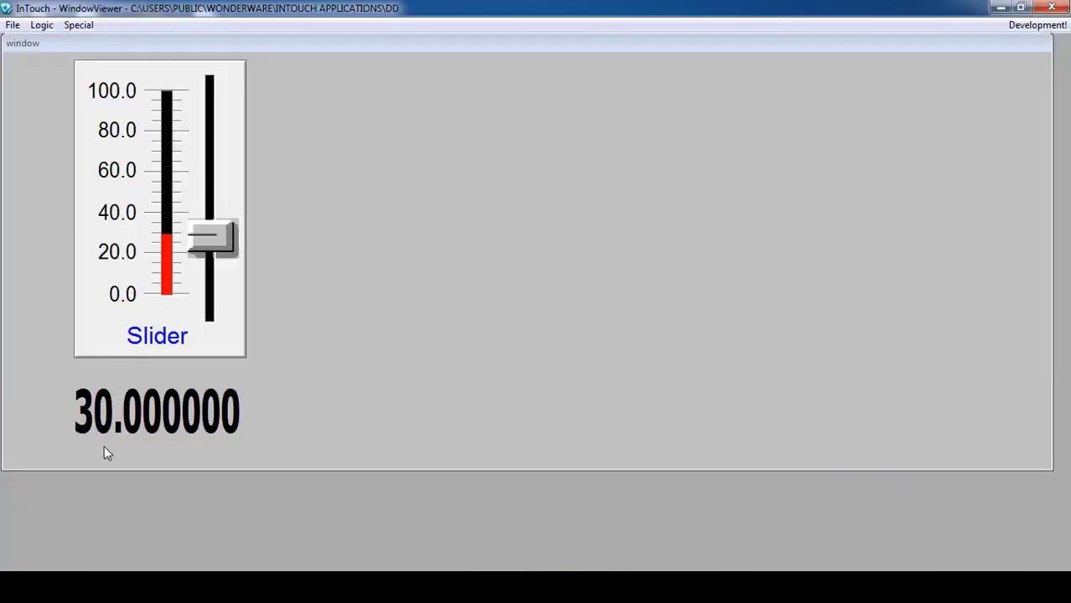
left_click(1037, 25)
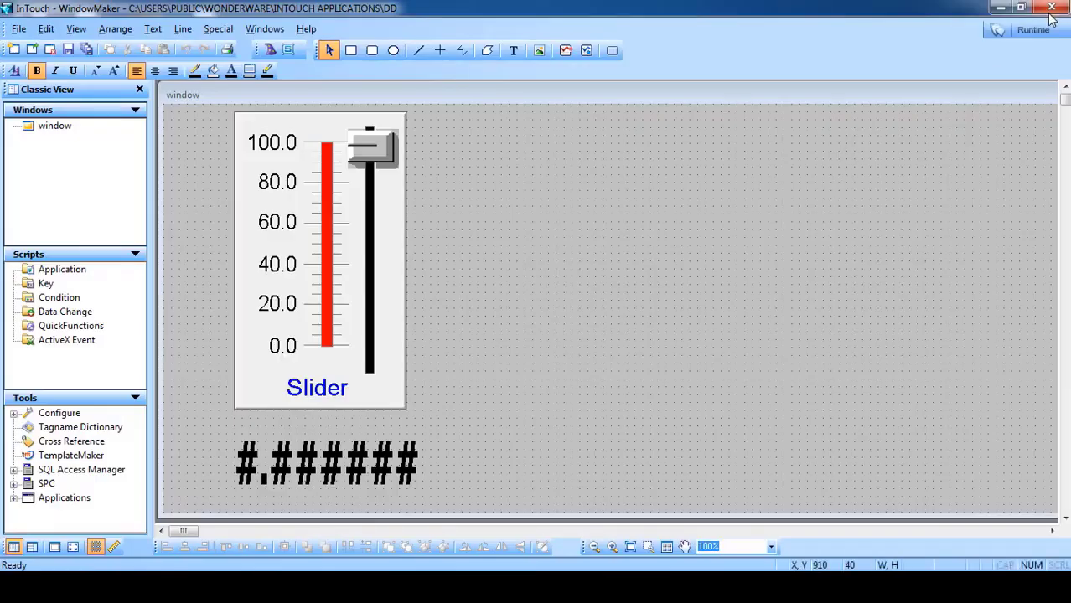
left_click(1033, 31)
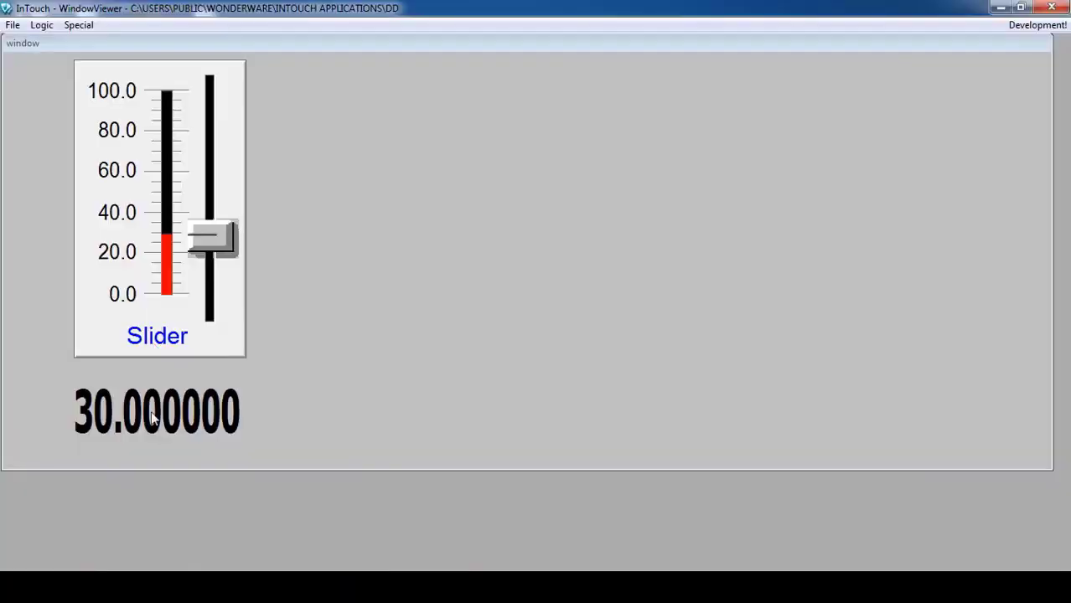
left_click(1037, 26)
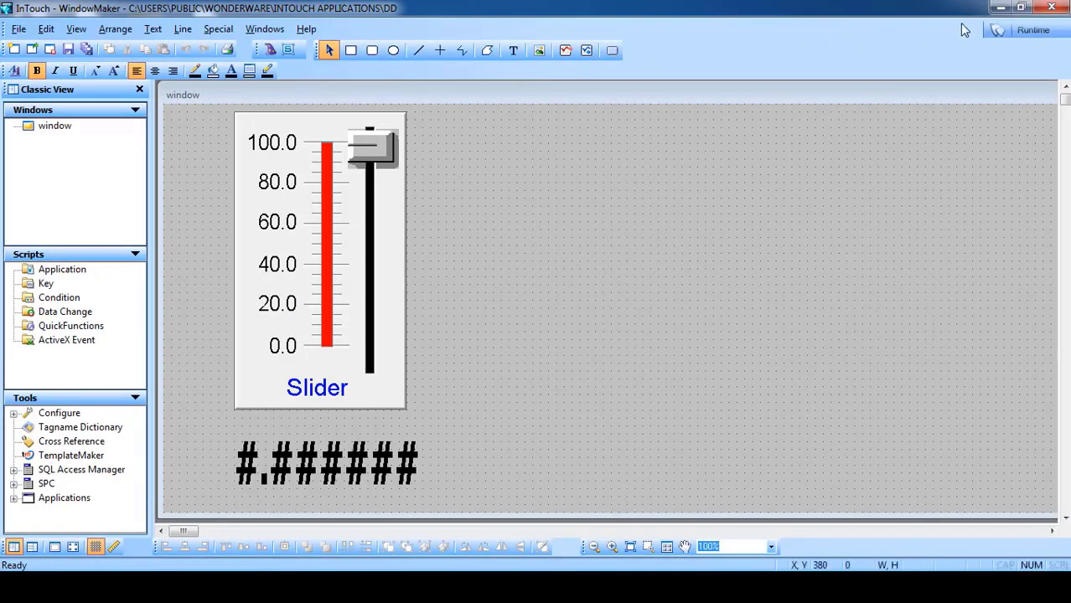
left_click(1033, 29)
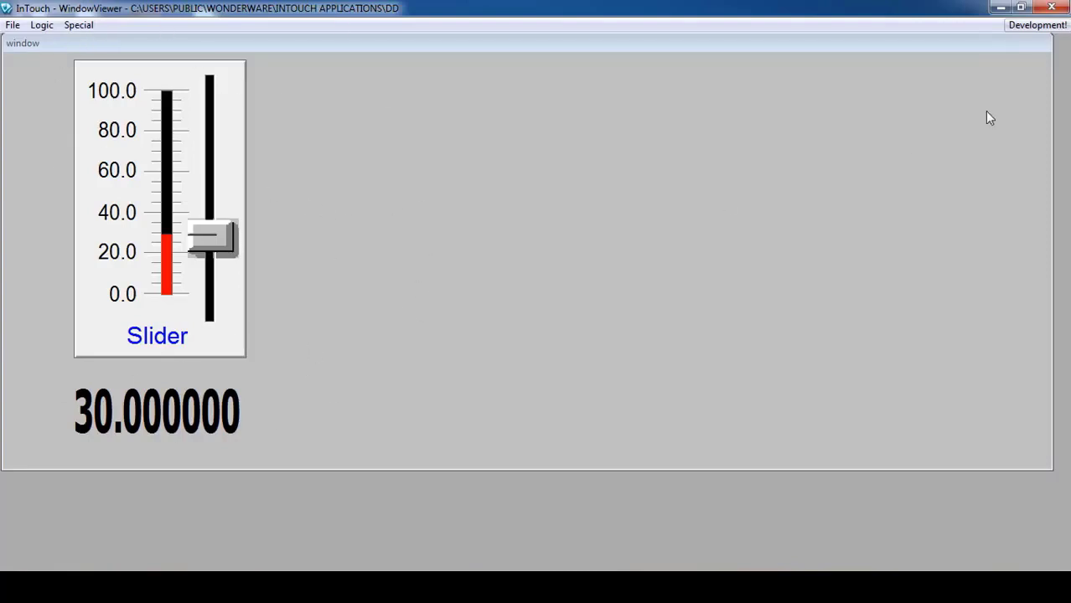
left_click(1025, 26)
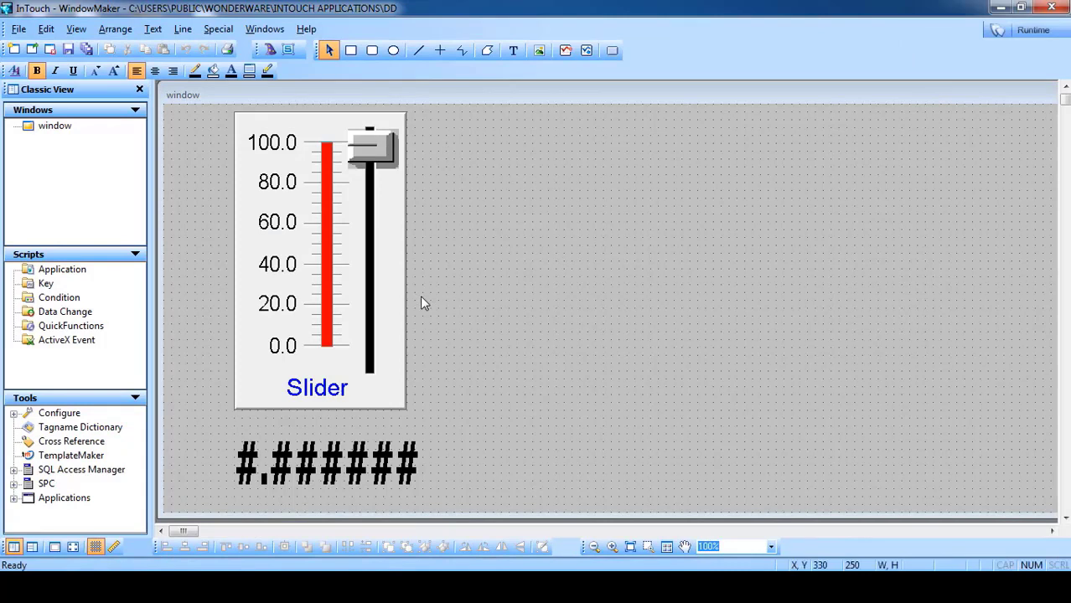
Create an On Hide window script with slider = 0; and check the window in runtime before returning to development mode.
right_click(592, 244)
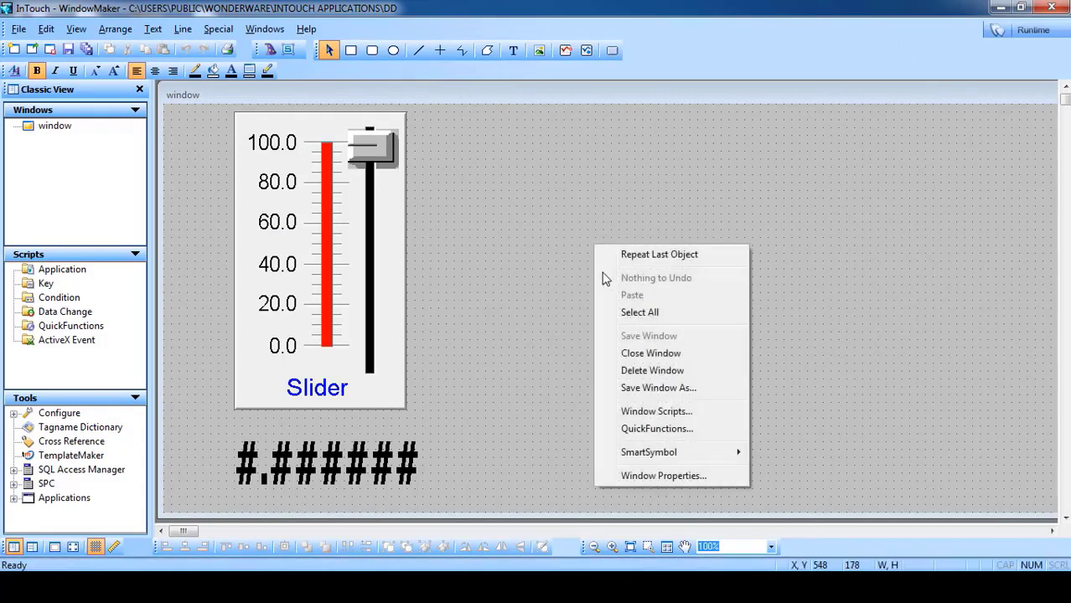
left_click(651, 415)
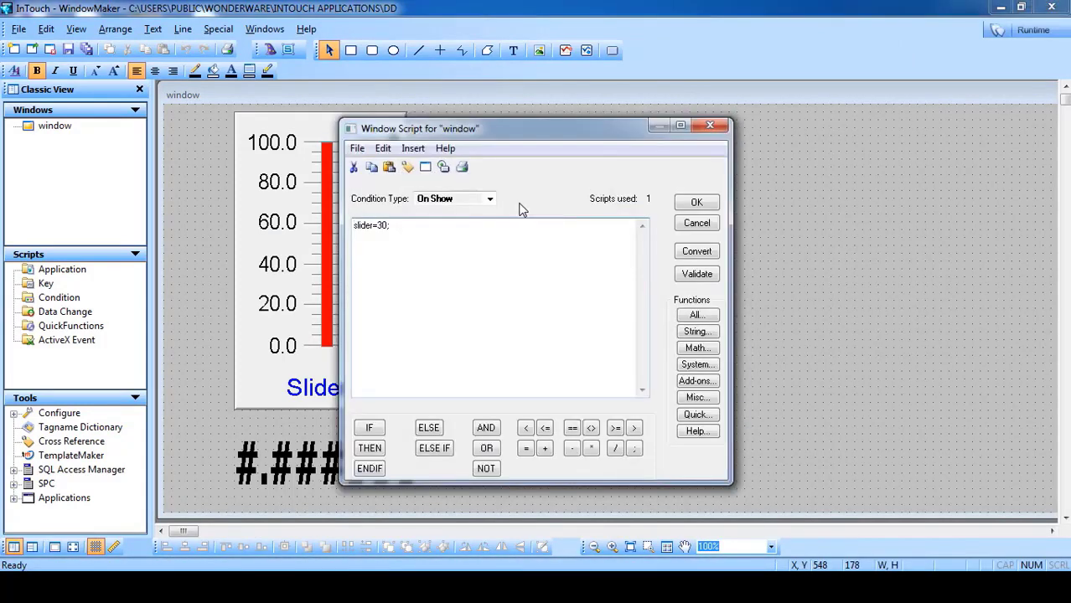
left_click(423, 201)
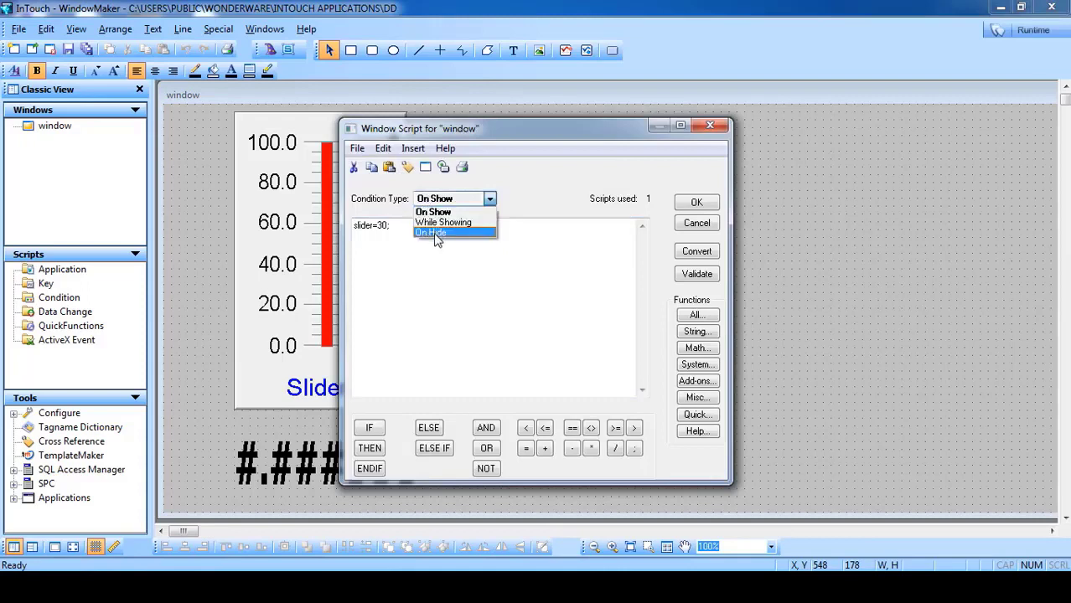
left_click(435, 233)
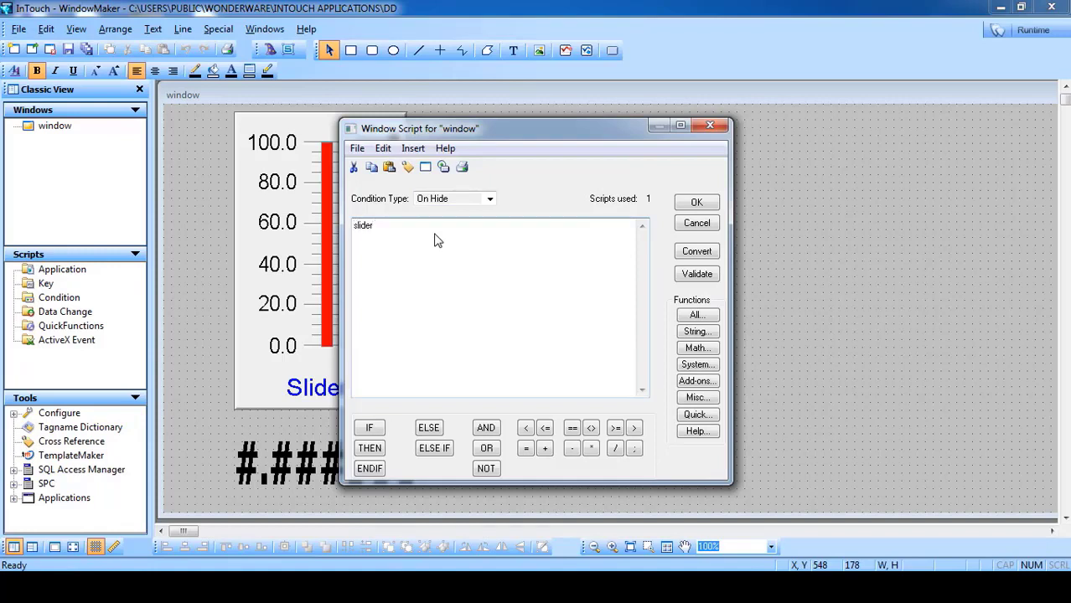
left_click(526, 450)
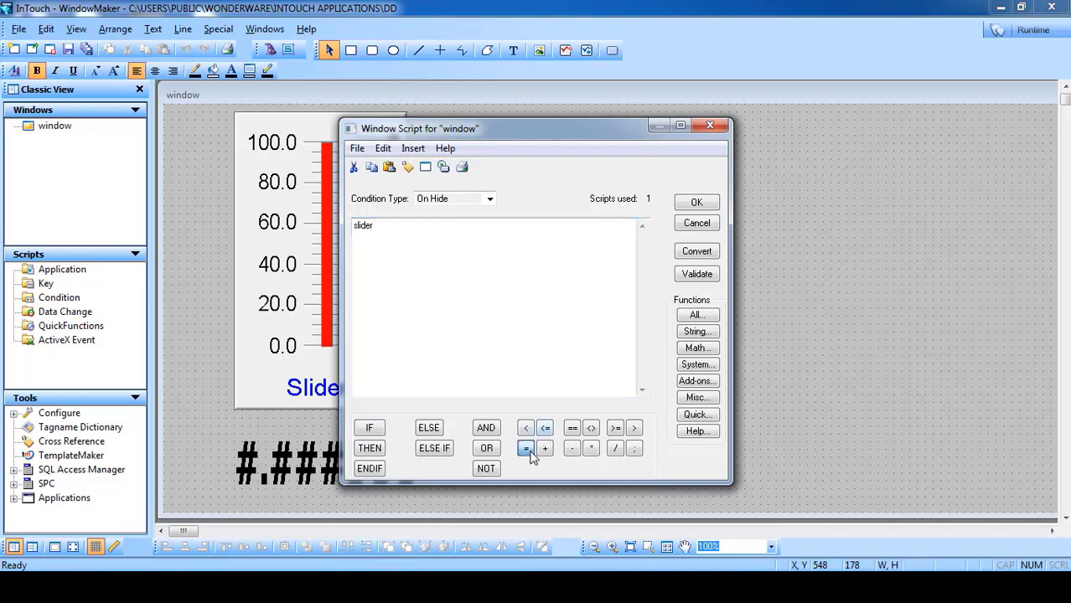
left_click(634, 450)
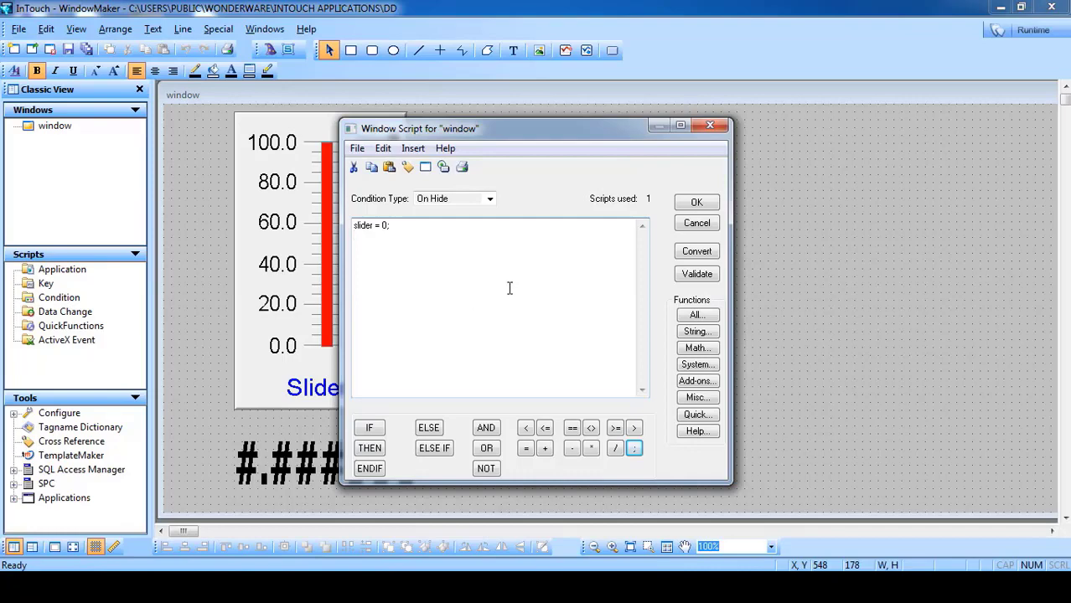
left_click(696, 202)
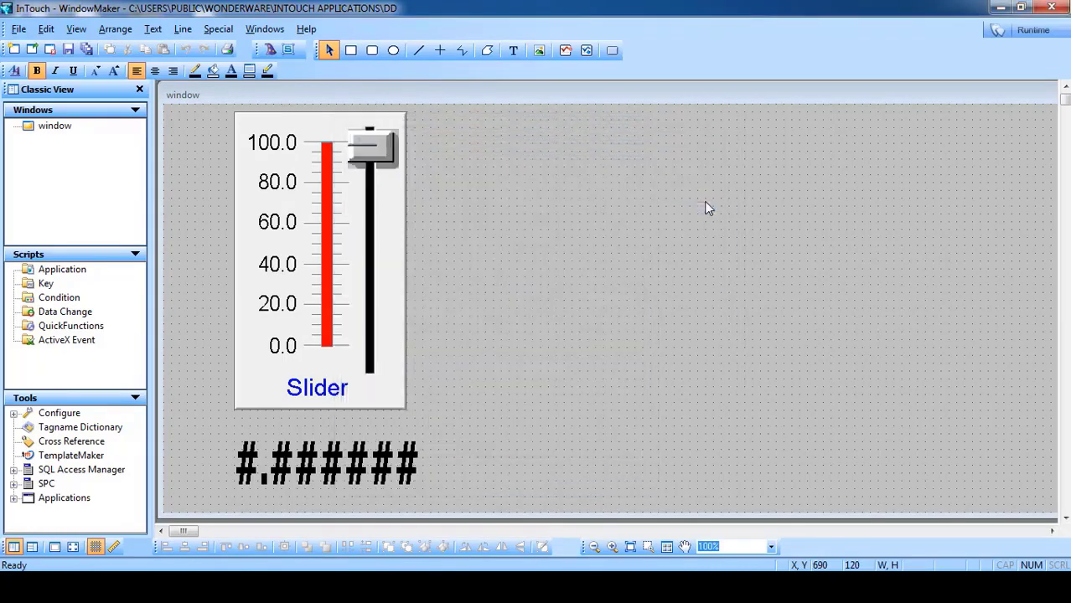
left_click(1027, 35)
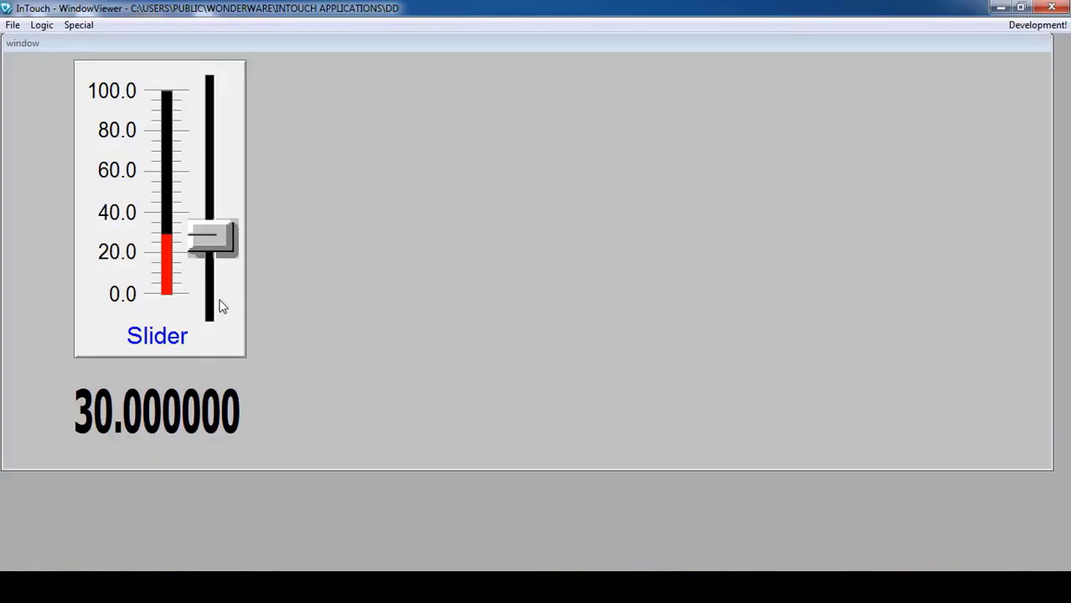
left_click(1052, 28)
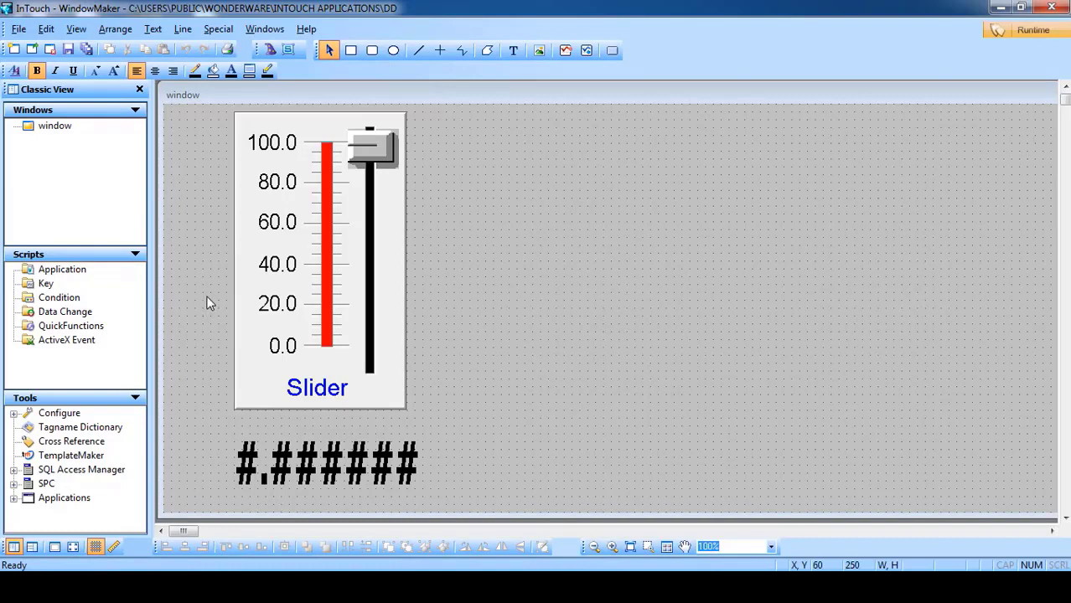
right_click(554, 223)
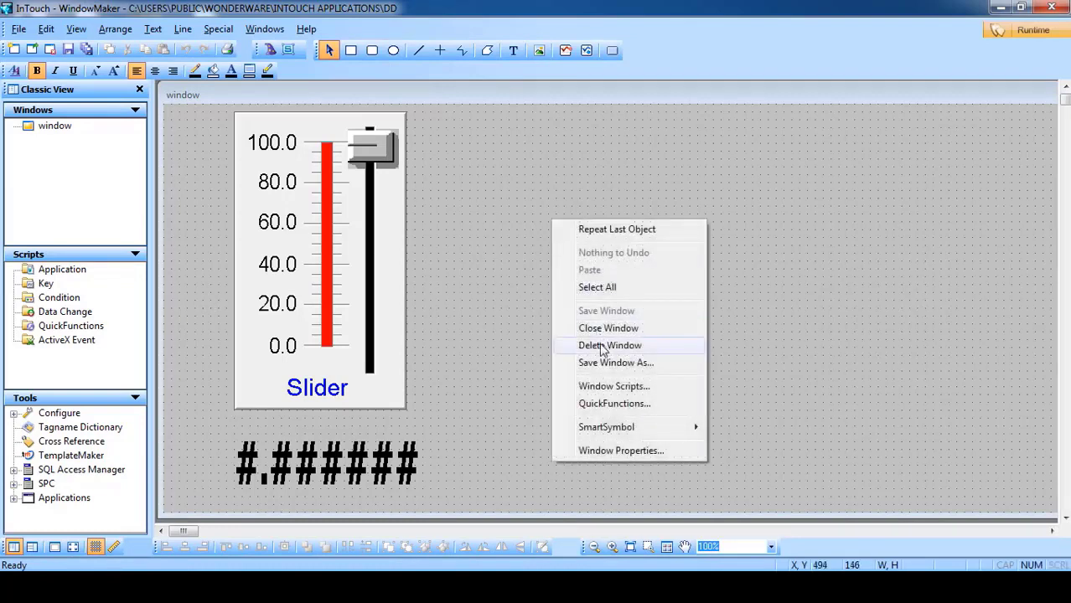
left_click(602, 368)
left_click(641, 323)
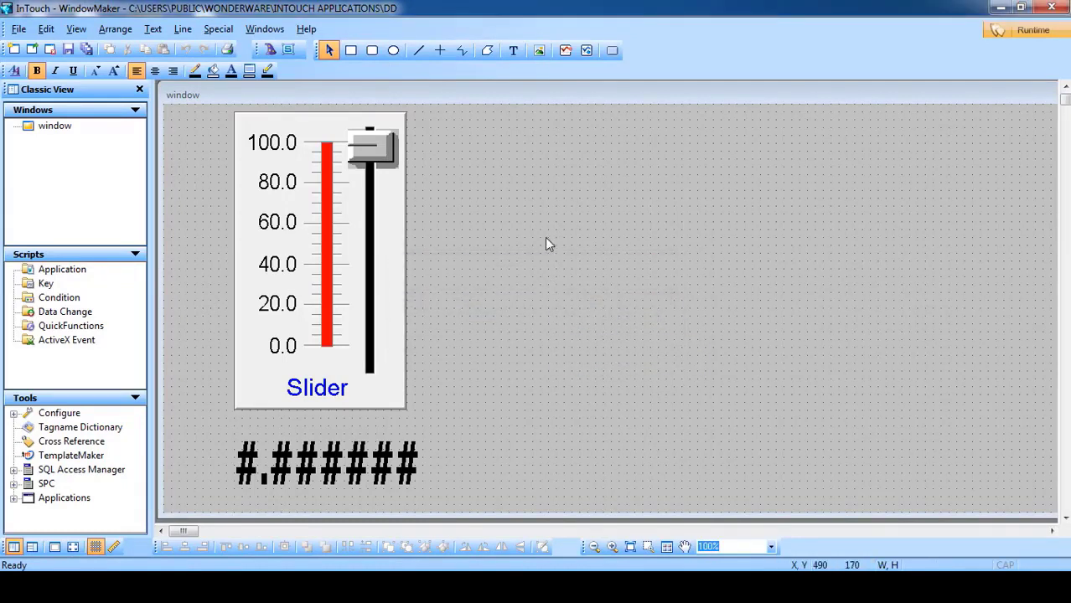
Delete the content of the On Hide window script and save the window scripts.
right_click(544, 238)
left_click(602, 404)
left_click(456, 199)
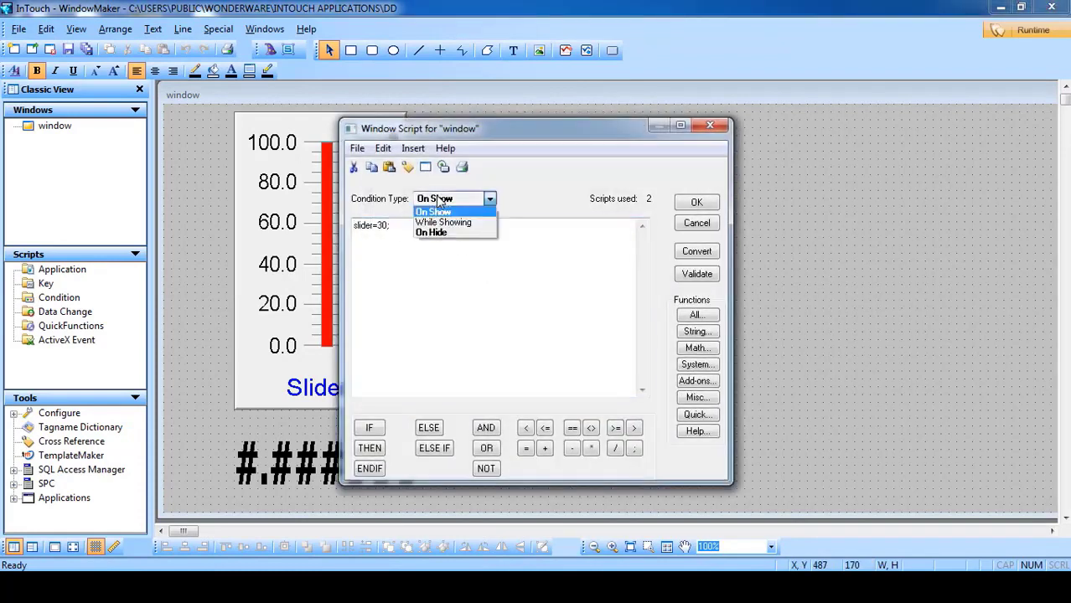
left_click(431, 232)
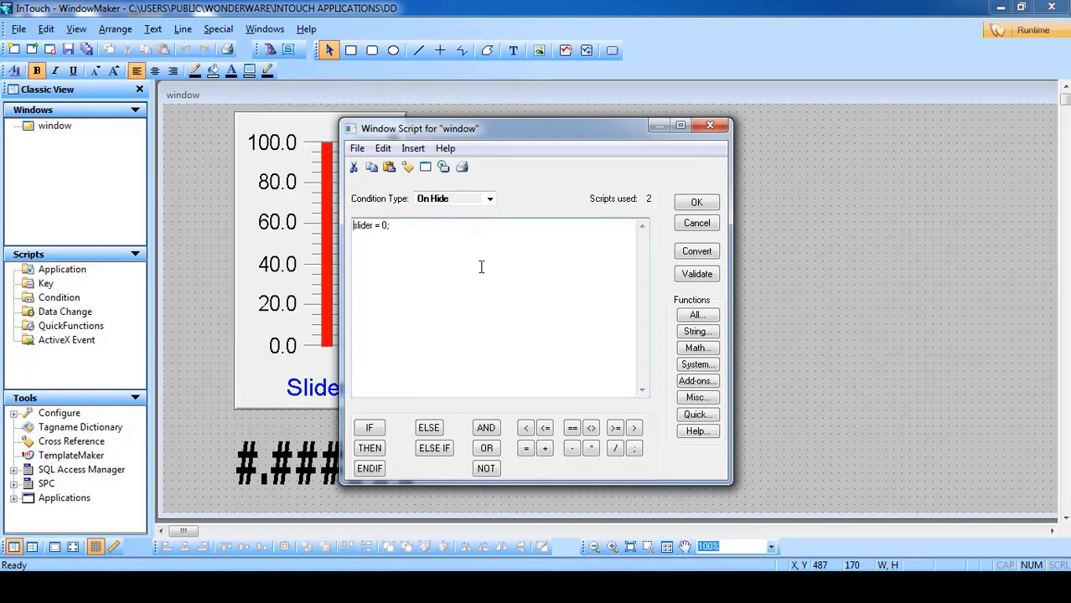
left_click(453, 199)
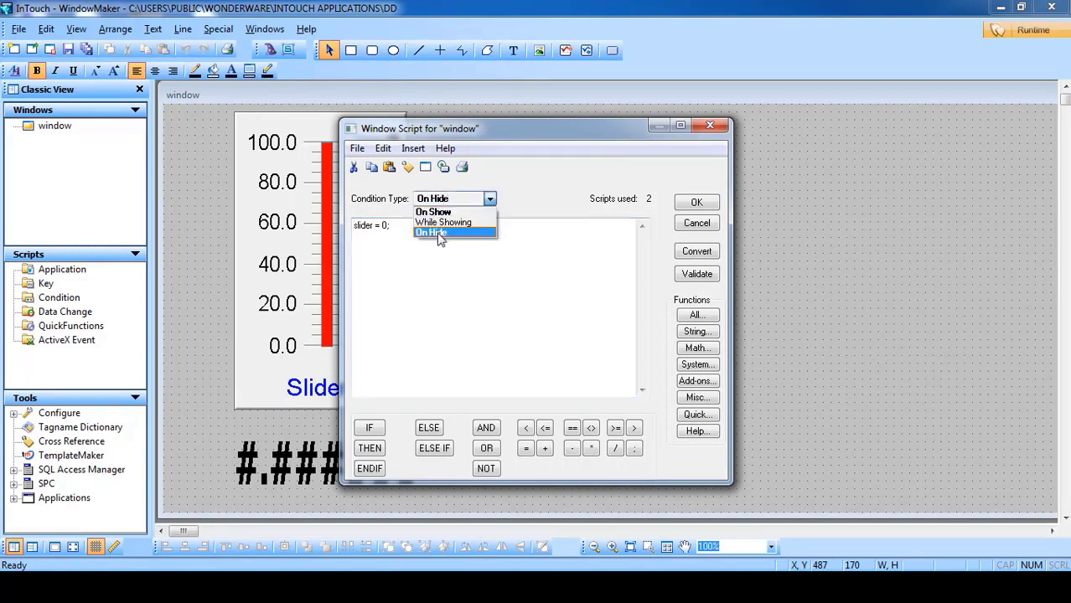
left_click(439, 234)
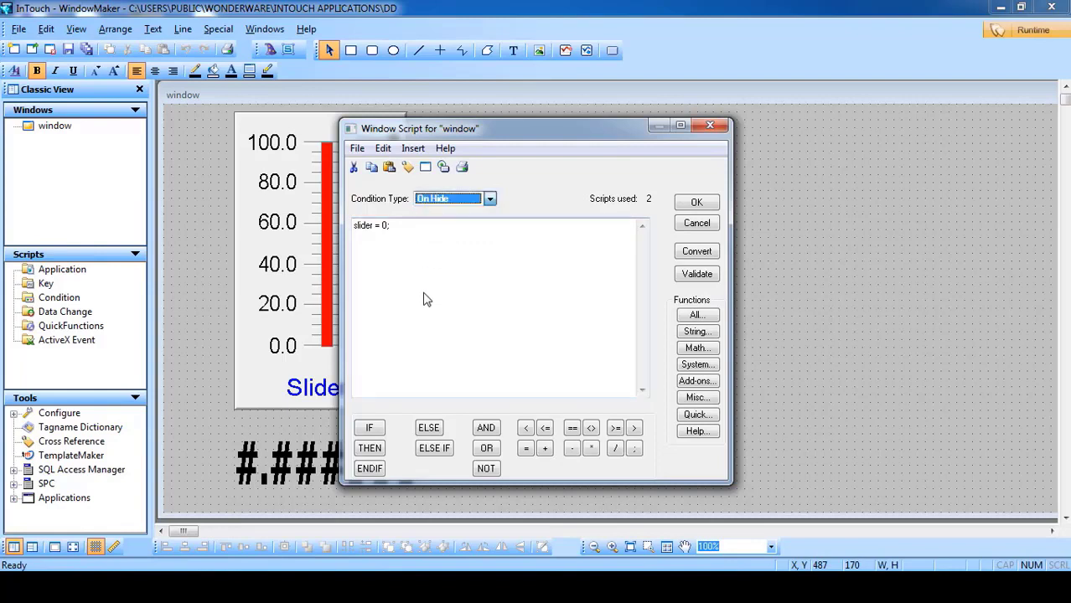
left_click(418, 244)
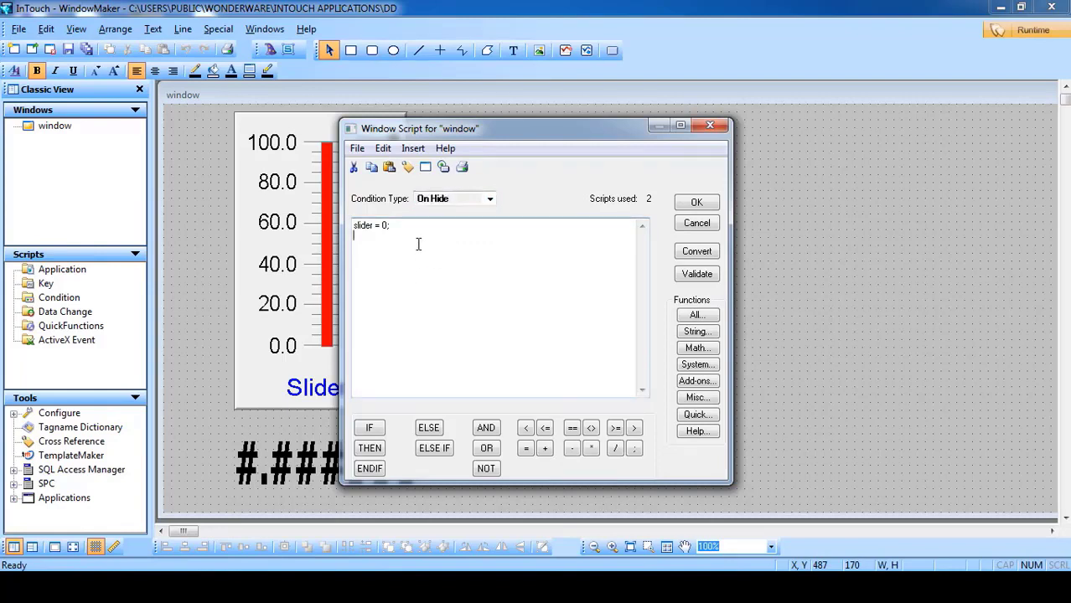
key("ctrl+a")
key("Delete")
left_click(687, 205)
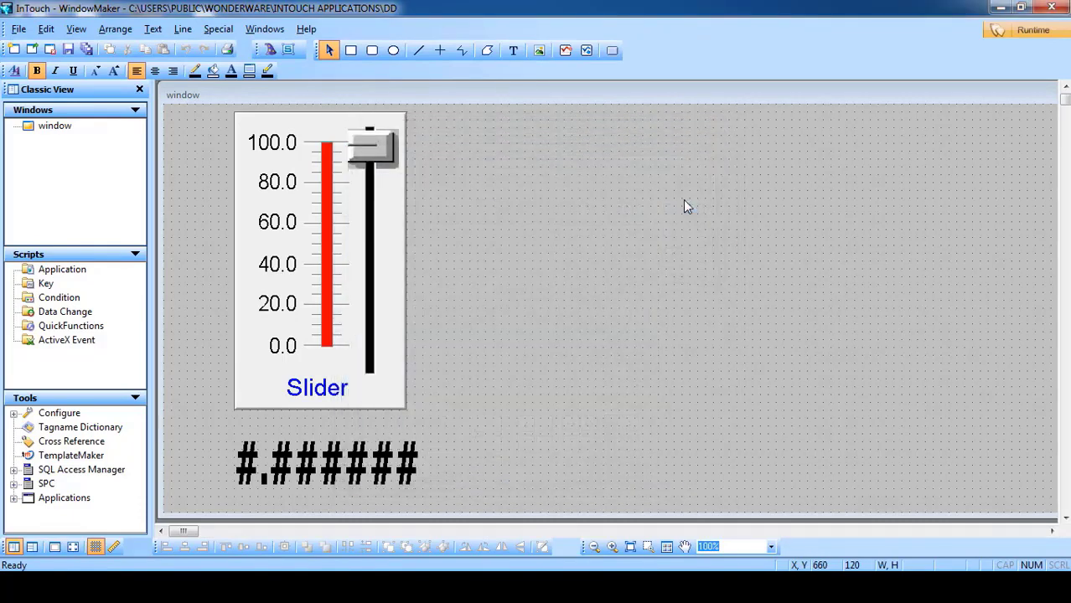
Reopen the window scripts and change the On Show script to slider=0;.
right_click(592, 201)
left_click(631, 367)
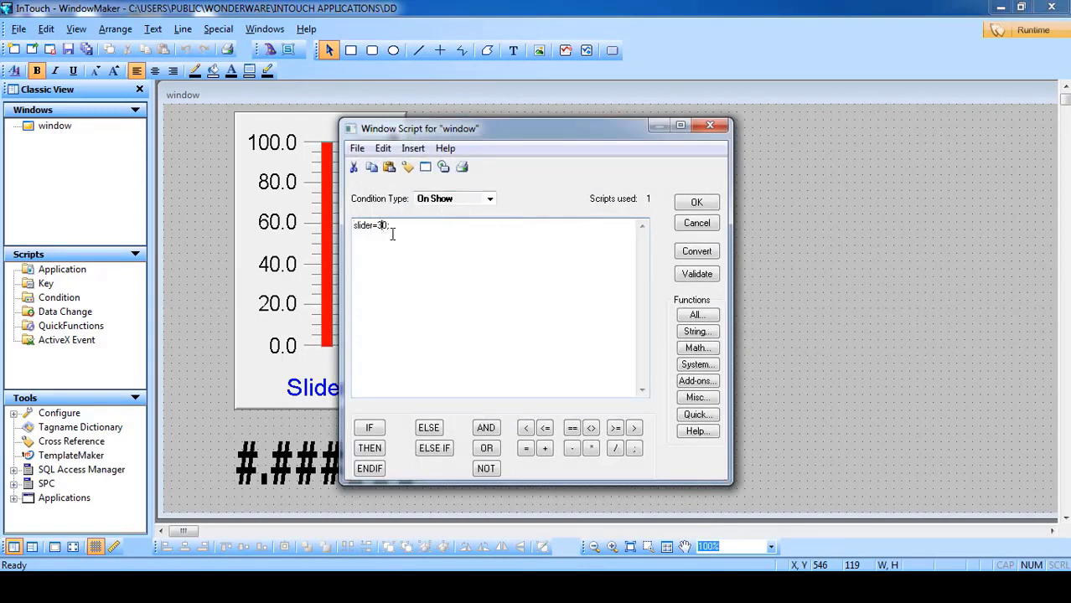
key("BackSpace")
Write the While Showing script IF slider <= 99 THEN slider = slider + 1; ENDIF;, with the script editor moved clear of the slider.
left_click(451, 201)
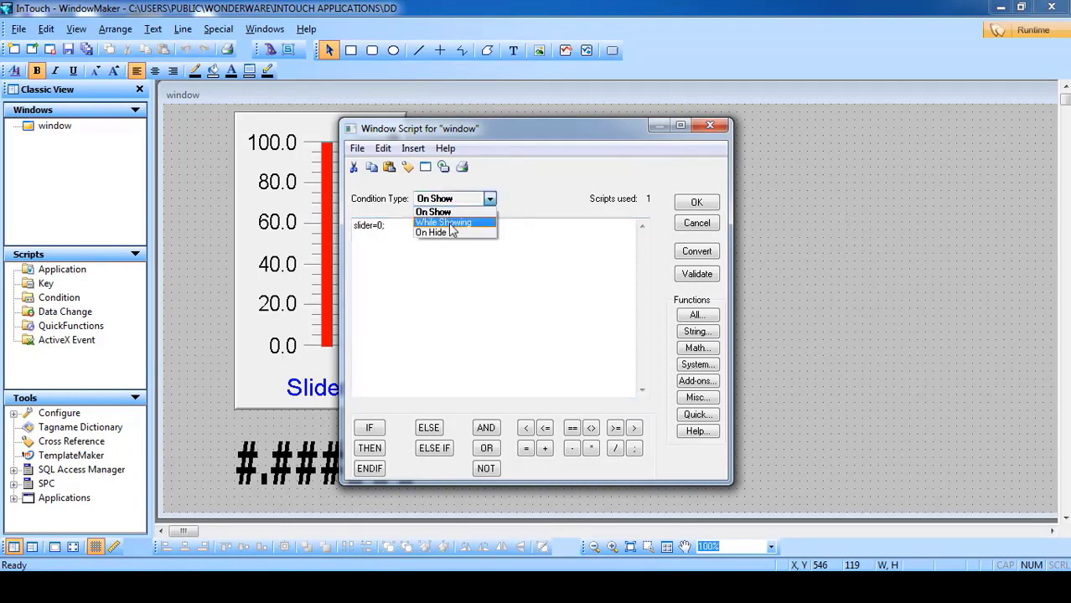
left_click(450, 224)
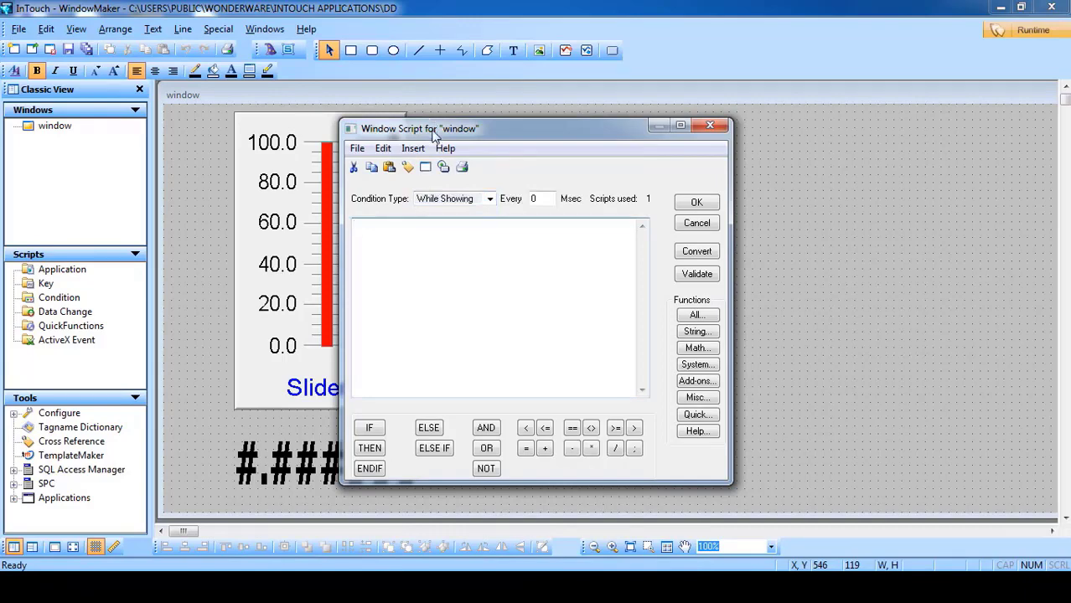
left_click_drag(433, 135, 542, 114)
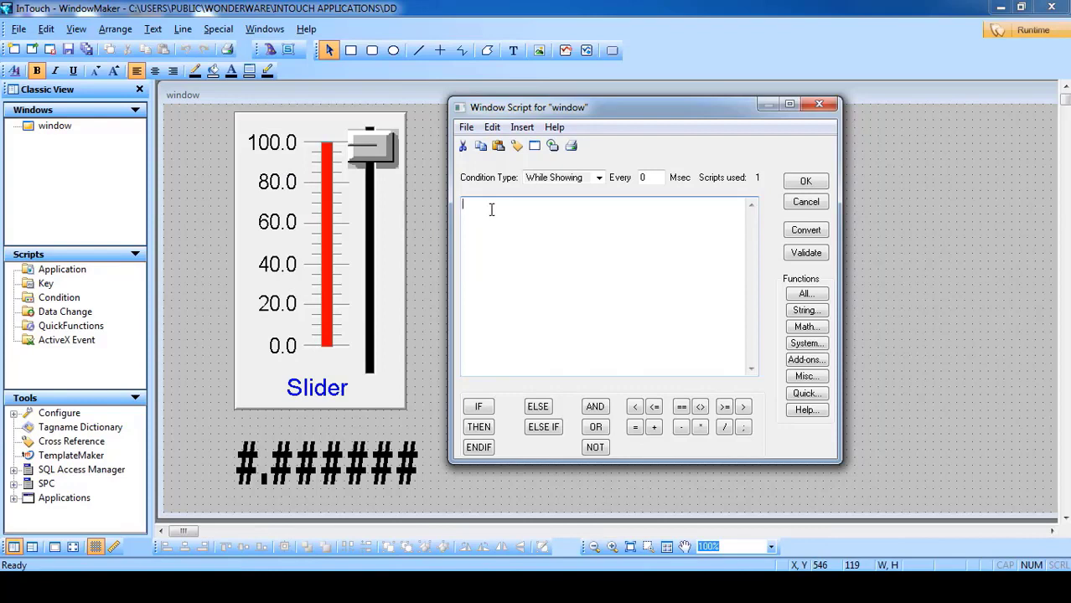
left_click(478, 405)
left_click(654, 407)
left_click(478, 426)
left_click(635, 427)
type("slider = slider")
left_click(654, 428)
type("1")
left_click(743, 428)
left_click(474, 449)
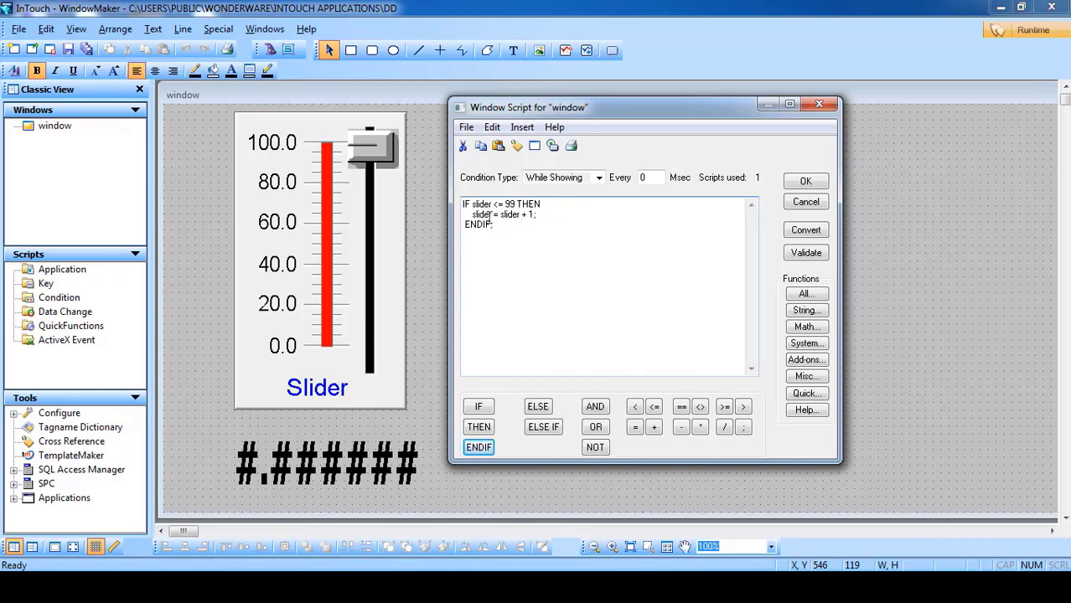
Set the While Showing script to execute every 1 Msec.
left_click_drag(478, 215, 541, 217)
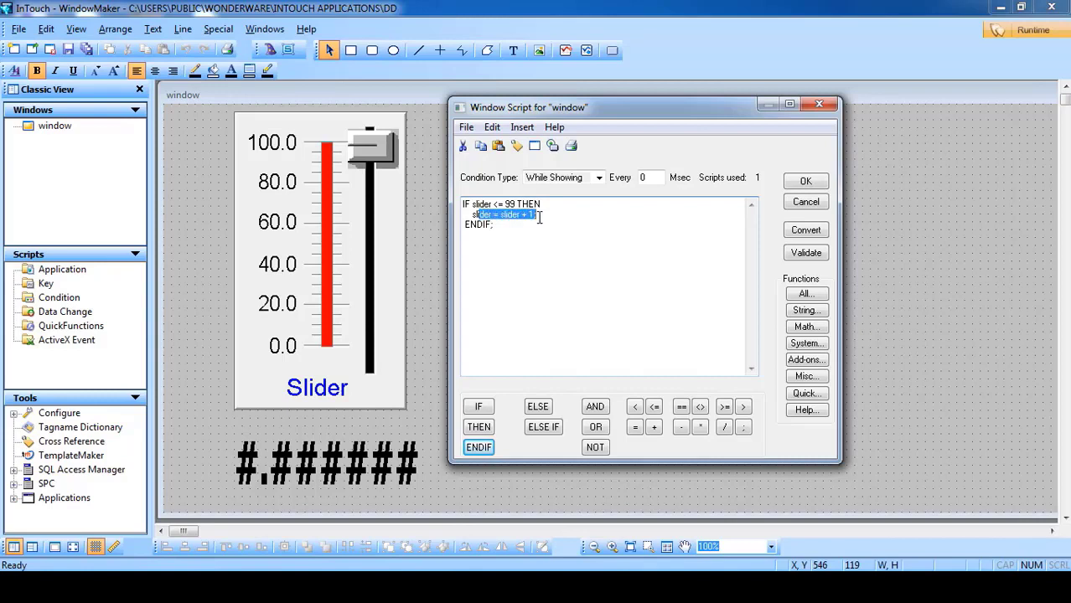
left_click(541, 217)
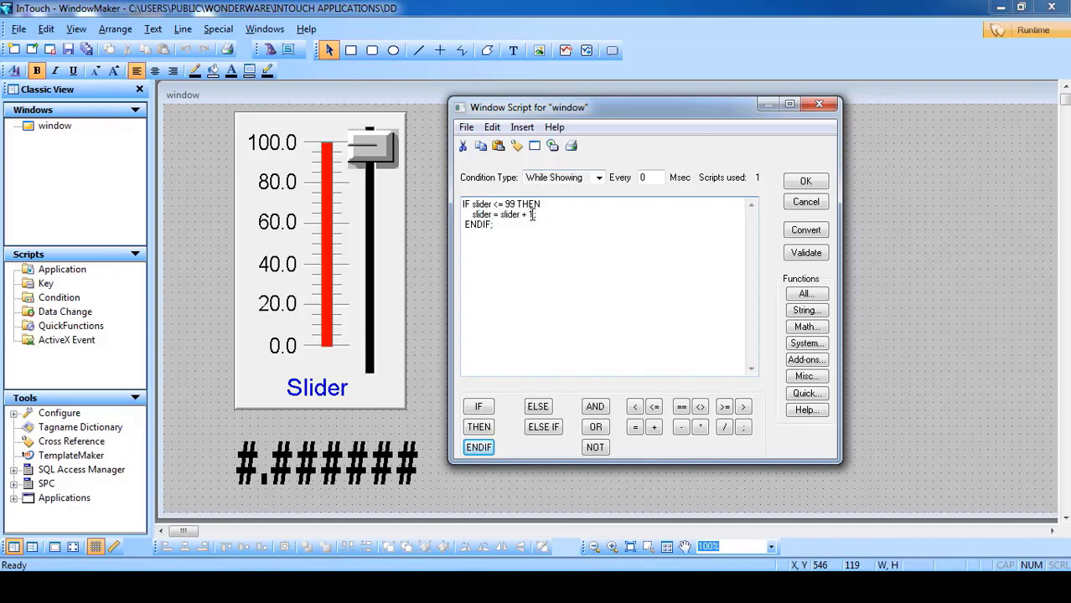
double_click(650, 177)
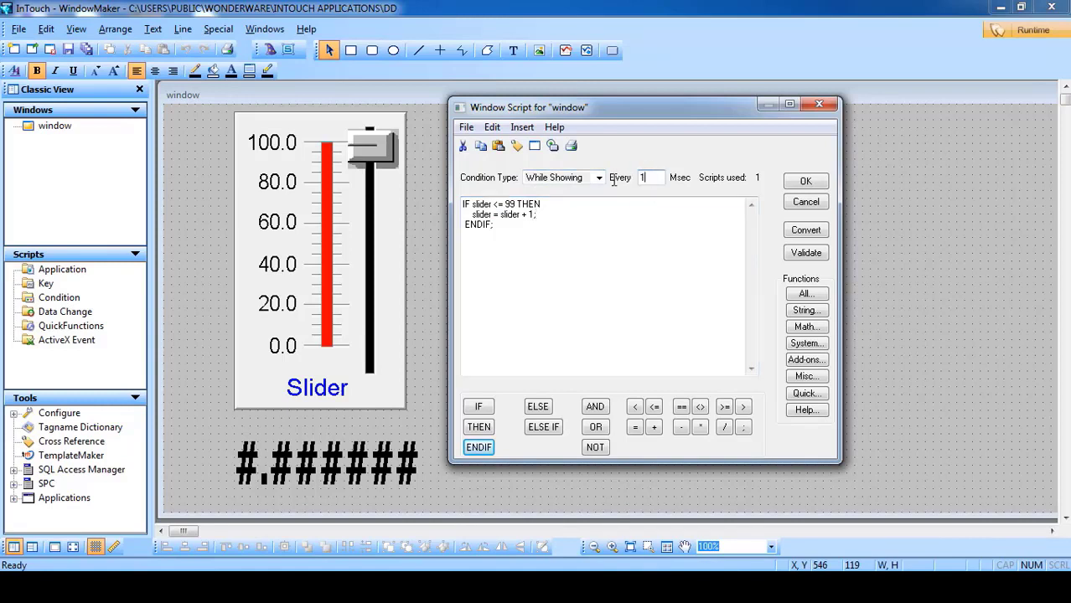
left_click(631, 220)
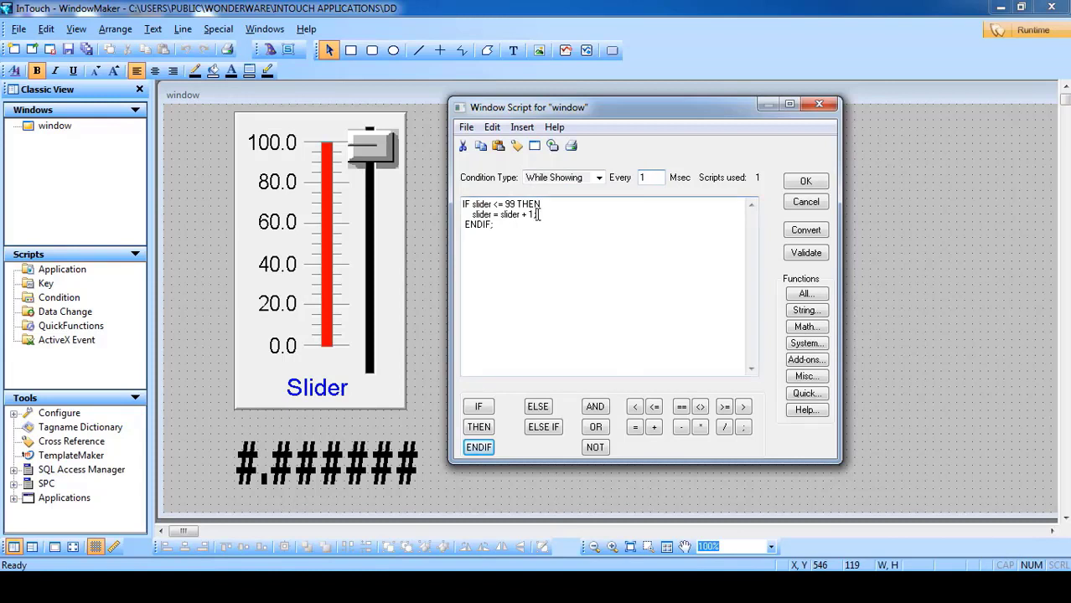
Examine the While Showing script's slider <= 99 condition and its slider = slider + 1; statement.
left_click_drag(538, 214, 470, 214)
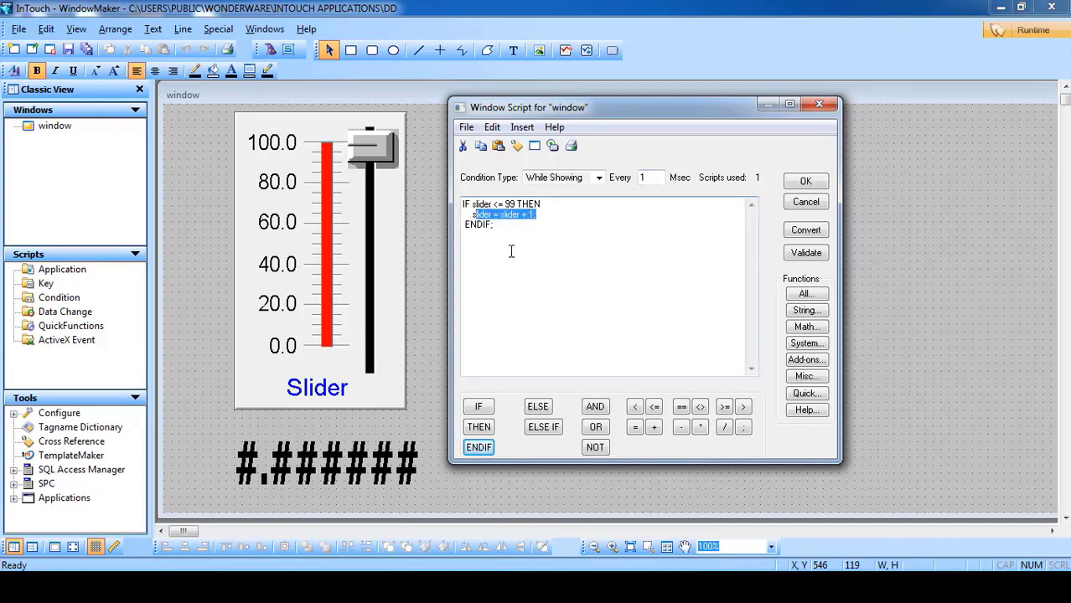
left_click(500, 226)
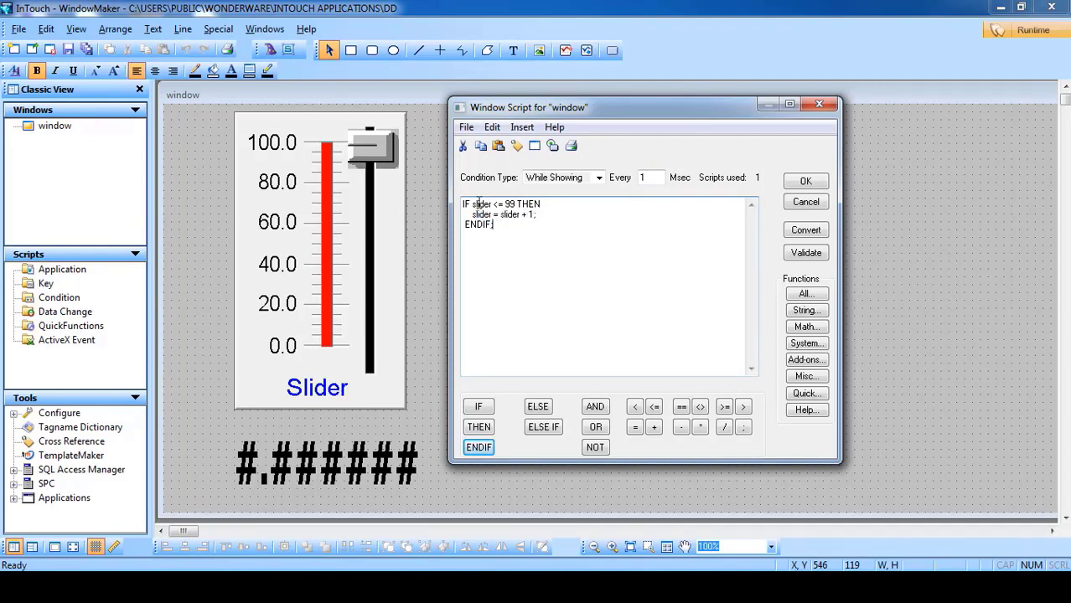
left_click_drag(477, 205, 510, 205)
left_click(493, 227)
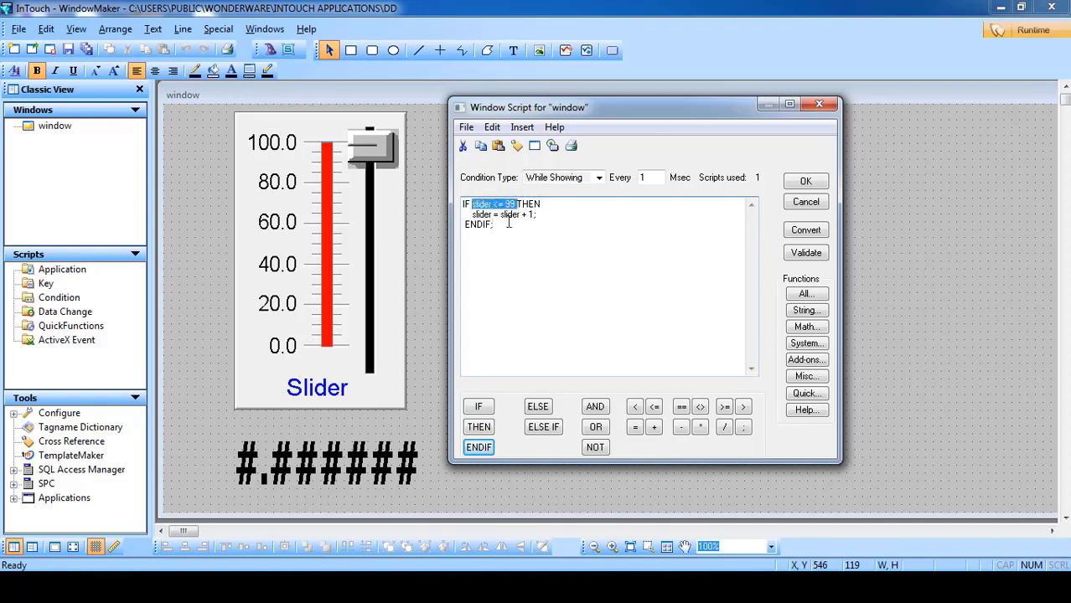
left_click(494, 225)
left_click(491, 214)
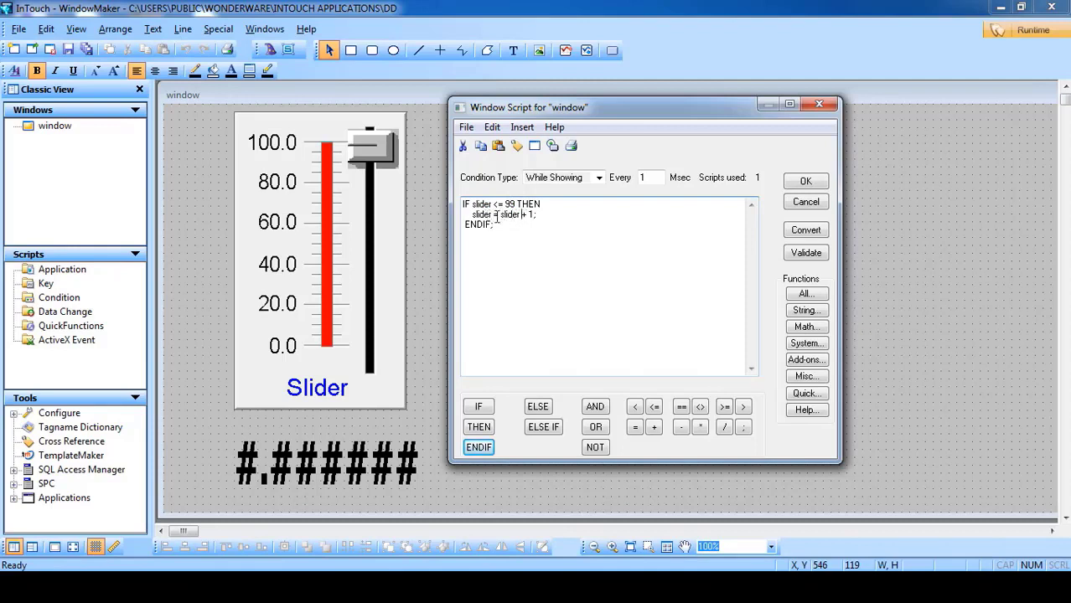
left_click_drag(537, 218, 477, 205)
left_click(510, 241)
left_click(516, 207)
left_click(516, 208)
left_click(512, 222)
Check the On Show script, return to the While Showing script and save the window scripts.
left_click(564, 179)
left_click(553, 192)
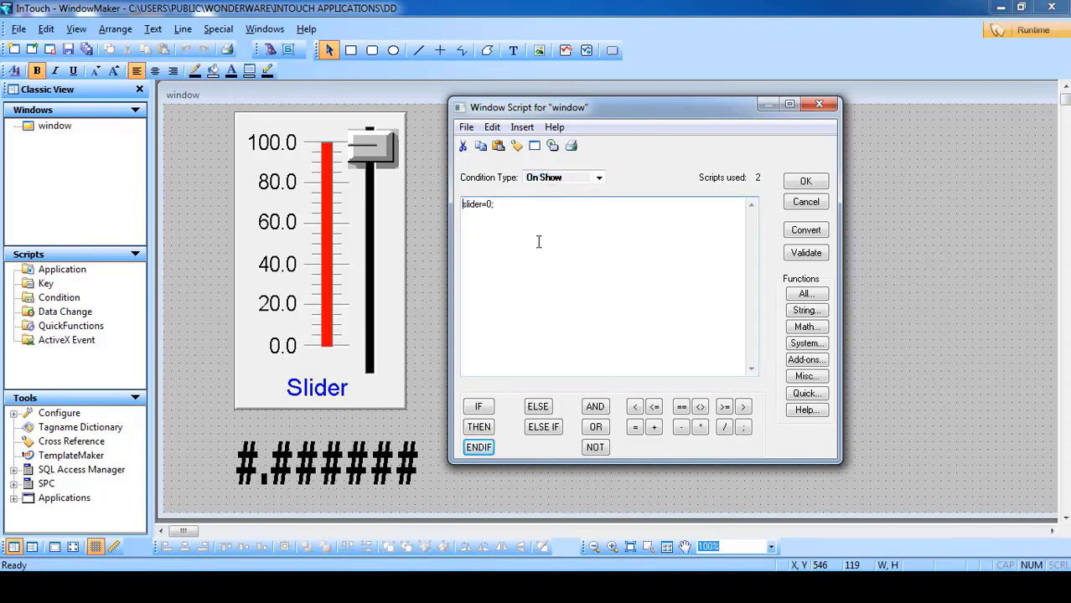
left_click(578, 180)
left_click(549, 201)
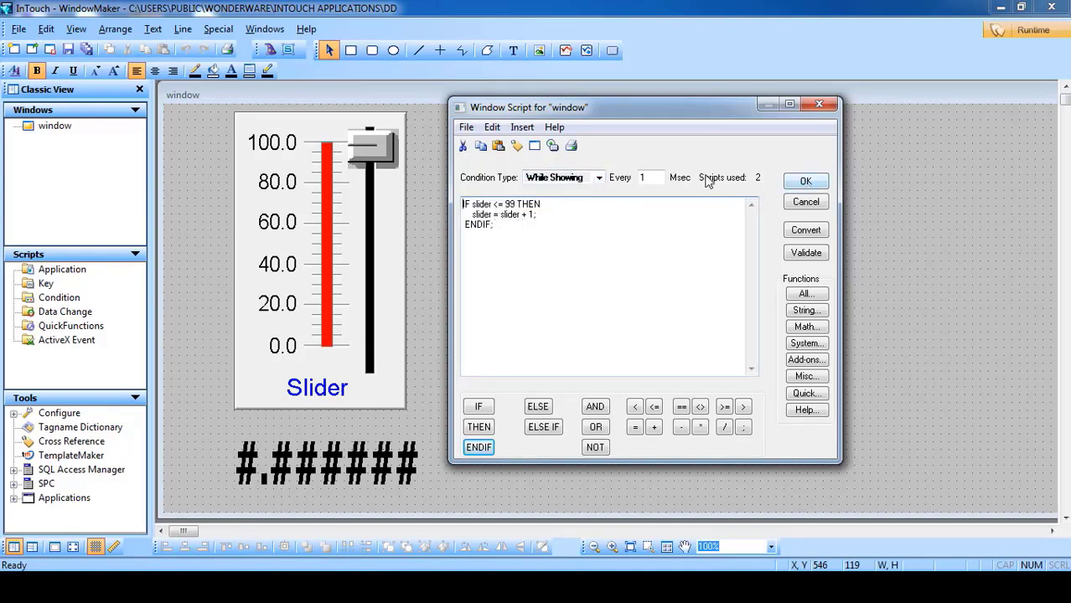
left_click(818, 184)
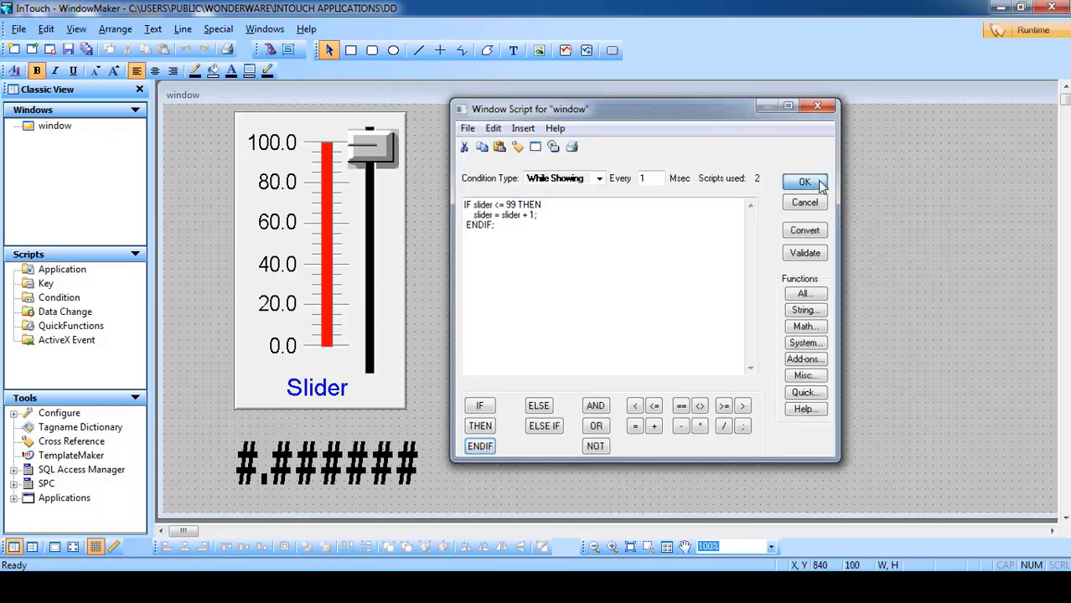
Run the window in runtime to watch the slider count up, and return to development mode.
left_click(1010, 26)
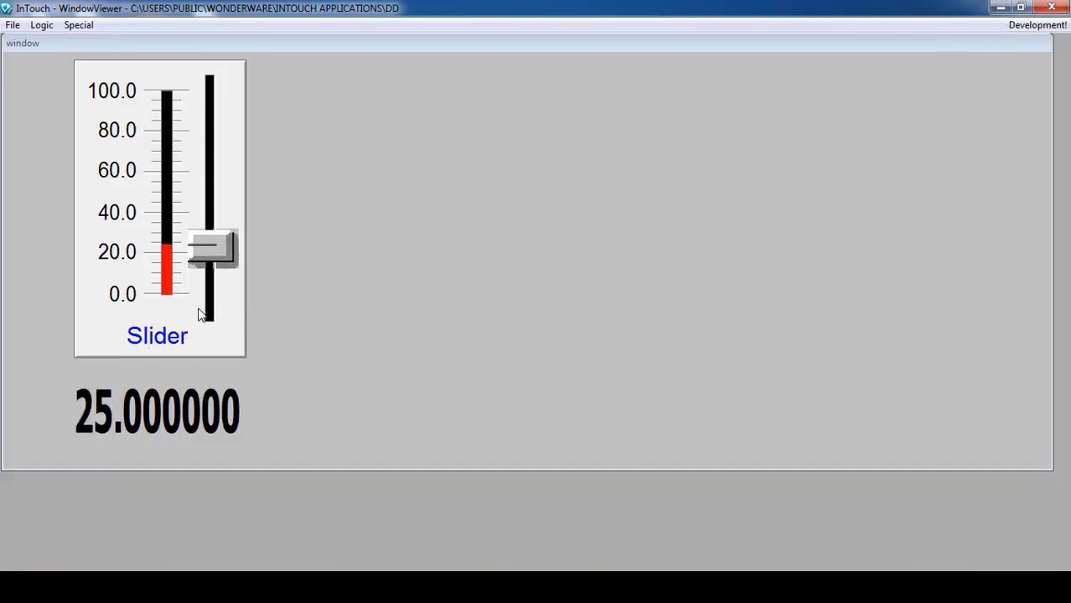
left_click(1032, 31)
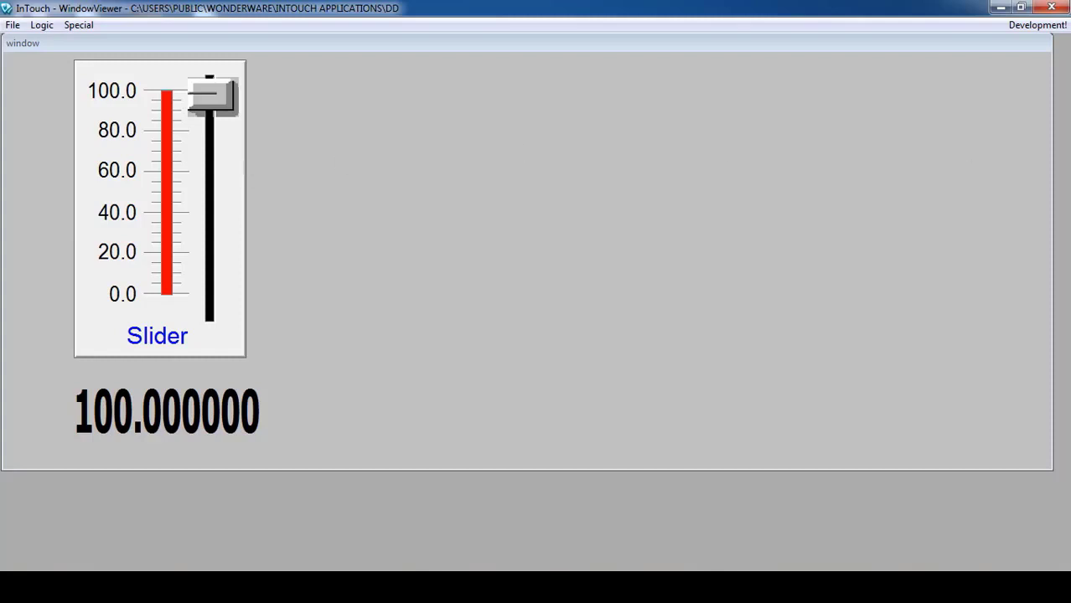
left_click(1038, 25)
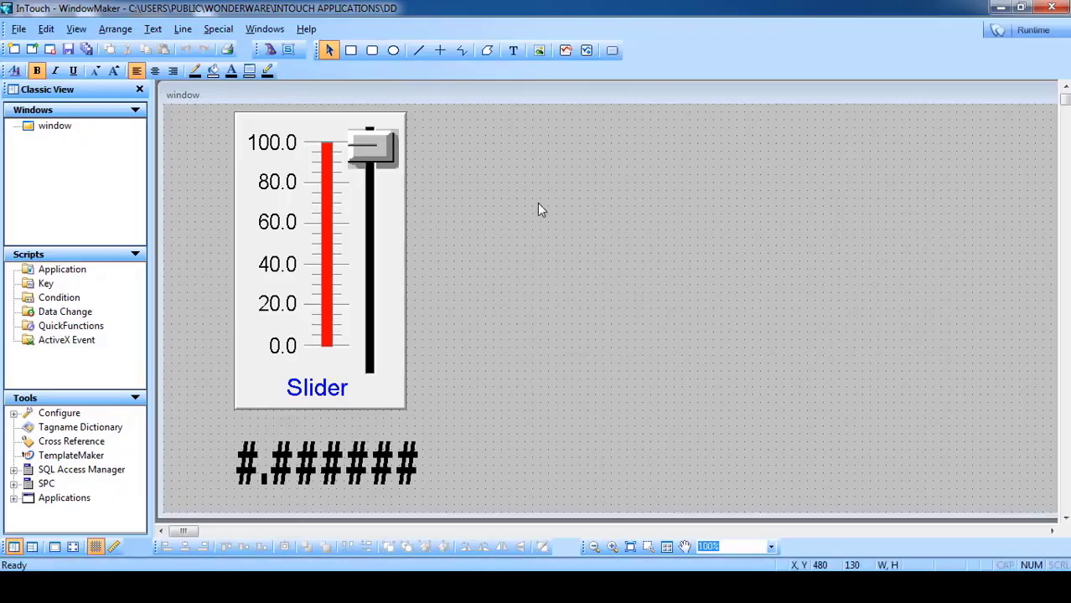
Run the window again, move the slider handle by hand while the script counts, and return to development mode.
left_click(1033, 29)
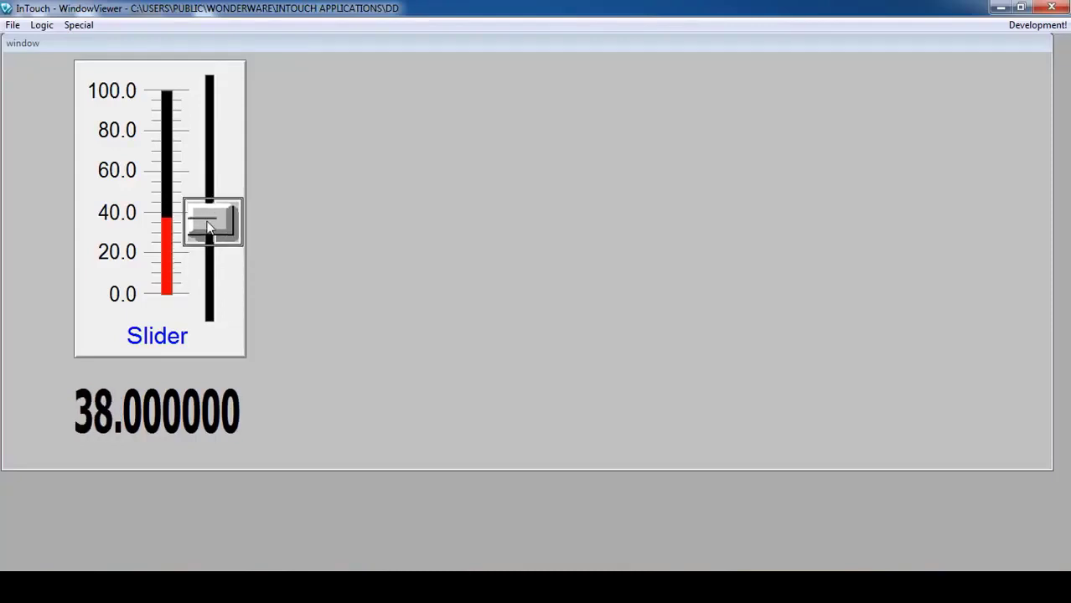
left_click_drag(209, 224, 212, 249)
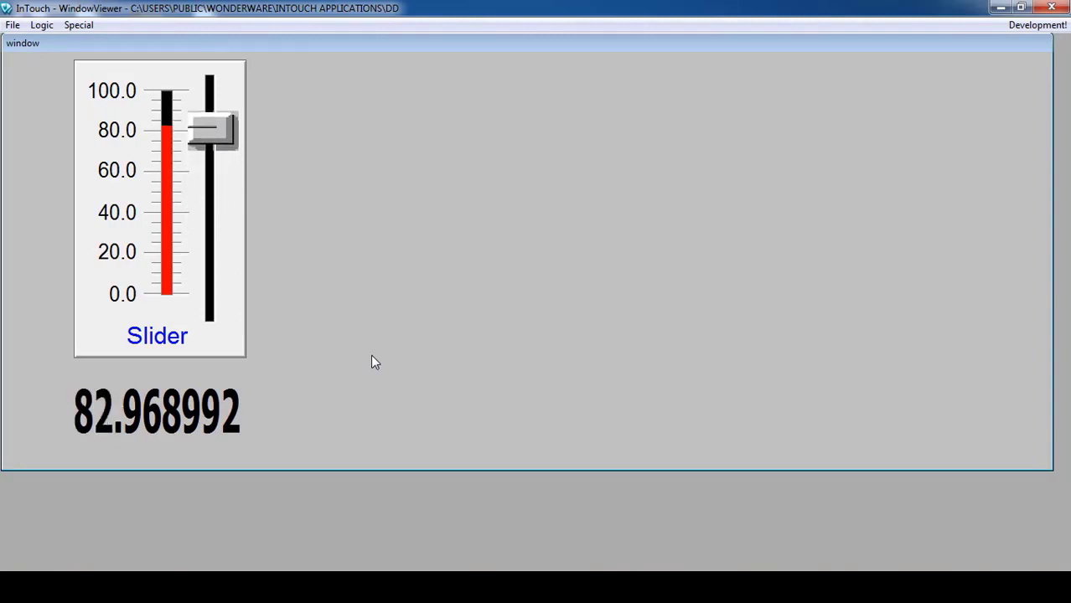
left_click(1032, 26)
Reopen the While Showing window script, move the editor clear of the slider and start a new line after ENDIF;.
right_click(563, 188)
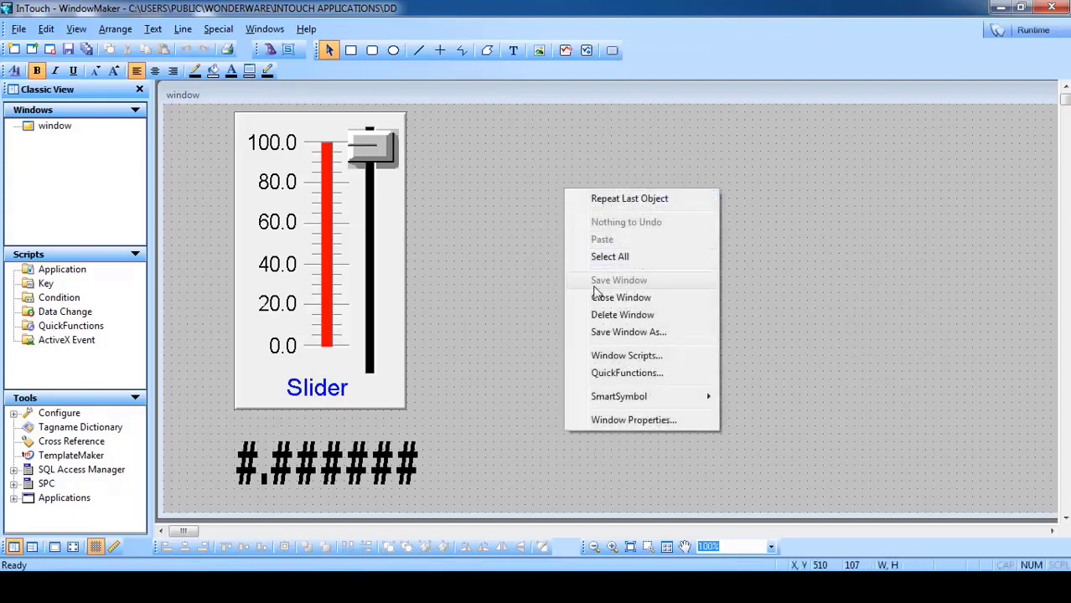
left_click(616, 358)
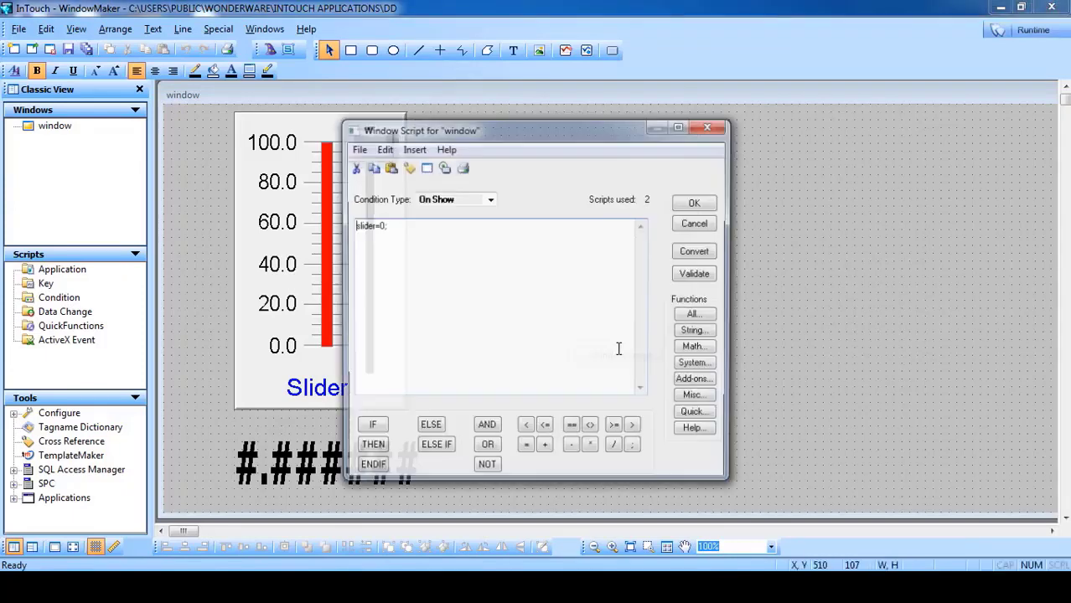
left_click(434, 200)
left_click(434, 221)
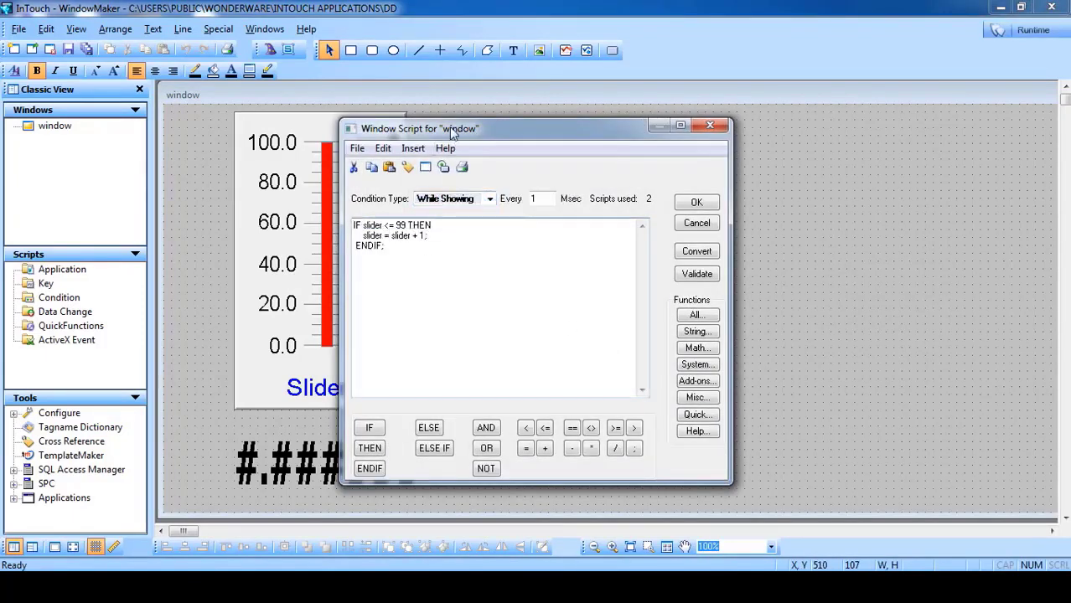
left_click_drag(452, 132, 595, 98)
left_click(501, 230)
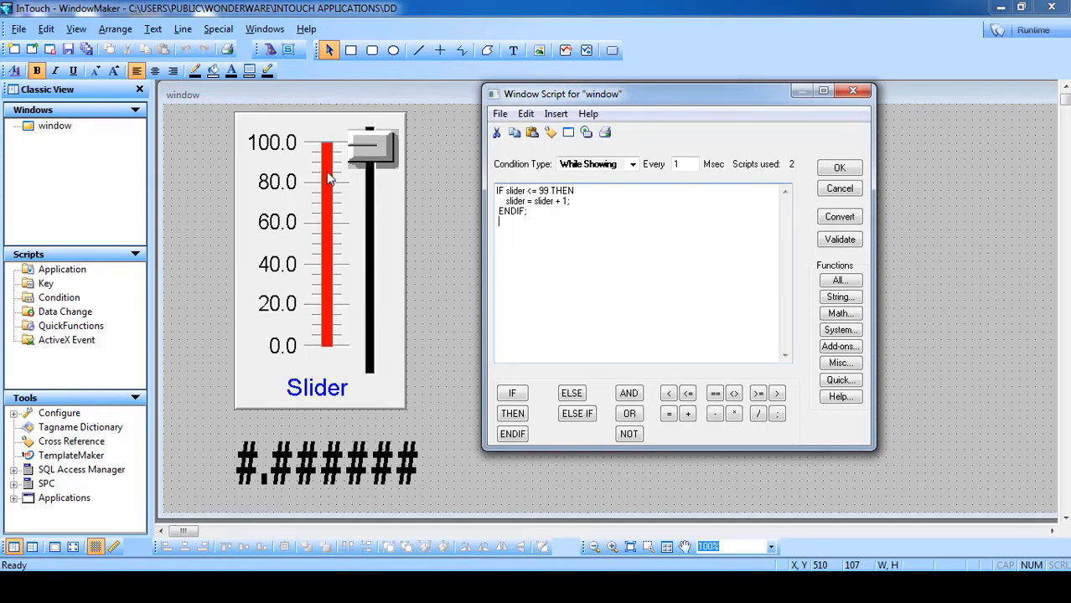
Add a second block to the While Showing script: IF slider >= 99 THEN slider = 0; ENDIF;.
left_click(508, 222)
left_click(512, 394)
left_click(759, 394)
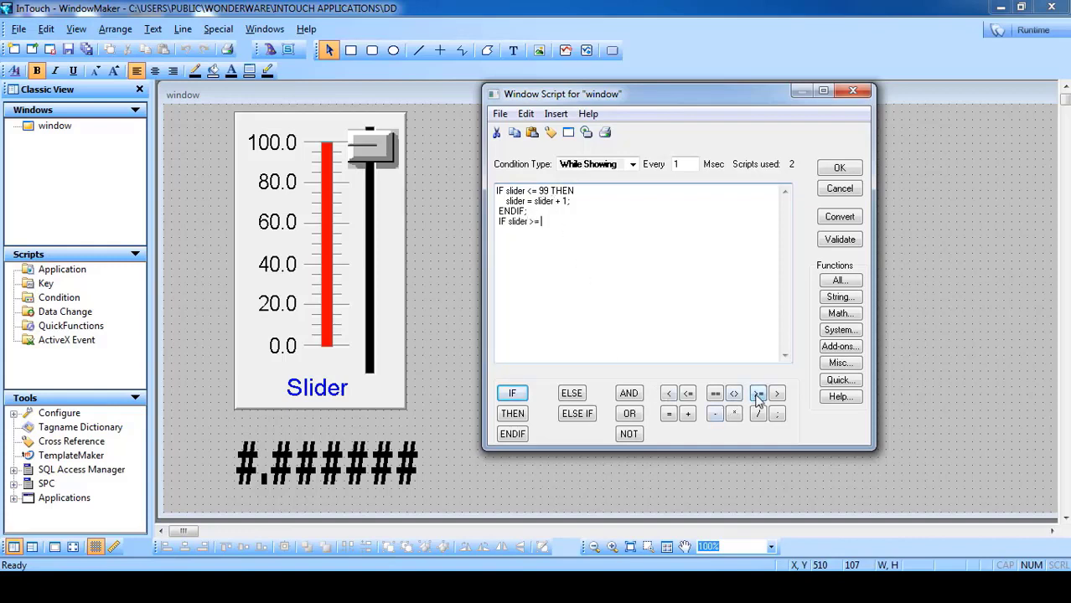
type("99")
left_click(513, 413)
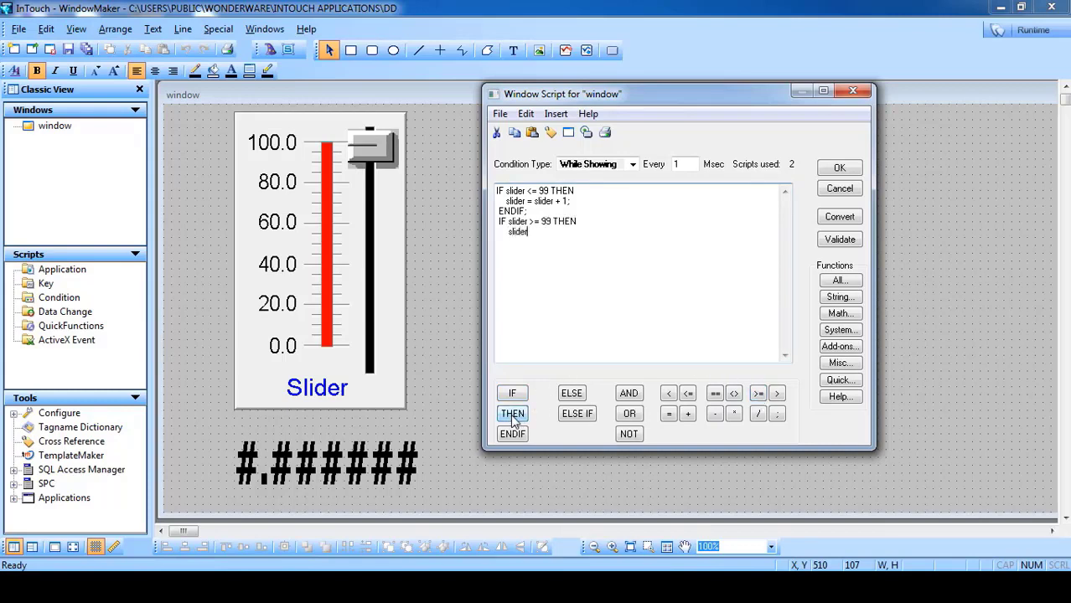
left_click(669, 414)
type("0")
left_click(777, 414)
left_click(514, 436)
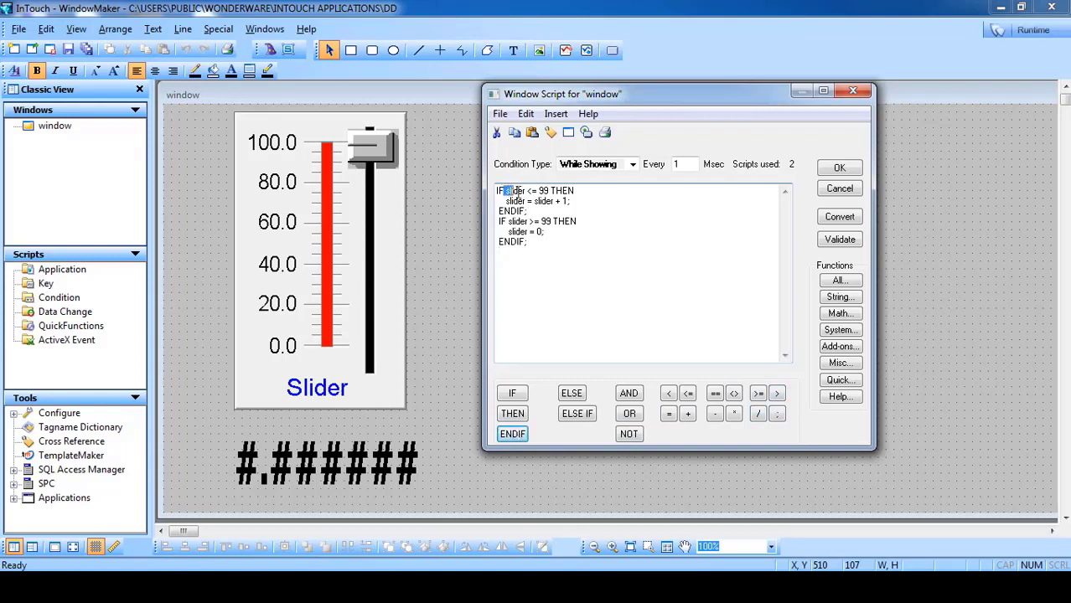
Examine the increment block and the reset condition in the While Showing script.
left_click_drag(505, 191, 569, 201)
left_click(545, 194)
left_click_drag(553, 222, 506, 225)
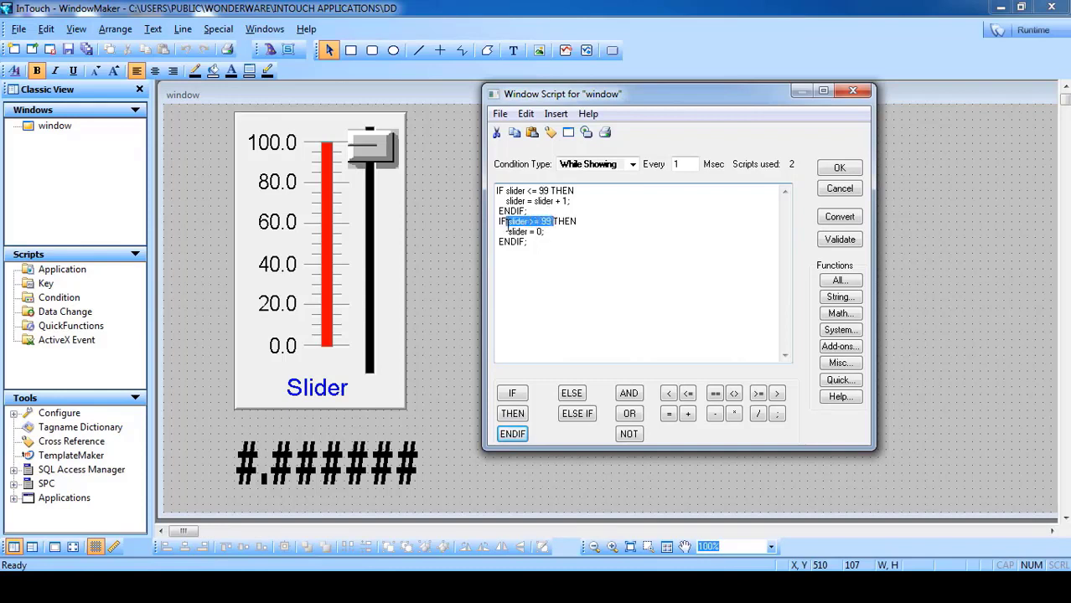
left_click(526, 232)
Save the window scripts and test the slider's count and reset in runtime before returning to development mode.
left_click(839, 169)
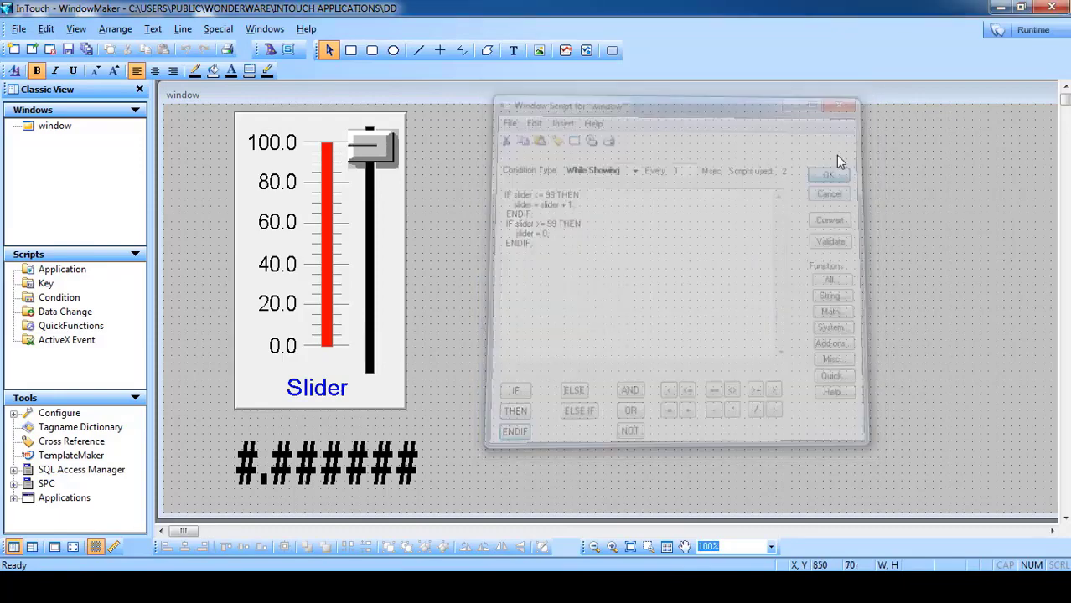
left_click(1020, 30)
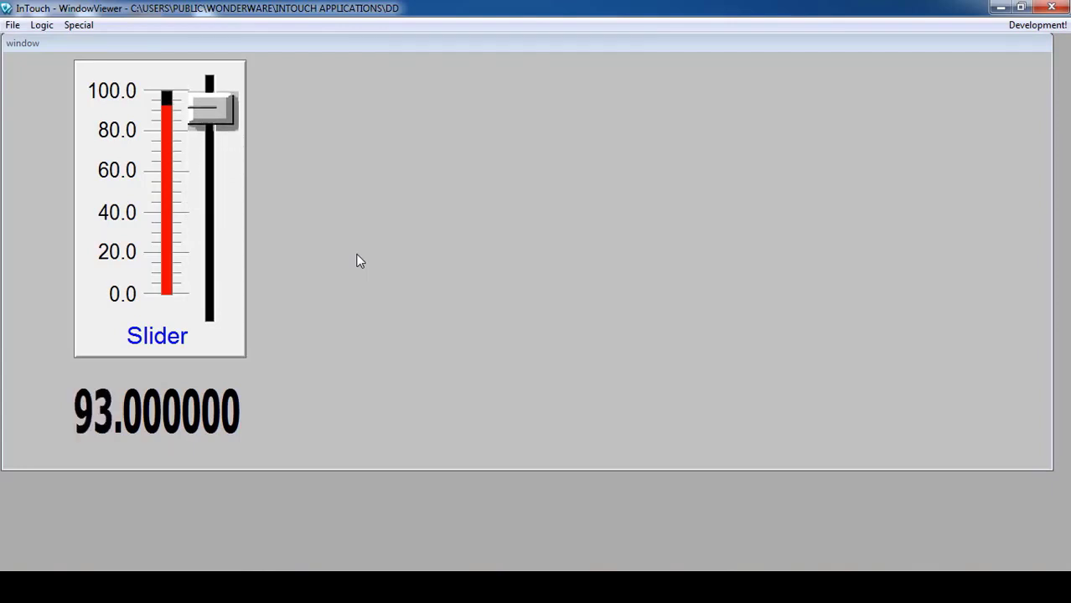
left_click(1038, 25)
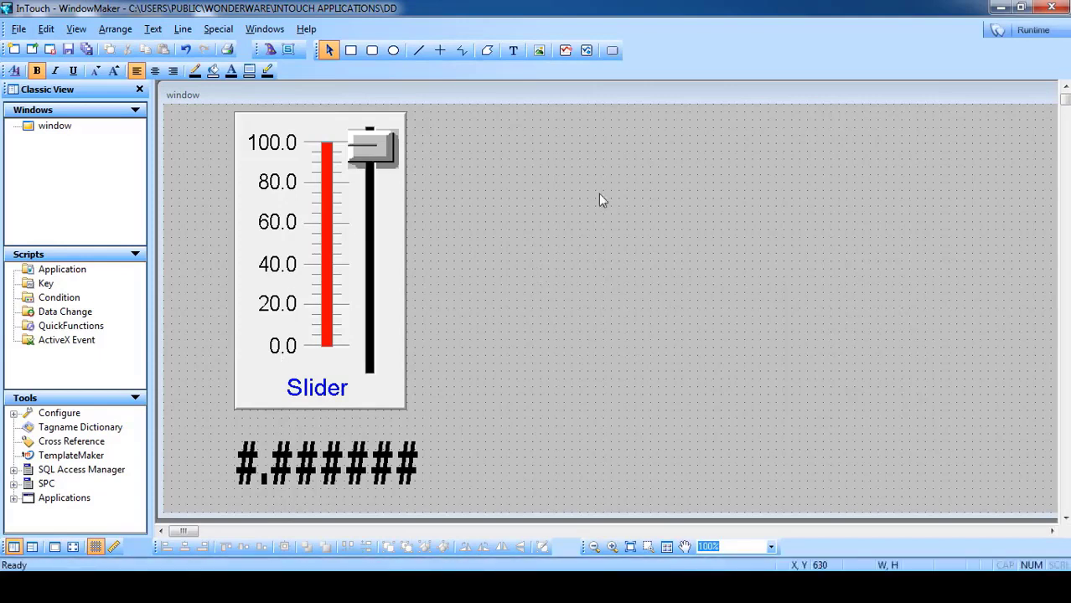
Reopen the window scripts to review the complete While Showing script, and close the script editor.
right_click(574, 157)
left_click(633, 326)
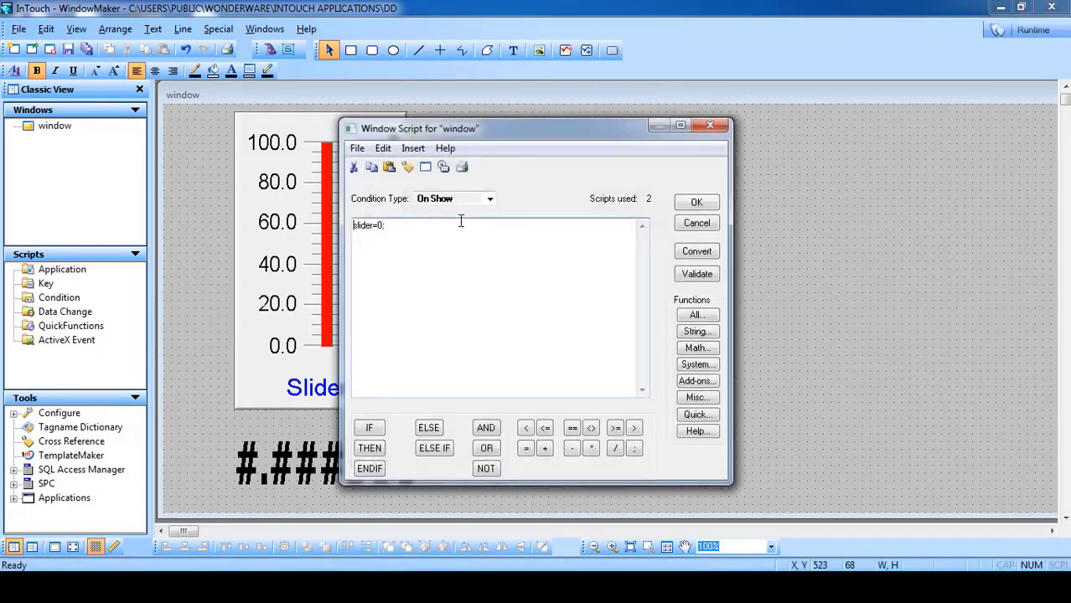
left_click(433, 204)
left_click(440, 222)
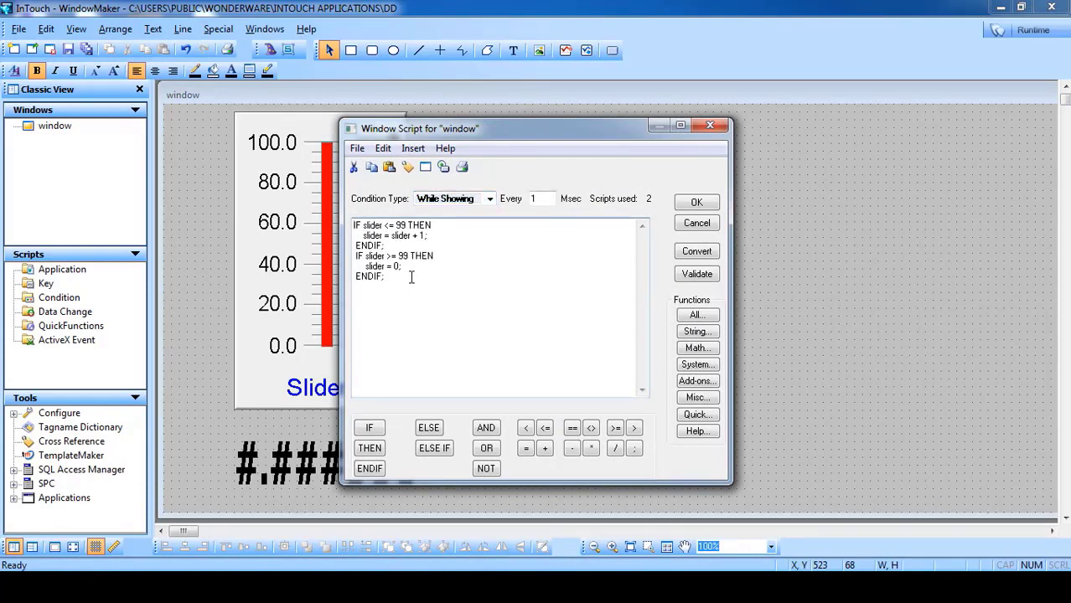
left_click(697, 206)
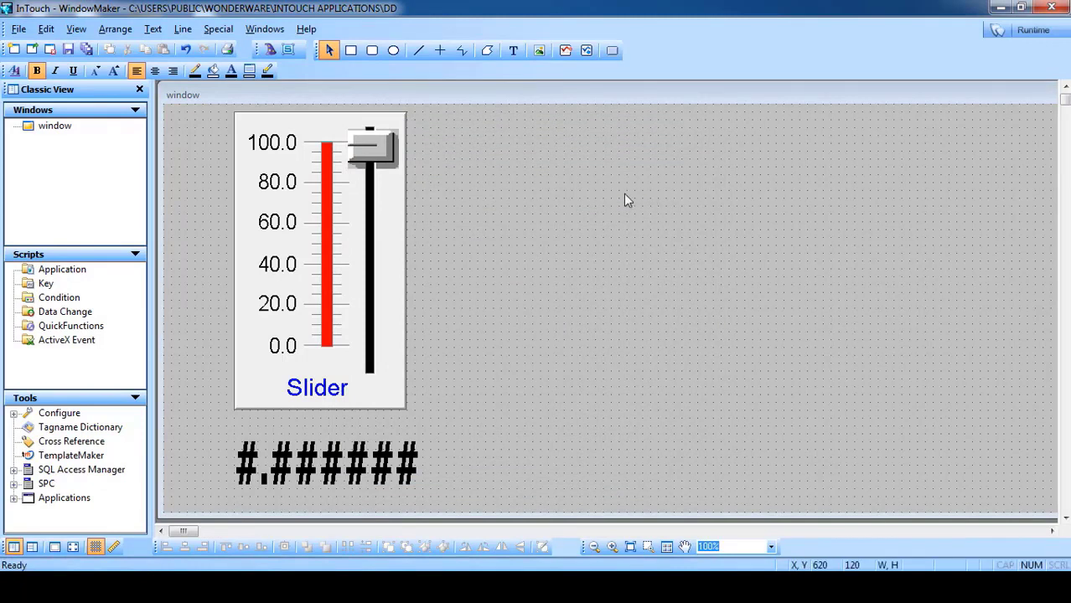
Draw a button about 280 by 100 in the empty area to the right of the slider.
left_click(613, 52)
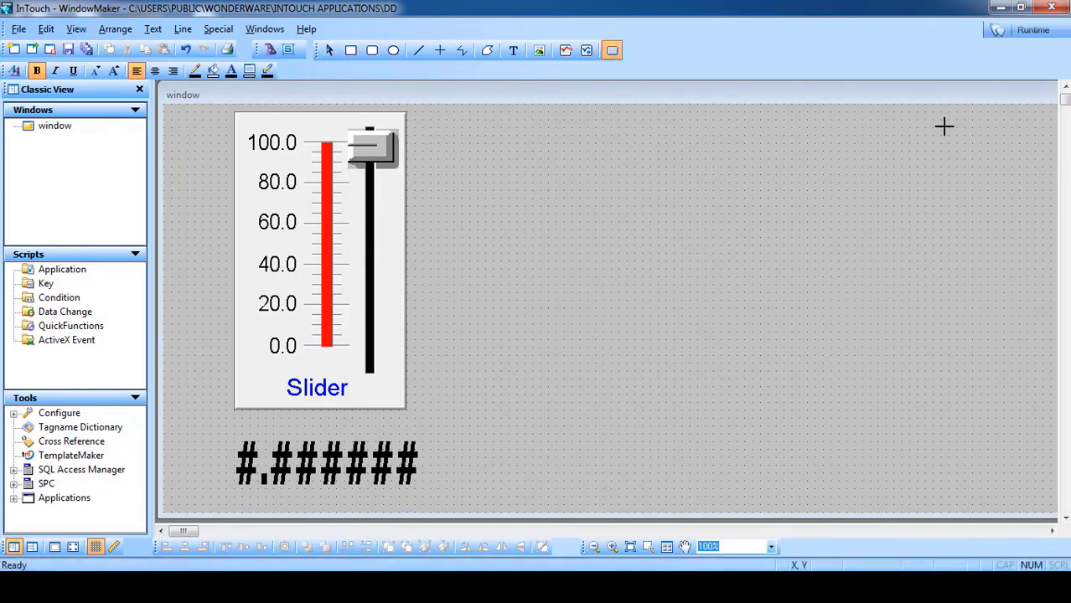
left_click_drag(759, 194, 977, 109)
left_click_drag(853, 165, 853, 192)
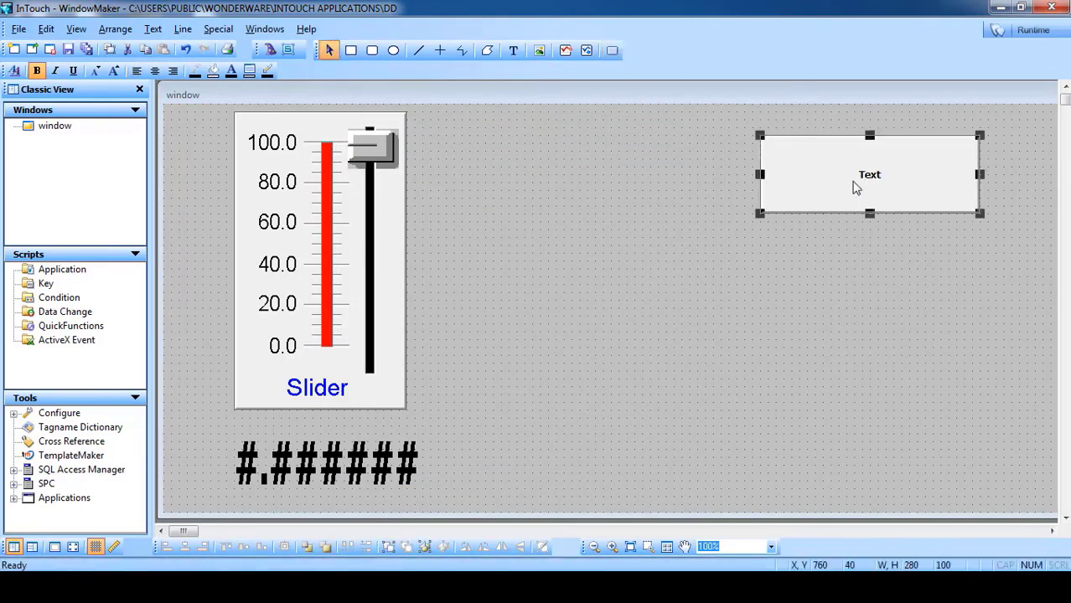
Replace the new button's label with the string ON/OFF BUTTON.
right_click(788, 174)
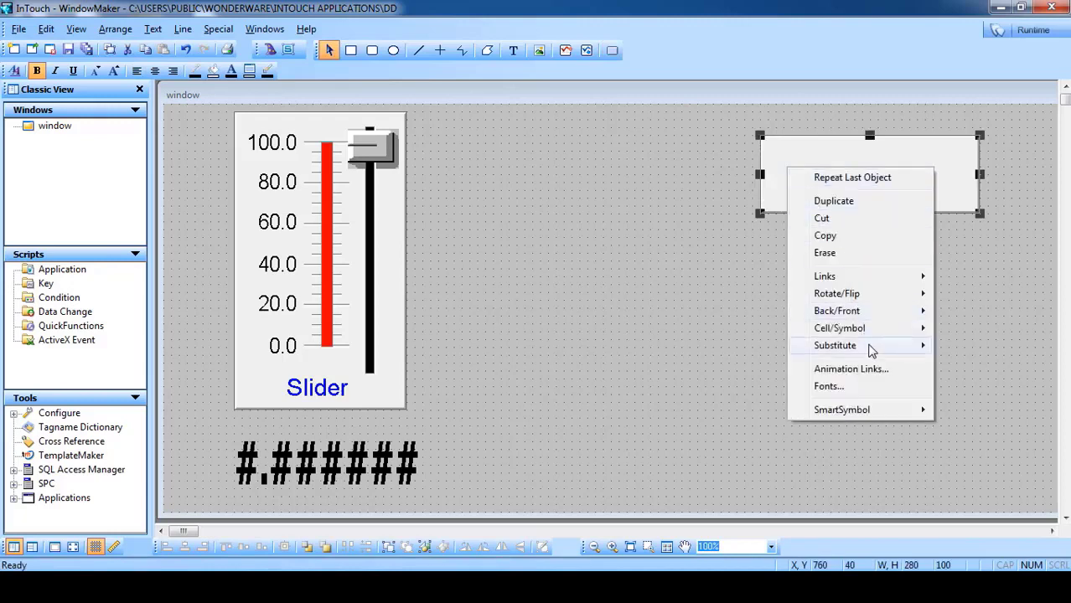
mouse_move(868, 347)
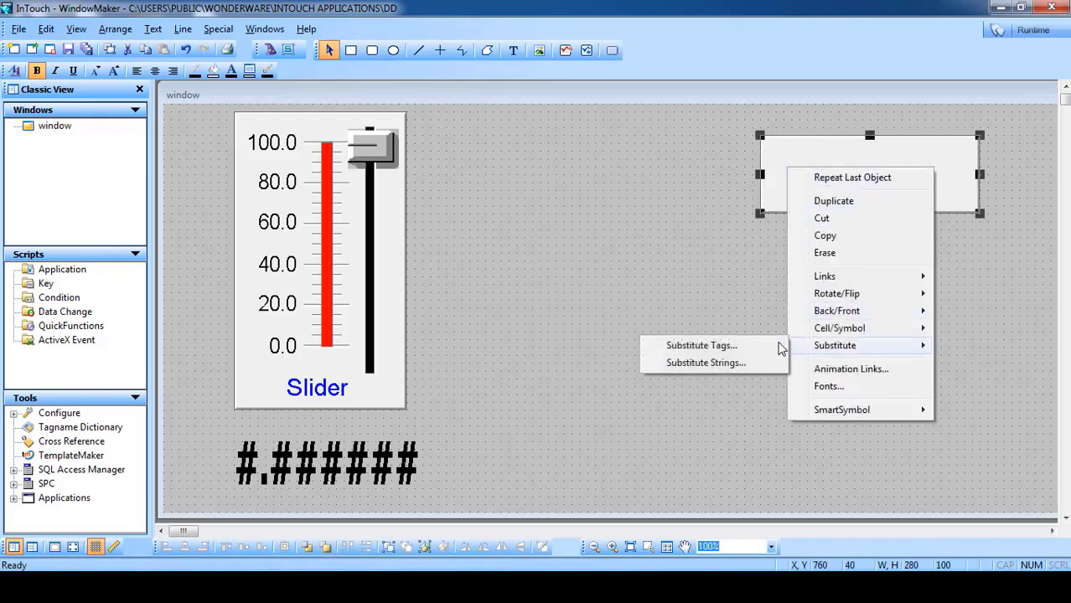
left_click(706, 363)
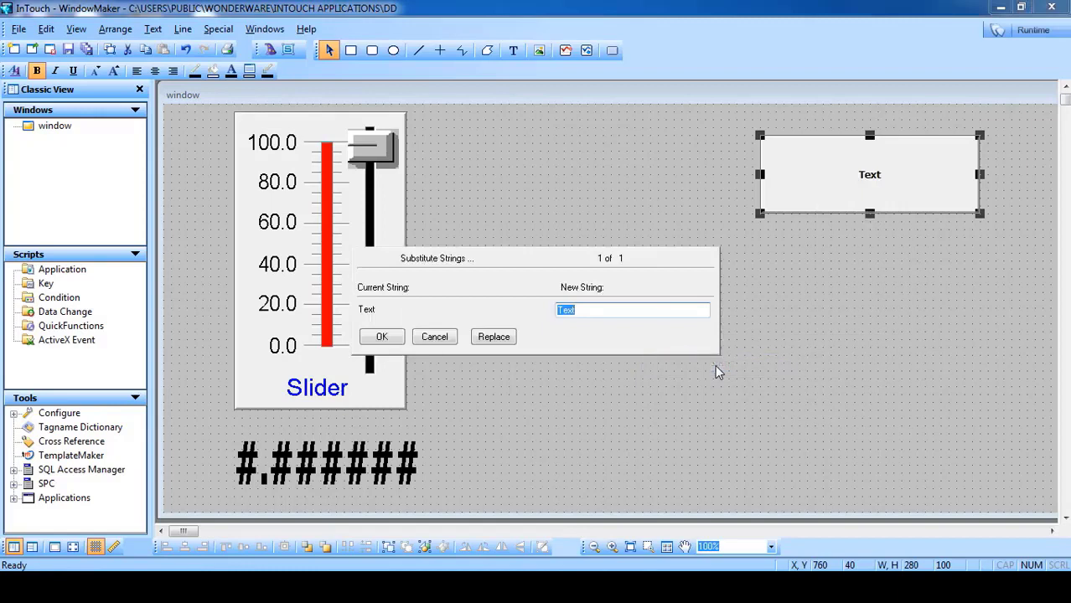
type("ON/OFF BUTTON")
left_click(380, 337)
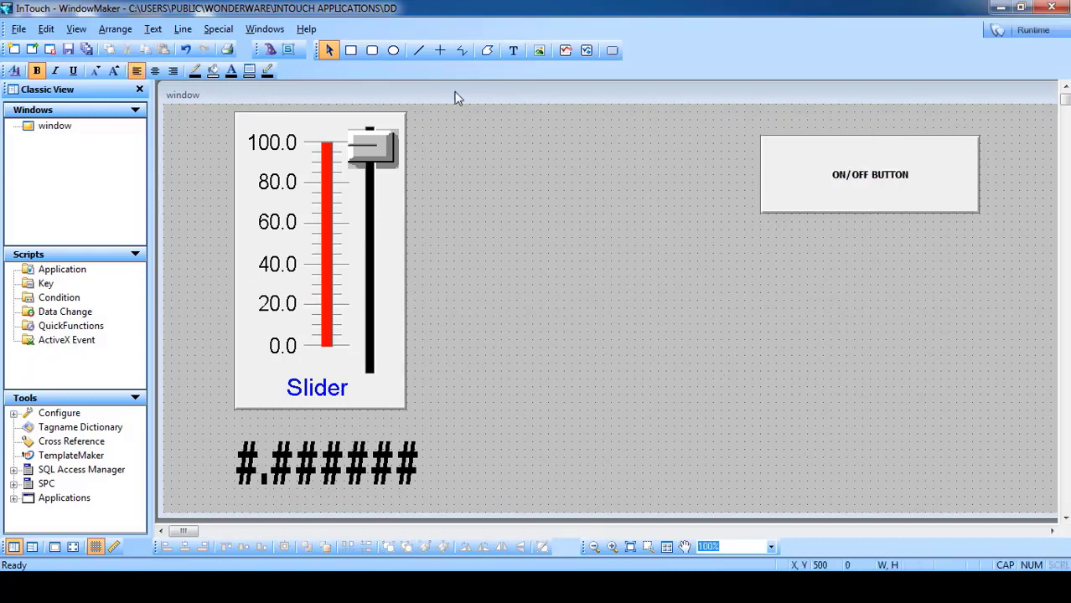
Draw an ellipse, move it against the left edge of the ON/OFF button, and resize it to about 120 by 110.
left_click(393, 50)
mouse_move(917, 230)
left_mouse_down()
mouse_move(852, 251)
mouse_move(814, 323)
left_mouse_up()
double_click(871, 292)
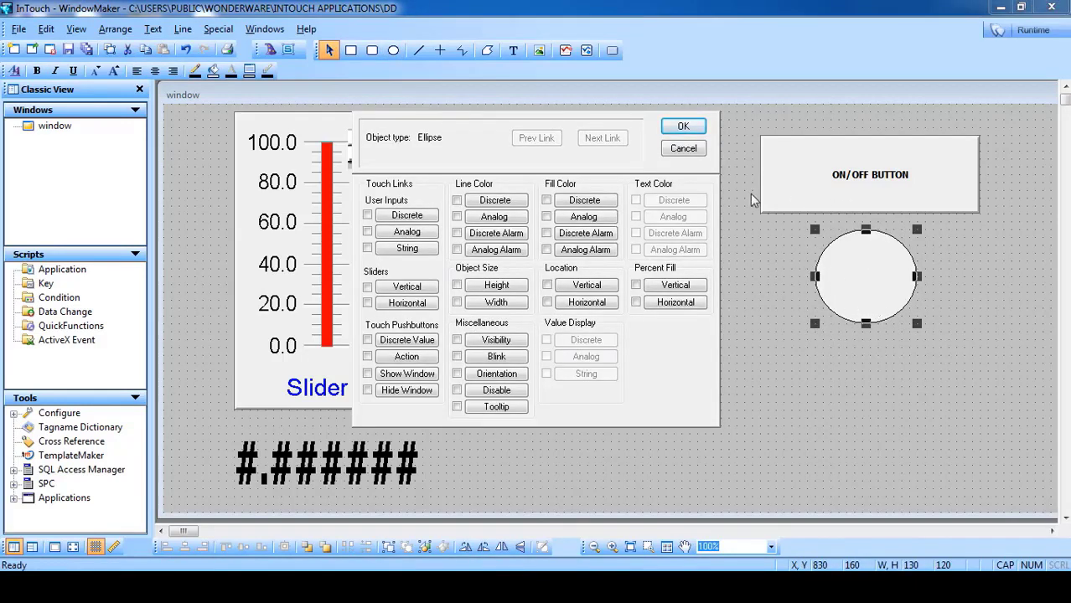
left_click(682, 148)
left_click(723, 252)
left_click_drag(852, 275, 695, 175)
left_click_drag(656, 126, 664, 135)
left_click(795, 260)
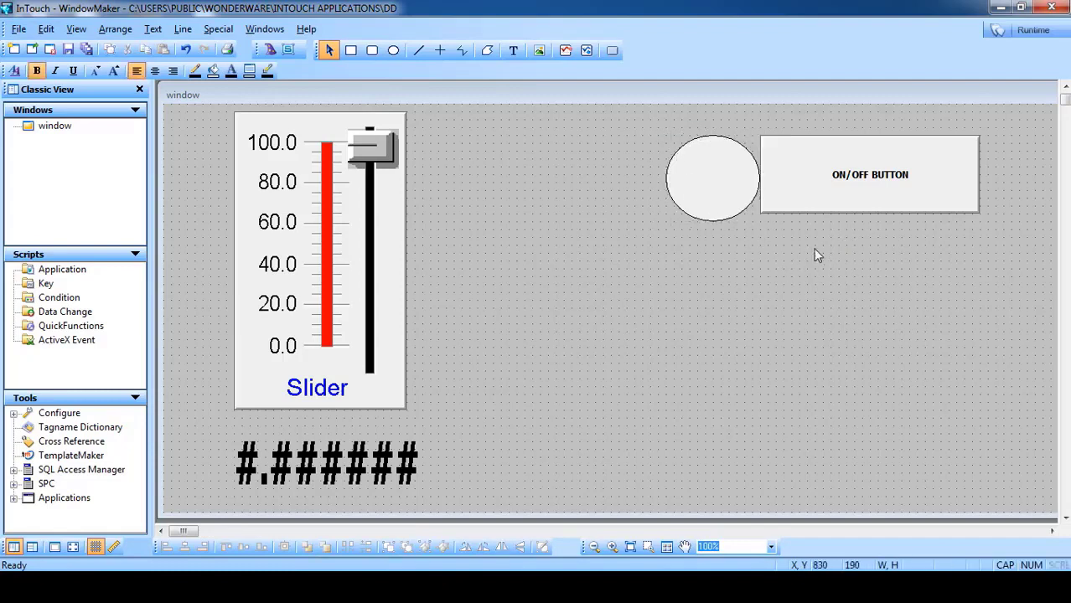
Give the ON/OFF button a discrete value pushbutton link with tagname BUTTON and the Toggle action.
double_click(855, 168)
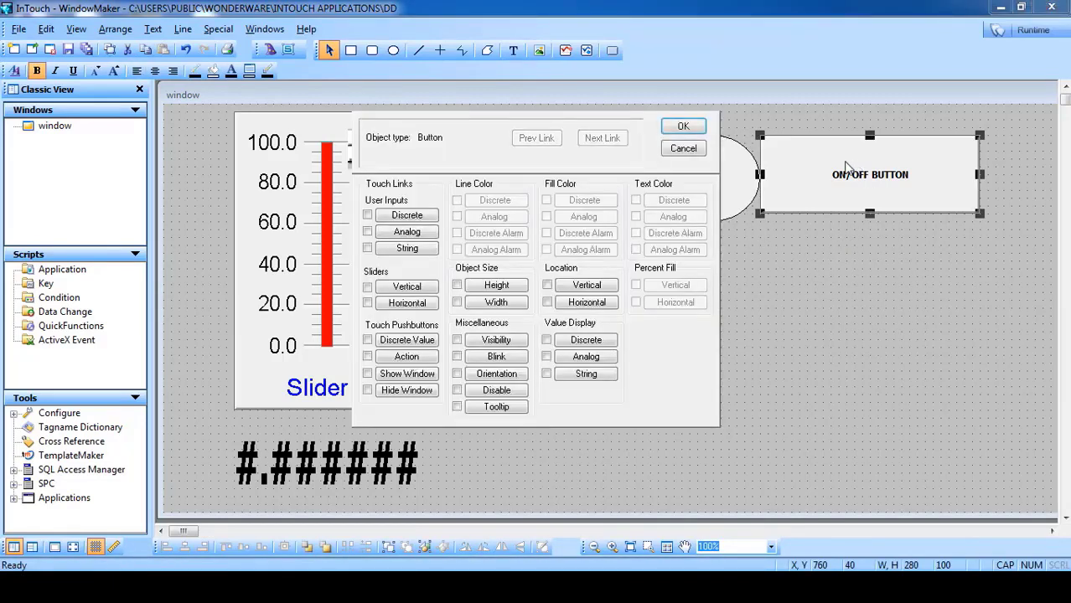
left_click(412, 341)
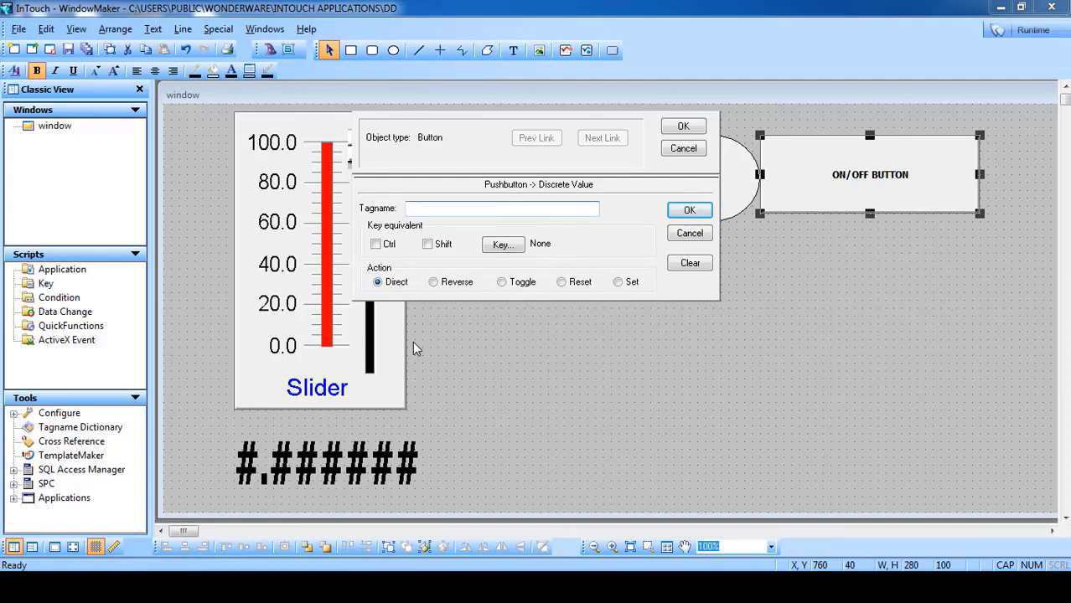
type("BUTTON")
left_click(524, 285)
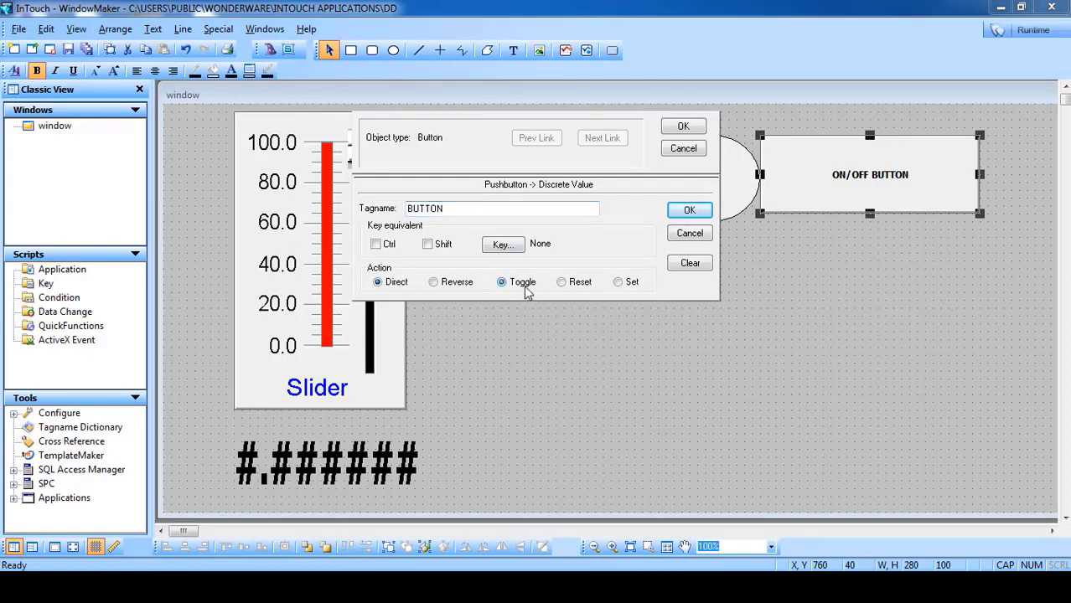
Define BUTTON as a Memory Discrete tag, save it in the Tagname Dictionary, and apply the button's link.
left_click(681, 126)
left_click(512, 328)
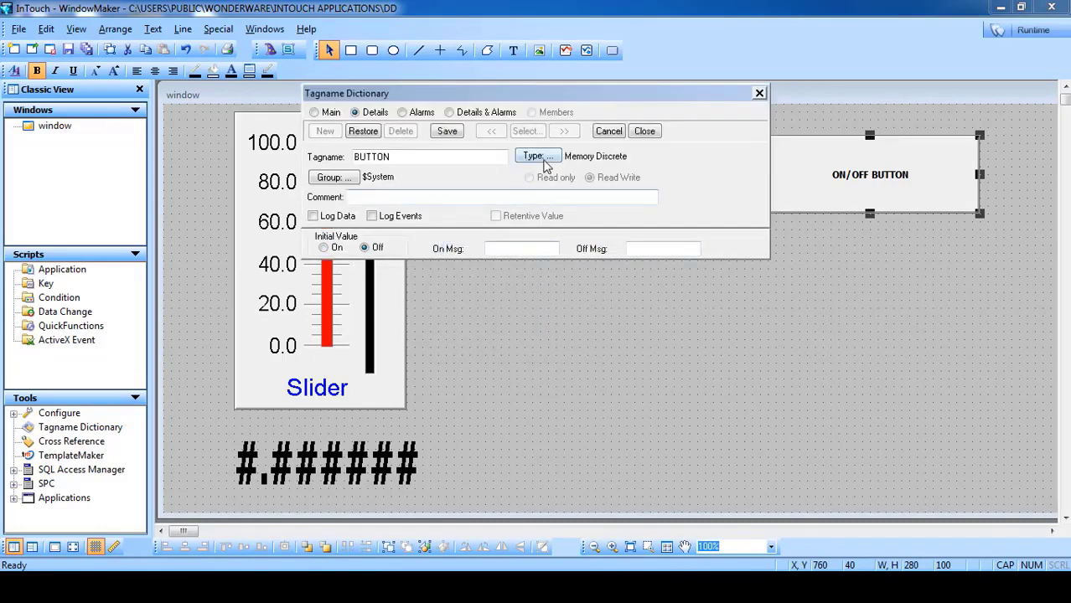
left_click(447, 133)
left_click(644, 131)
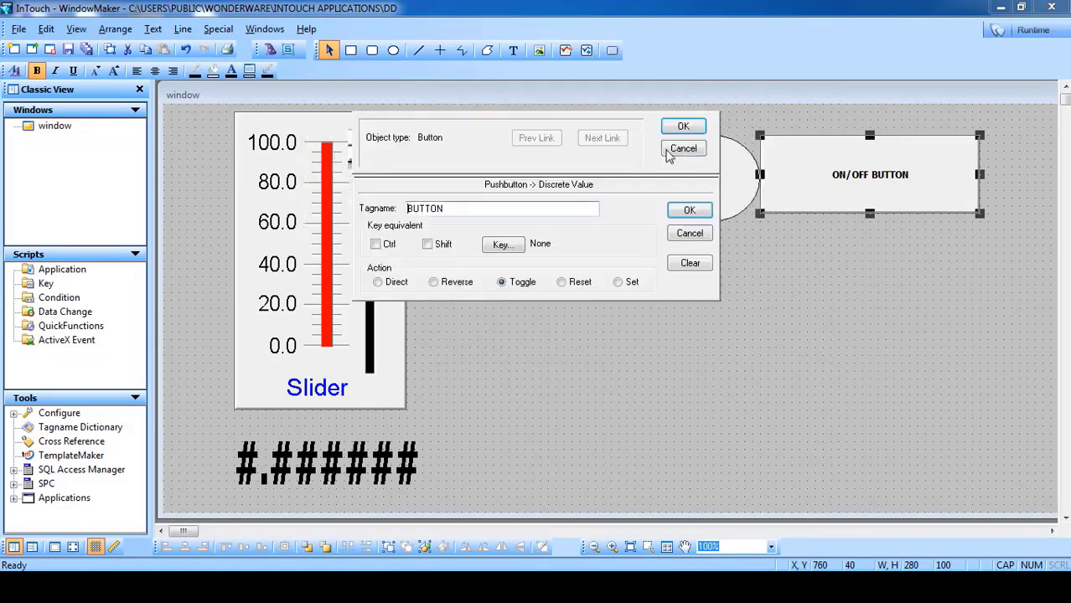
left_click(679, 130)
Link the ellipse's fill color to the discrete expression BUTTON, with green for on and red for off.
double_click(734, 194)
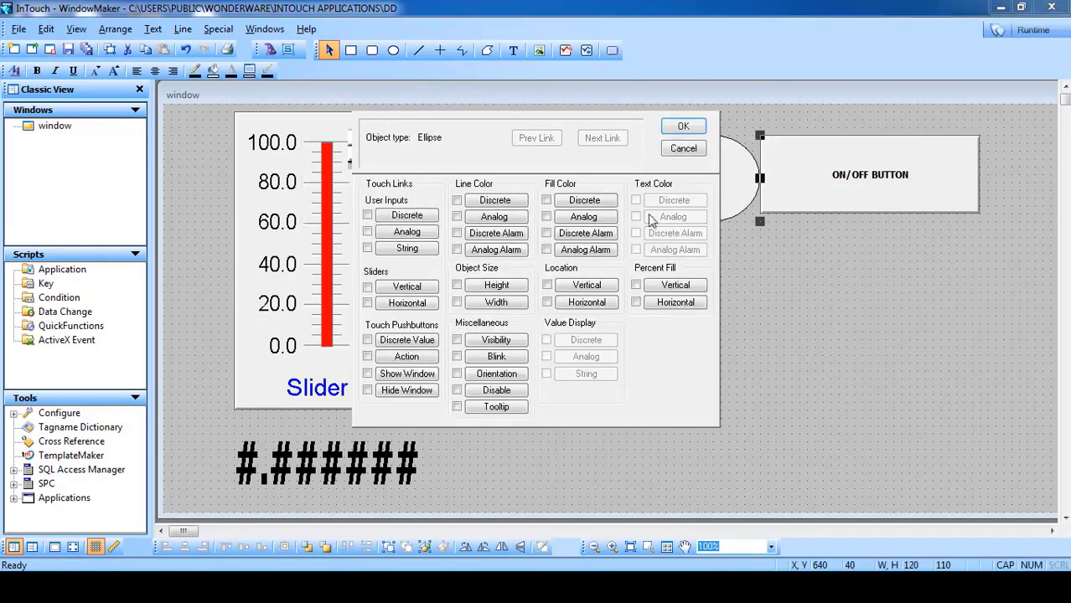
left_click(584, 203)
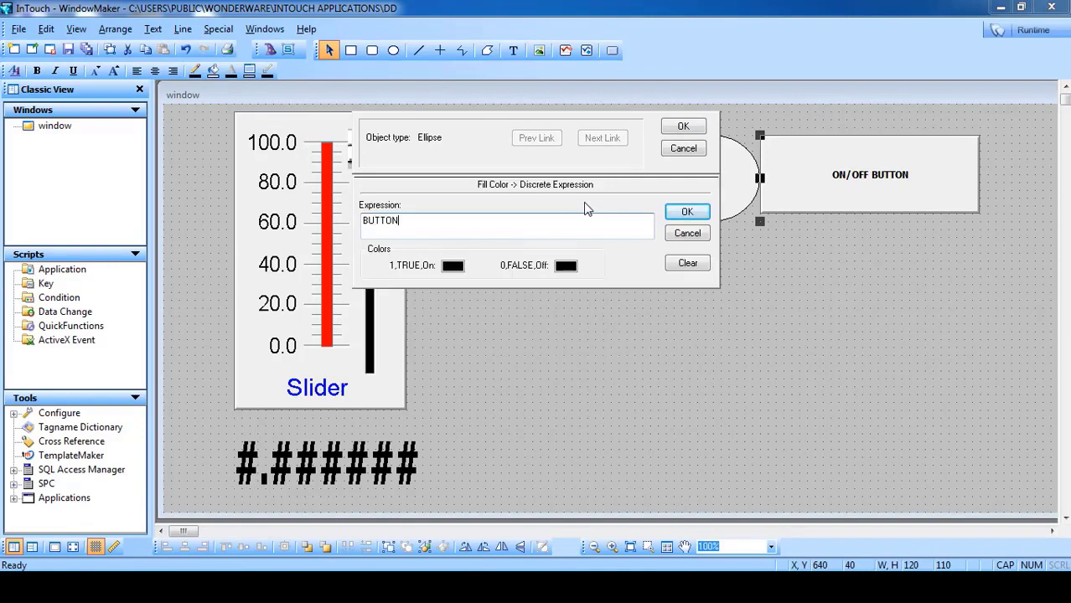
type("BUTTON")
left_click(453, 265)
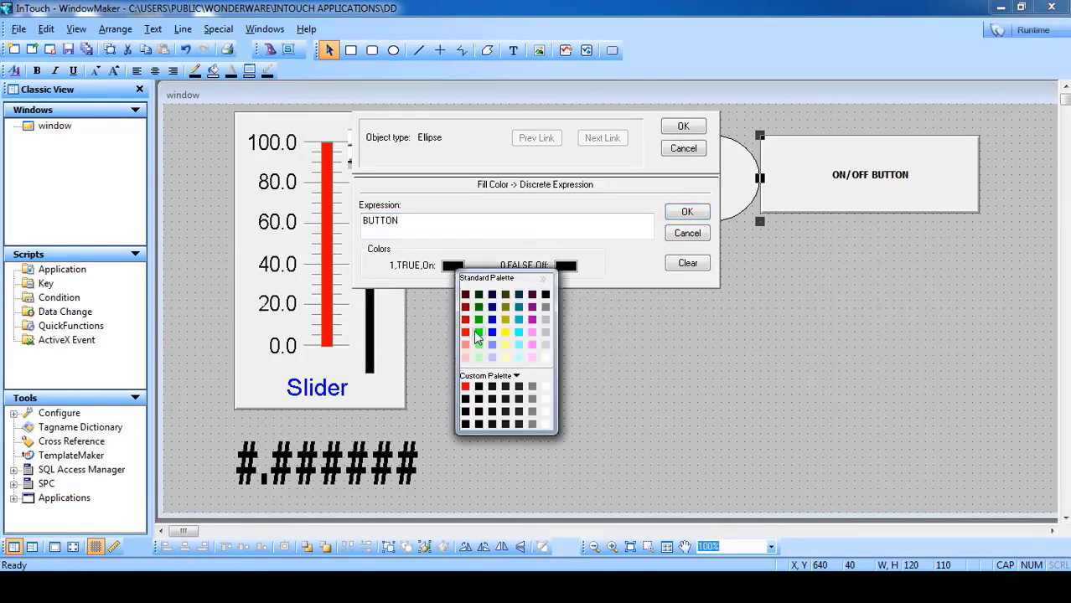
left_click(479, 334)
left_click(566, 266)
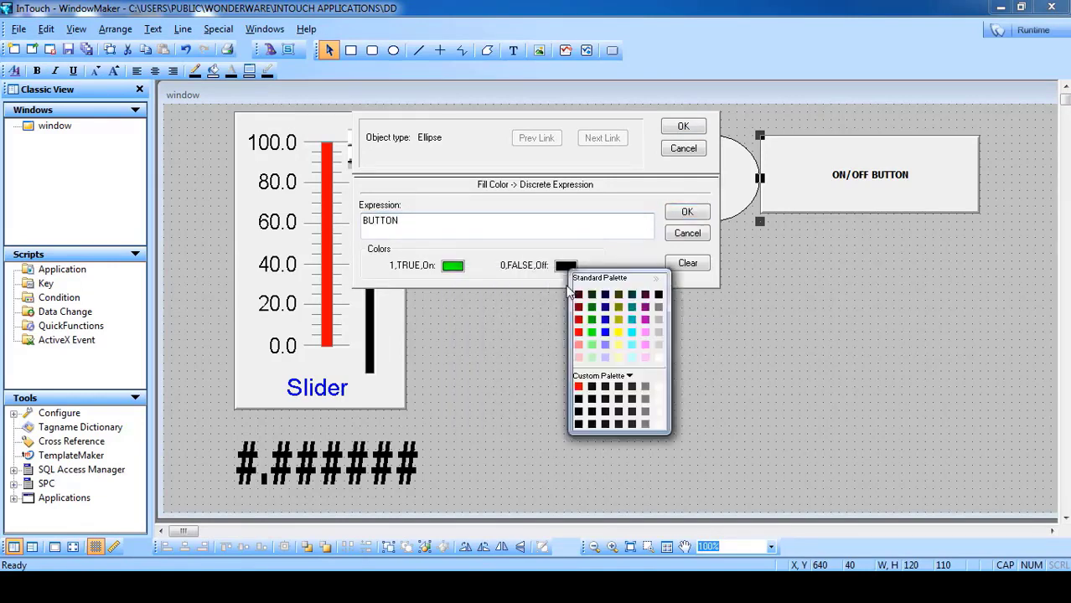
left_click(577, 332)
key("Return")
left_click(683, 126)
left_click(638, 276)
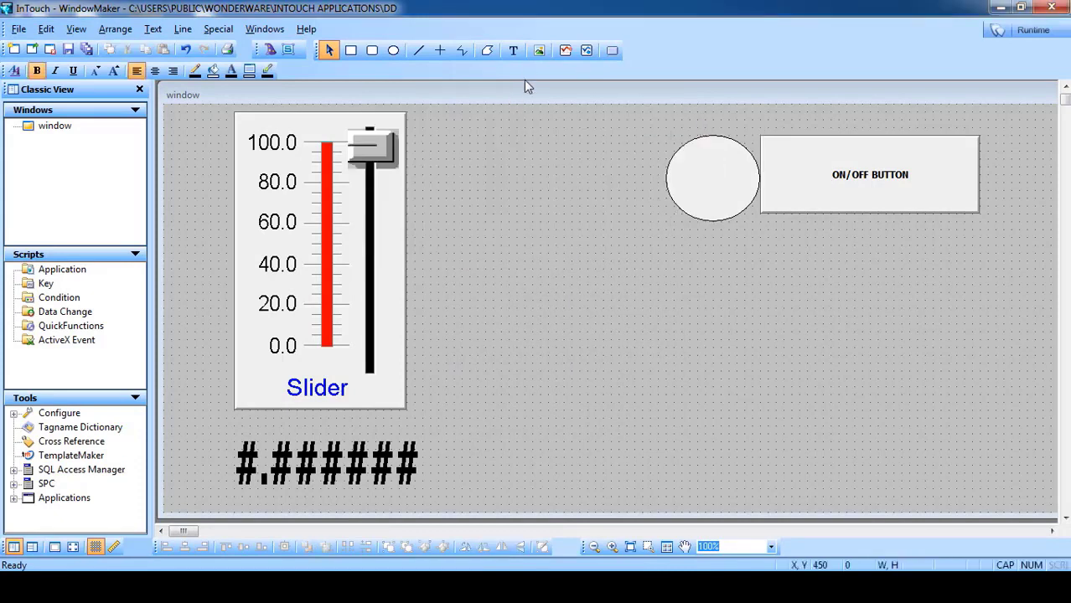
Add a # text object and place it below the ellipse.
left_click(517, 56)
left_click(737, 253)
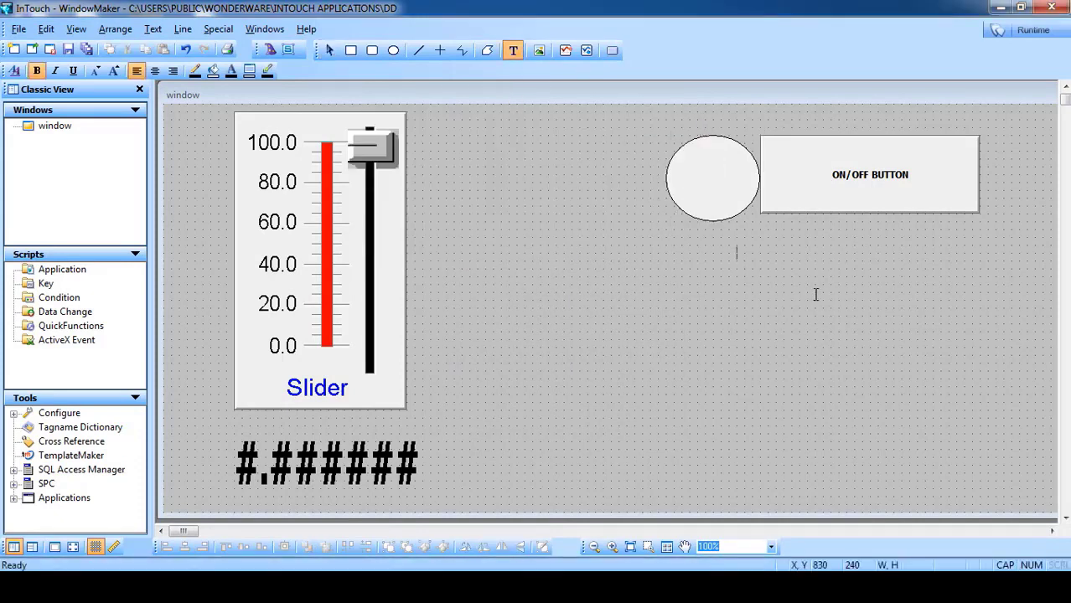
type("#")
key("Escape")
left_click_drag(743, 258, 696, 287)
left_click(709, 322)
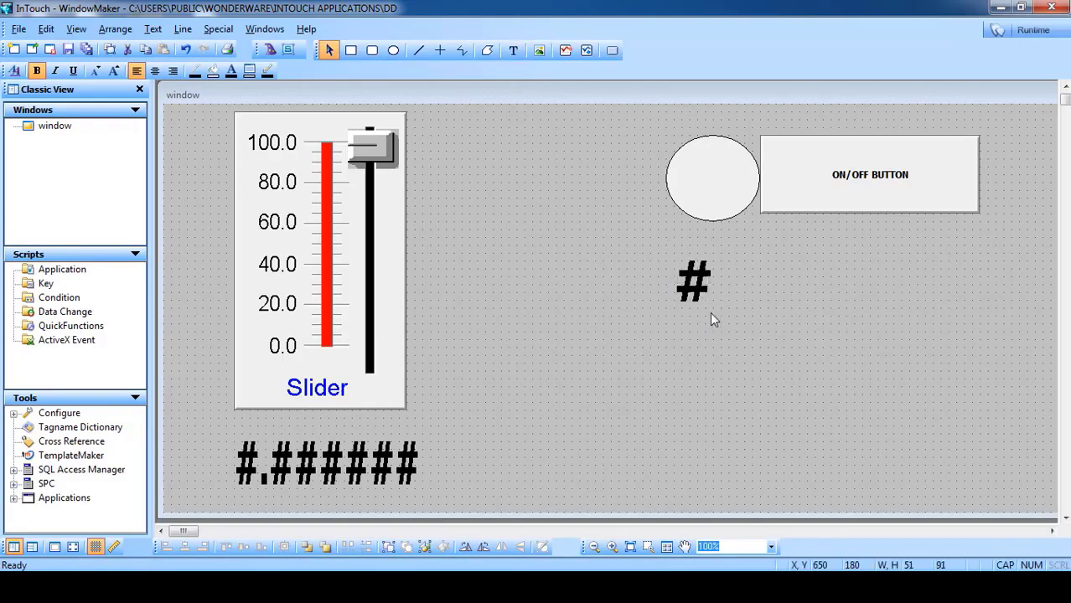
Give the # text a discrete value display of BUTTON with on message SLIDER_RUNNING and off message SLIDER_NRUNNIG.
double_click(693, 281)
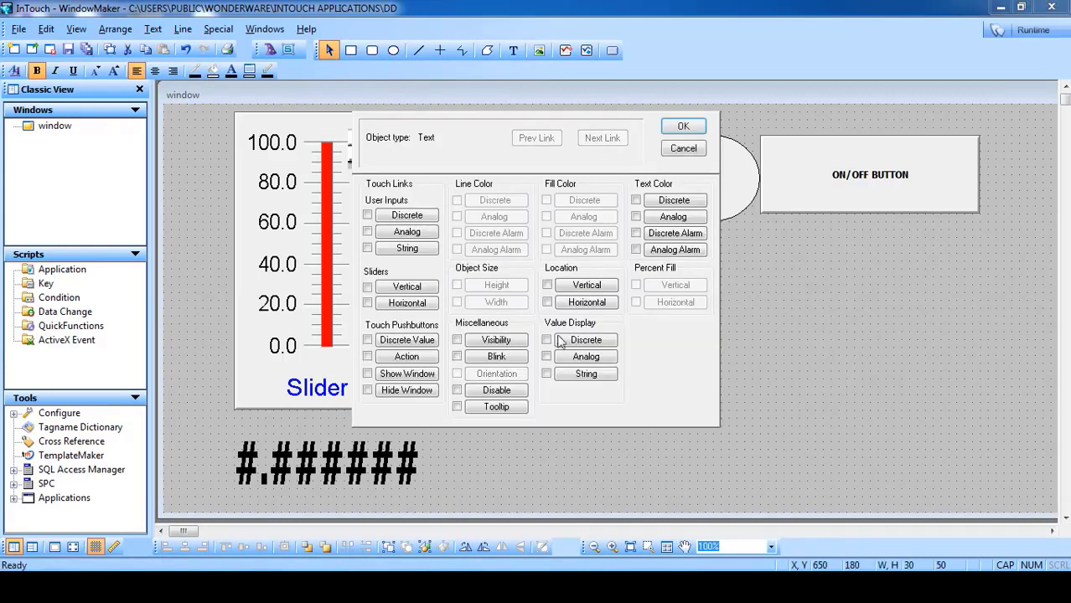
left_click(589, 339)
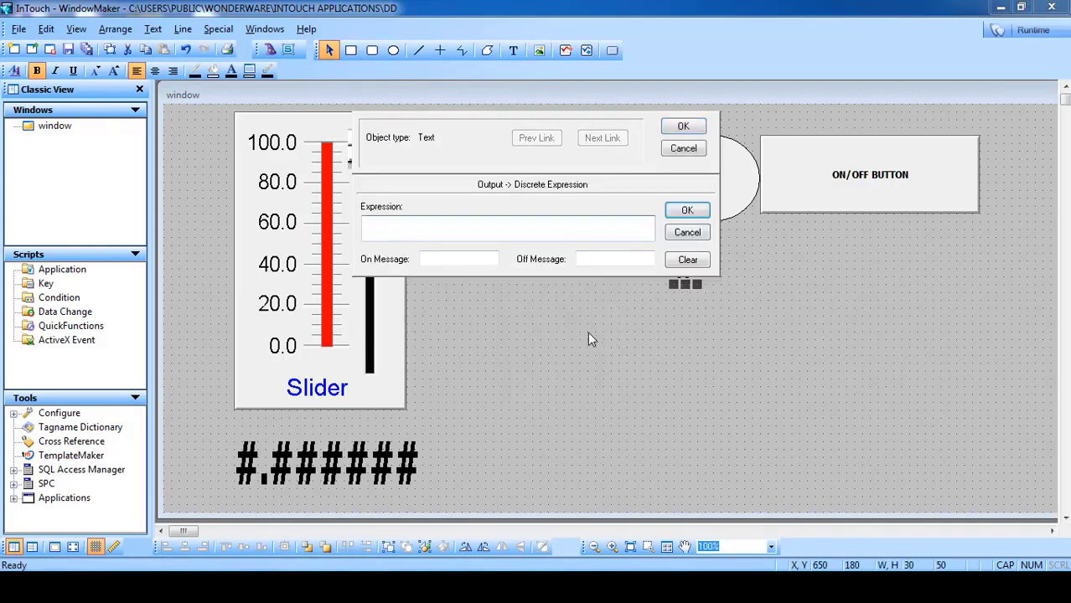
type("BUTTON")
left_click(452, 259)
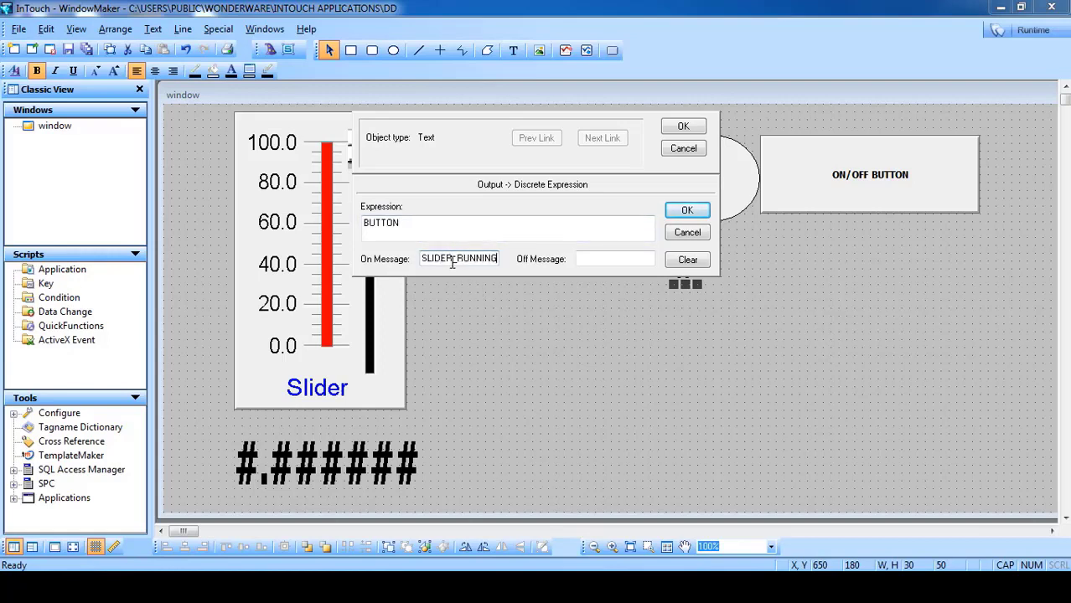
left_click(598, 254)
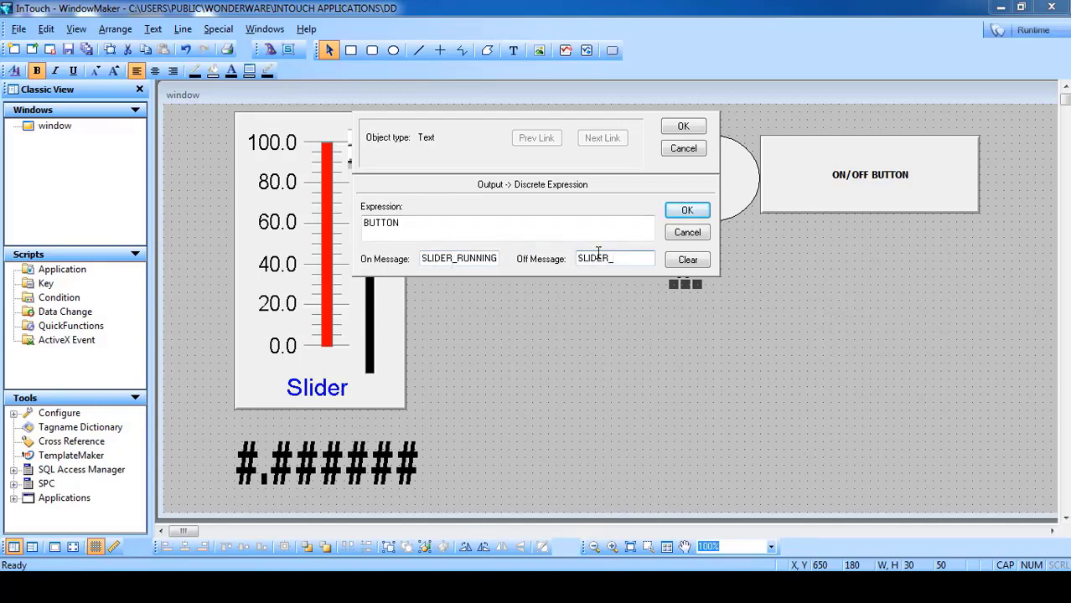
type("NNI")
left_click(626, 260)
key("BackSpace")
type("N")
type("G")
left_click(683, 128)
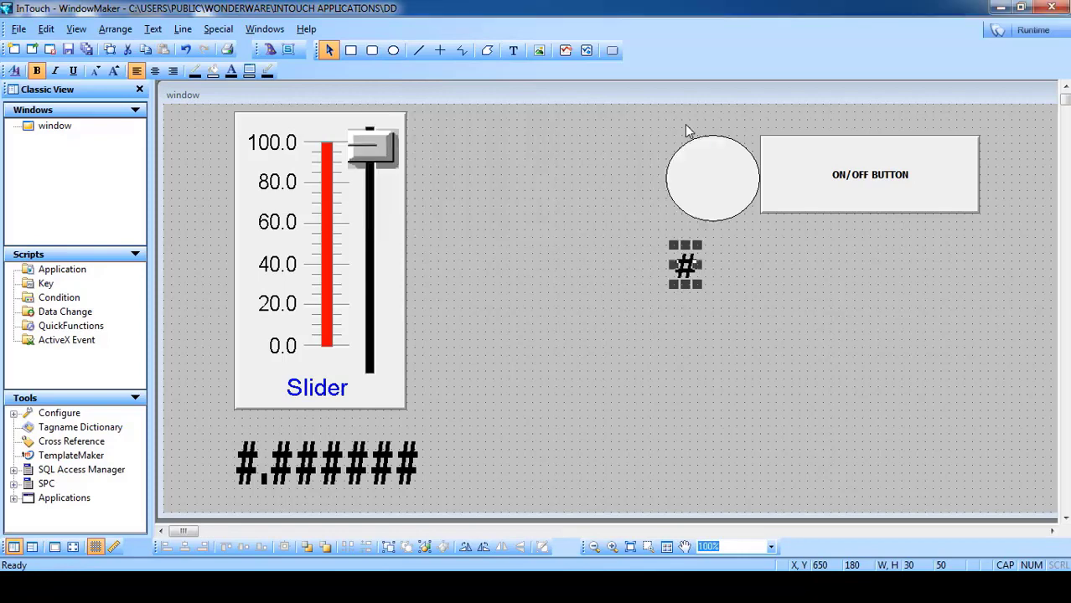
Test toggling the ON/OFF button in runtime, checking the ellipse and message, and return to development mode.
left_click(1032, 30)
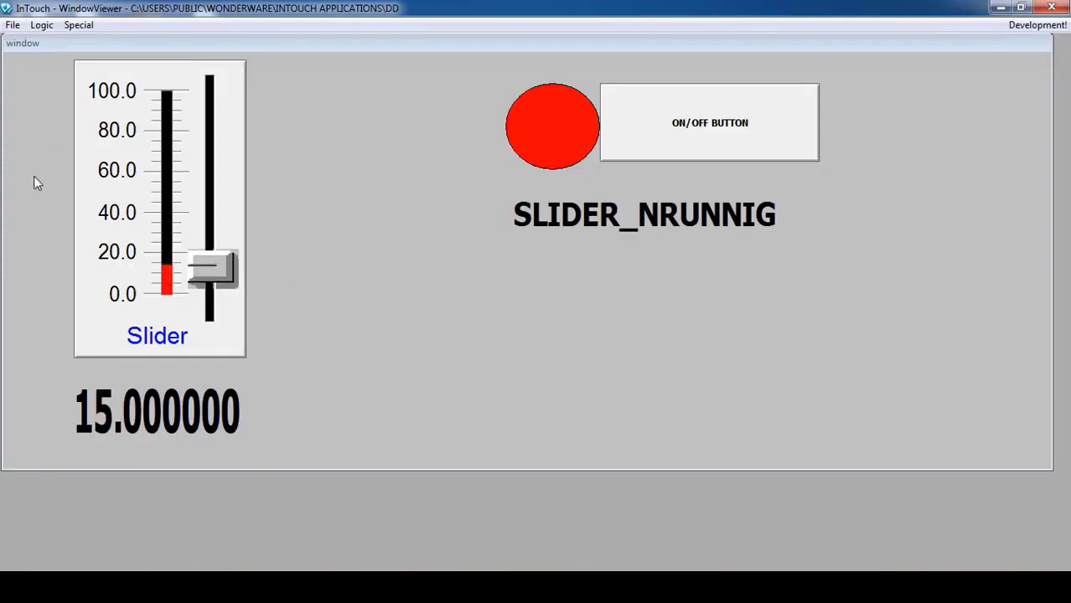
left_click(698, 143)
left_click(719, 138)
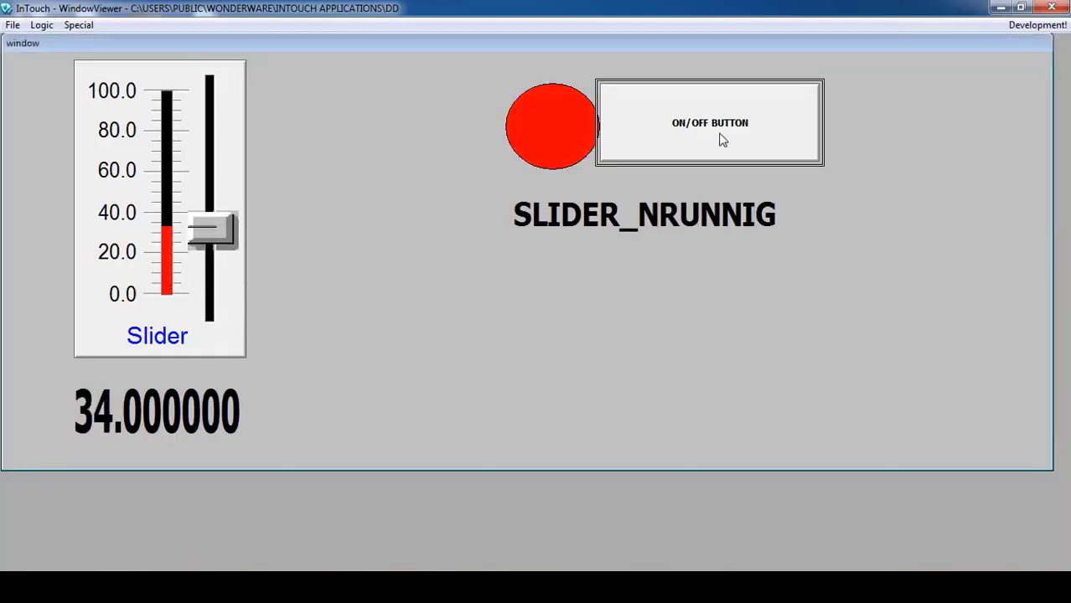
left_click(700, 127)
left_click(733, 132)
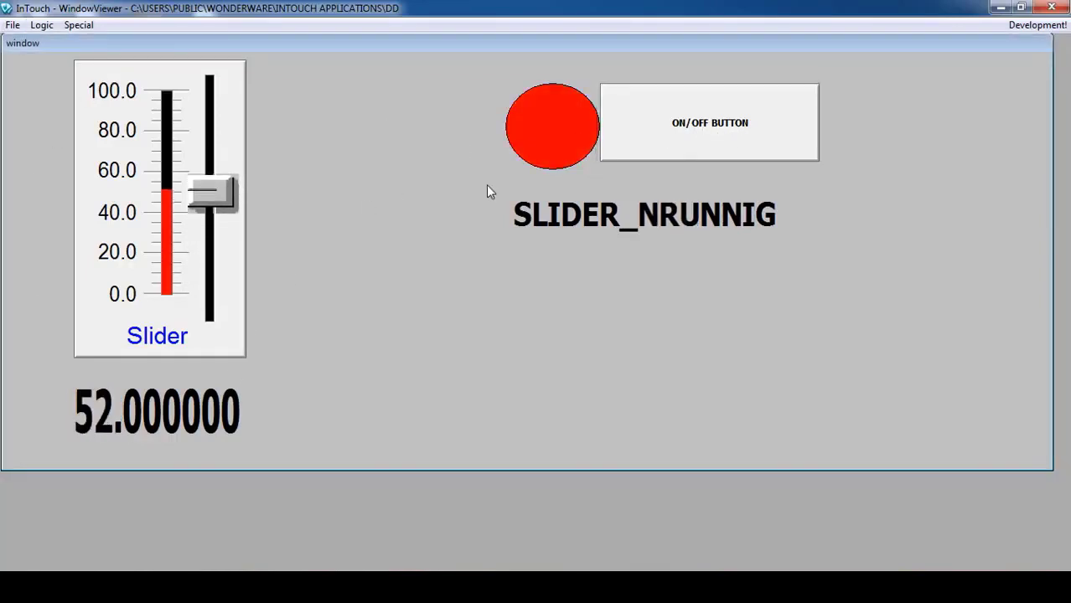
left_click(1034, 26)
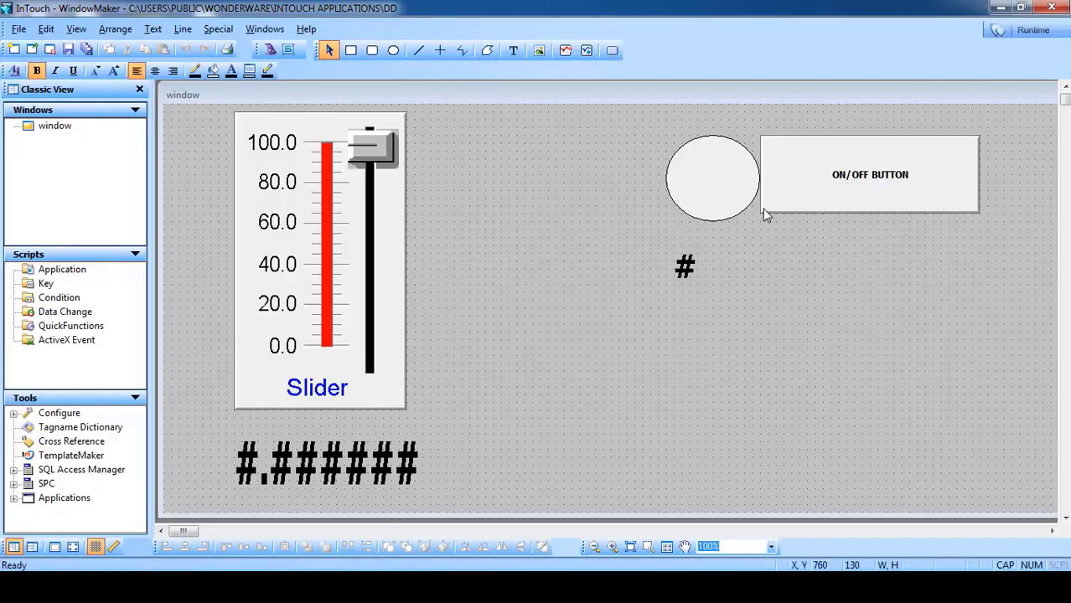
In the window's While Showing script, extend the first IF condition to button == 1 AND slider <= 99.
right_click(527, 240)
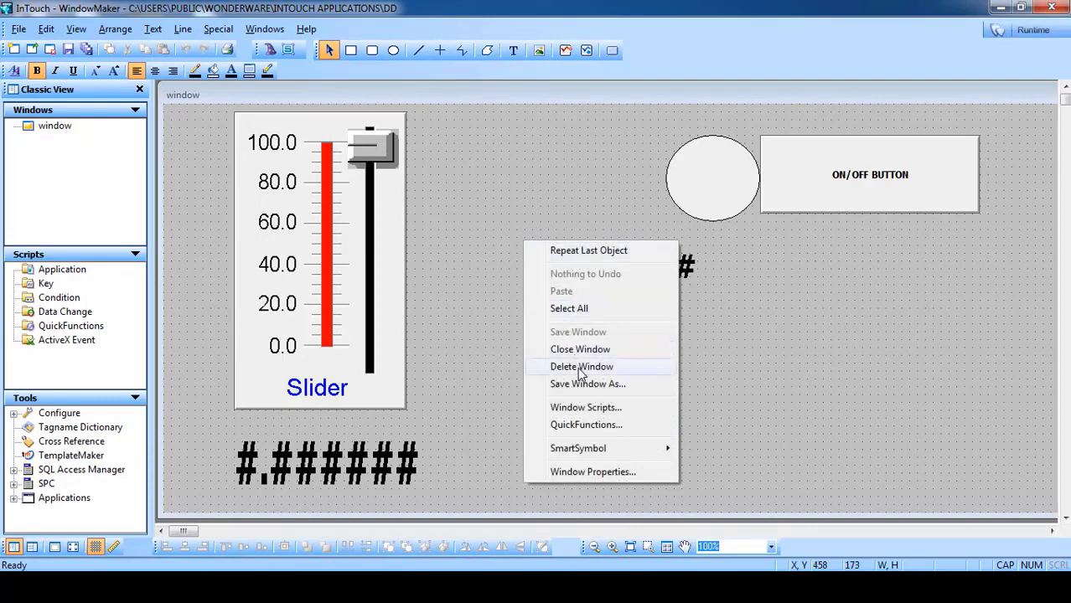
left_click(584, 409)
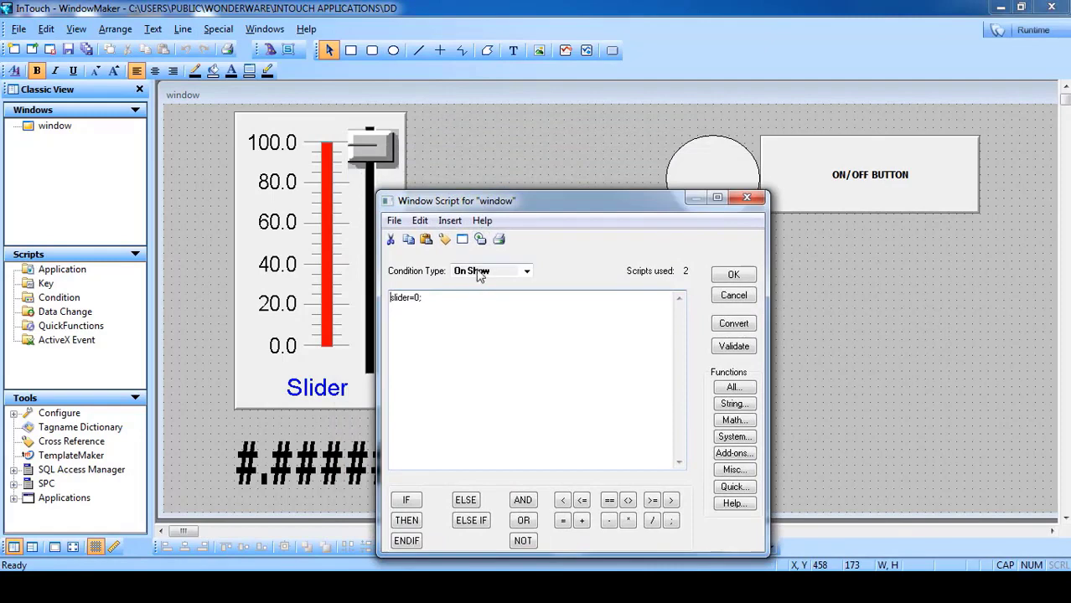
left_click(476, 270)
left_click(480, 292)
left_click_drag(476, 199, 586, 243)
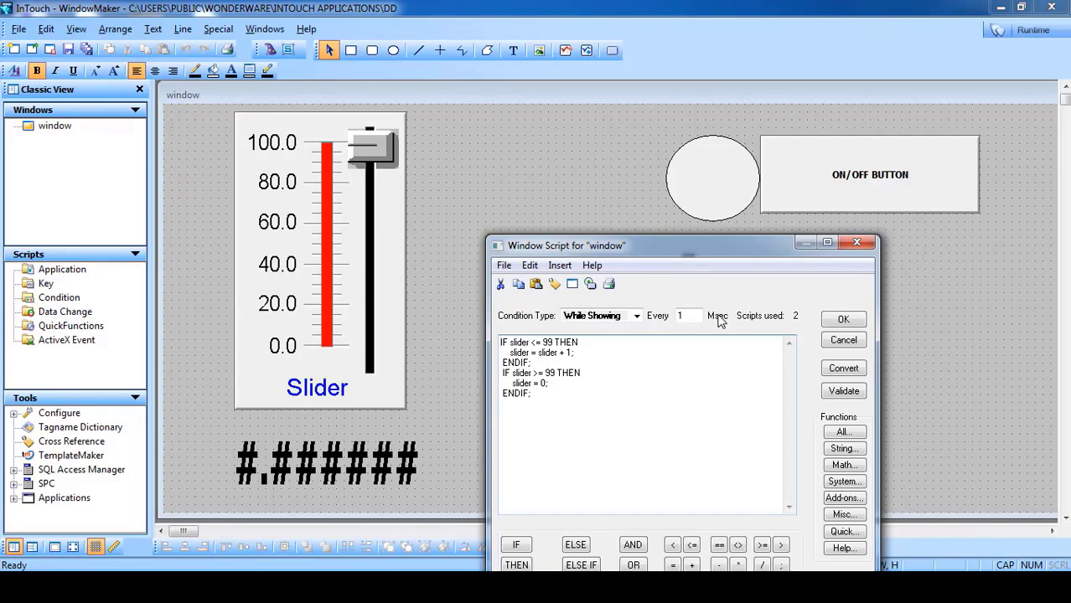
left_click_drag(612, 248, 538, 242)
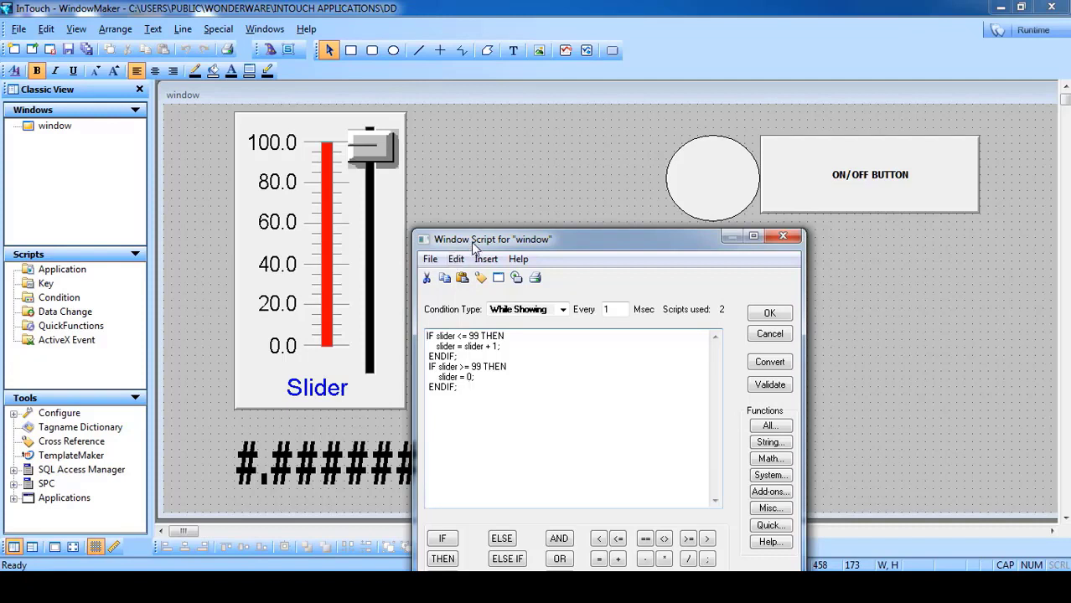
left_click_drag(466, 244, 472, 228)
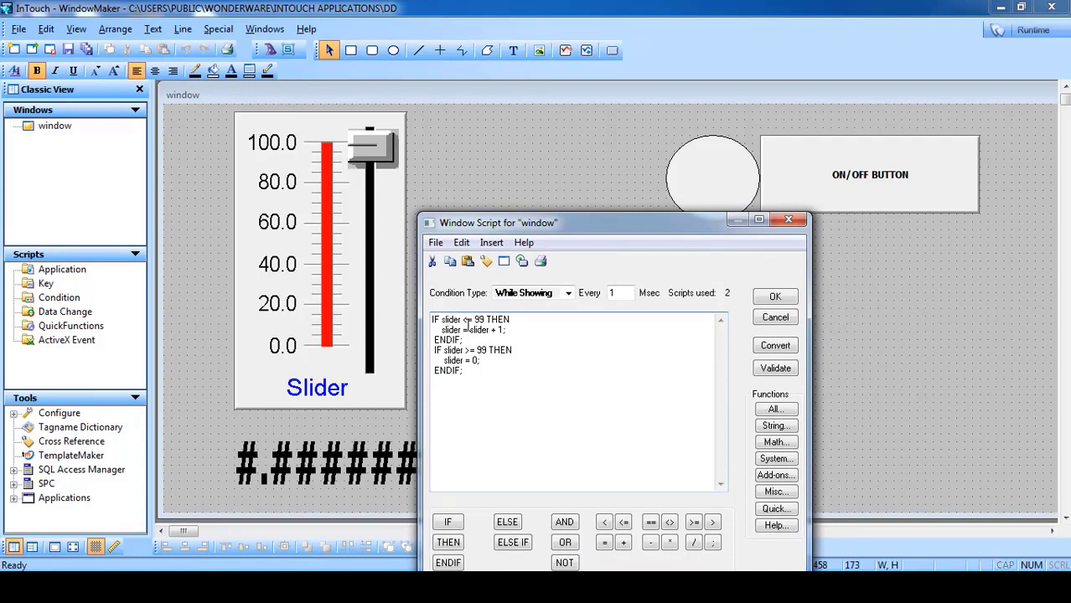
type("button")
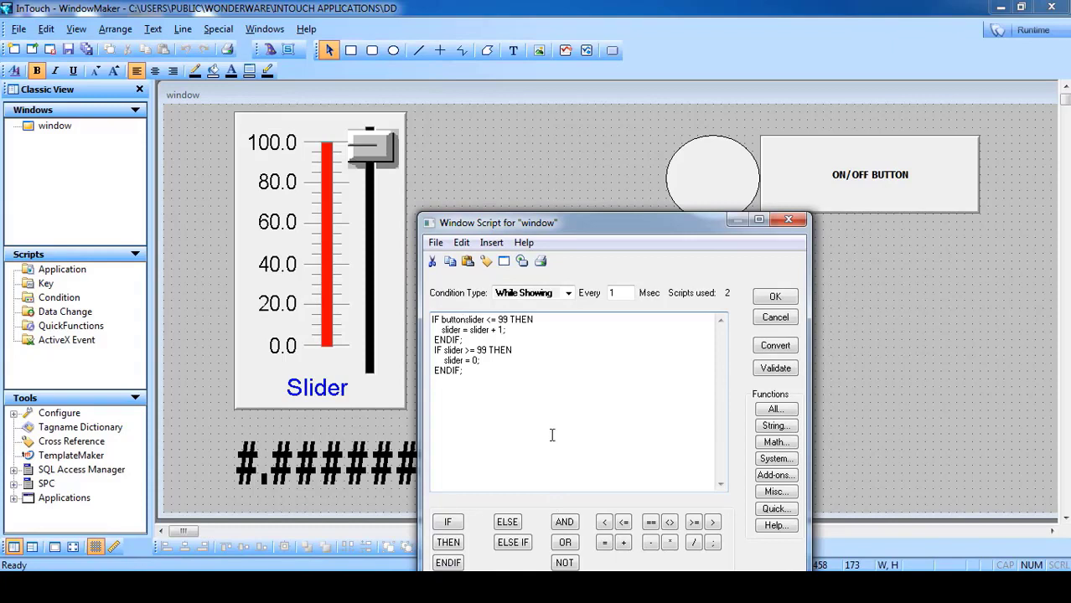
left_click(651, 522)
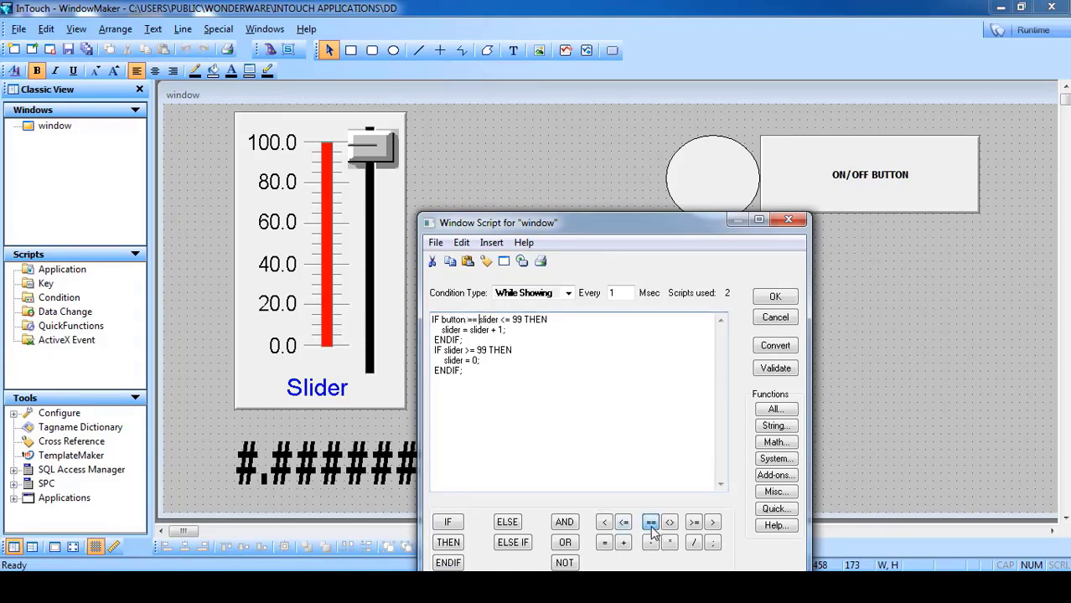
type("1")
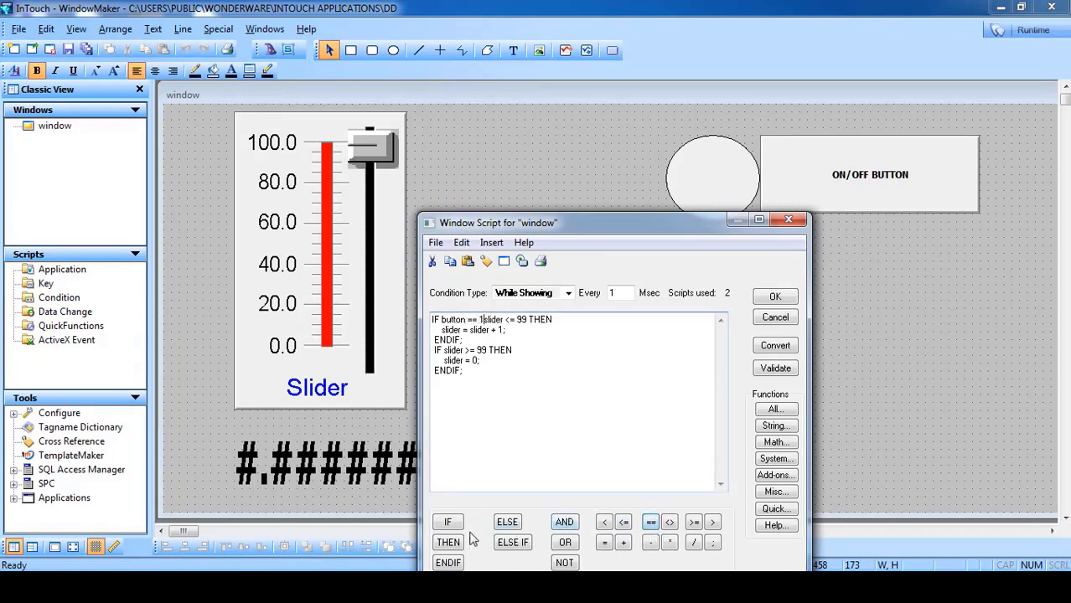
left_click(564, 522)
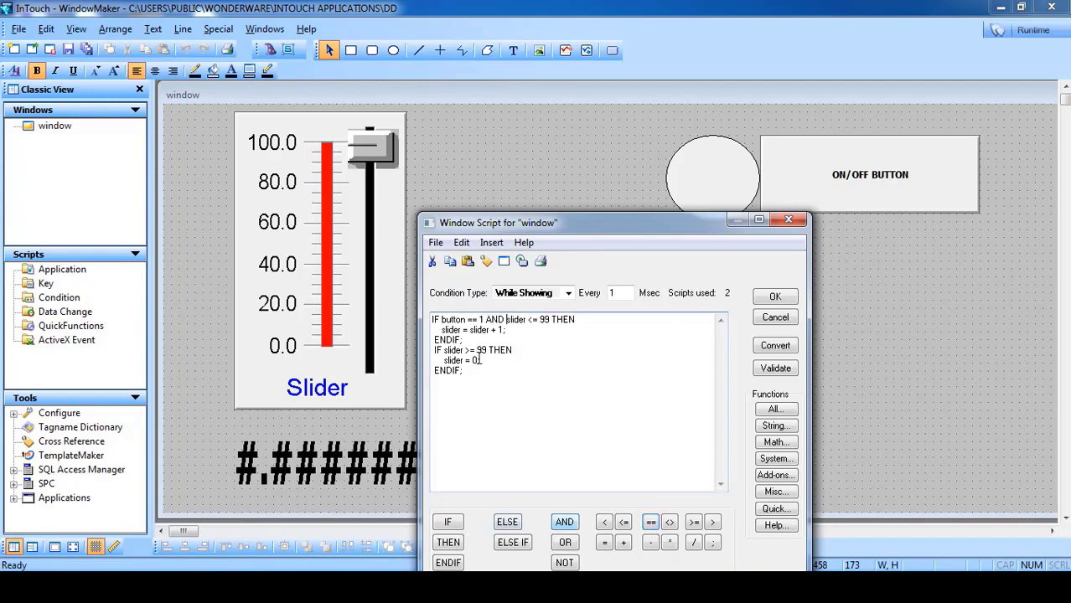
Examine the first IF statement's button condition, AND operator, slider limit and increment line in the While Showing script.
left_click(453, 320)
left_click(485, 324)
left_click(539, 326)
left_click_drag(551, 320, 520, 335)
left_click(520, 335)
left_click_drag(441, 319, 487, 320)
left_click(499, 320)
left_click_drag(485, 320, 509, 319)
left_click(546, 321)
left_click(525, 342)
left_click_drag(550, 320, 449, 319)
left_click(475, 319)
left_click_drag(506, 330, 447, 330)
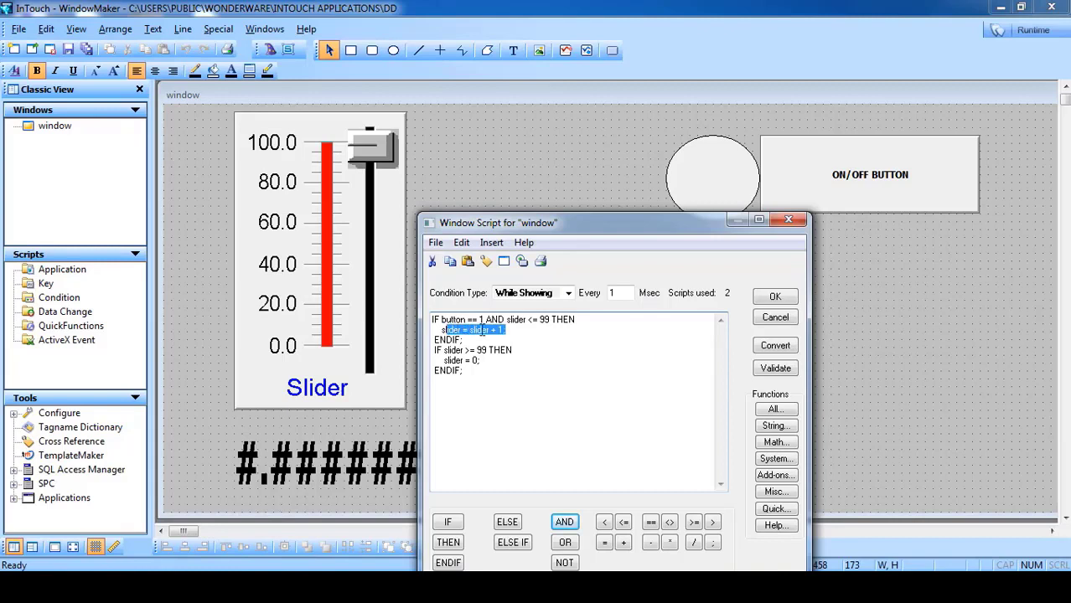
left_click(544, 338)
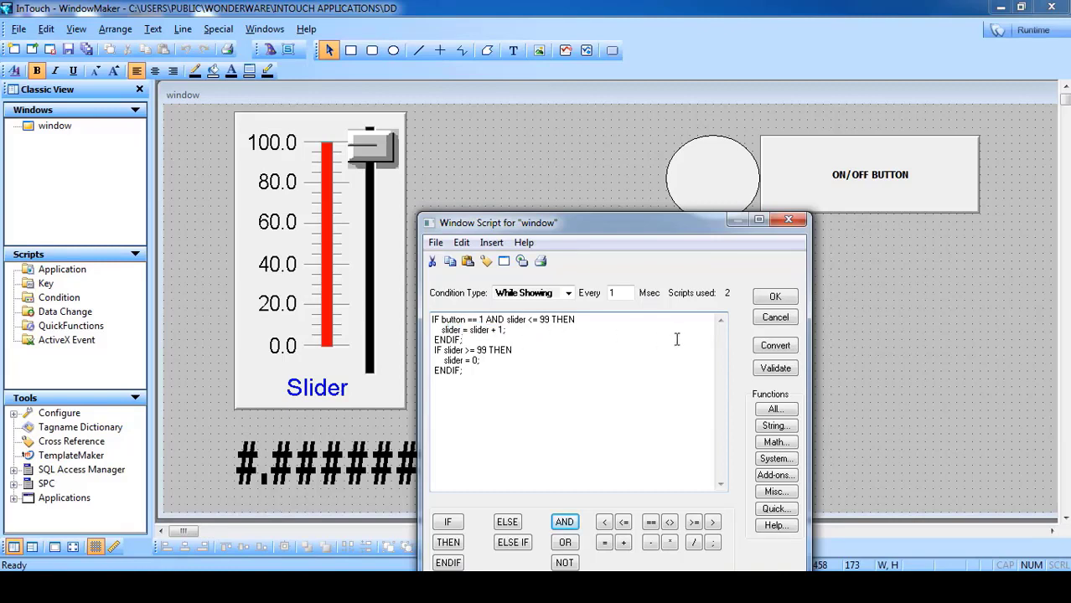
Save the window script and test starting and stopping the slider with the ON/OFF button in runtime.
left_click(774, 295)
left_click(1006, 29)
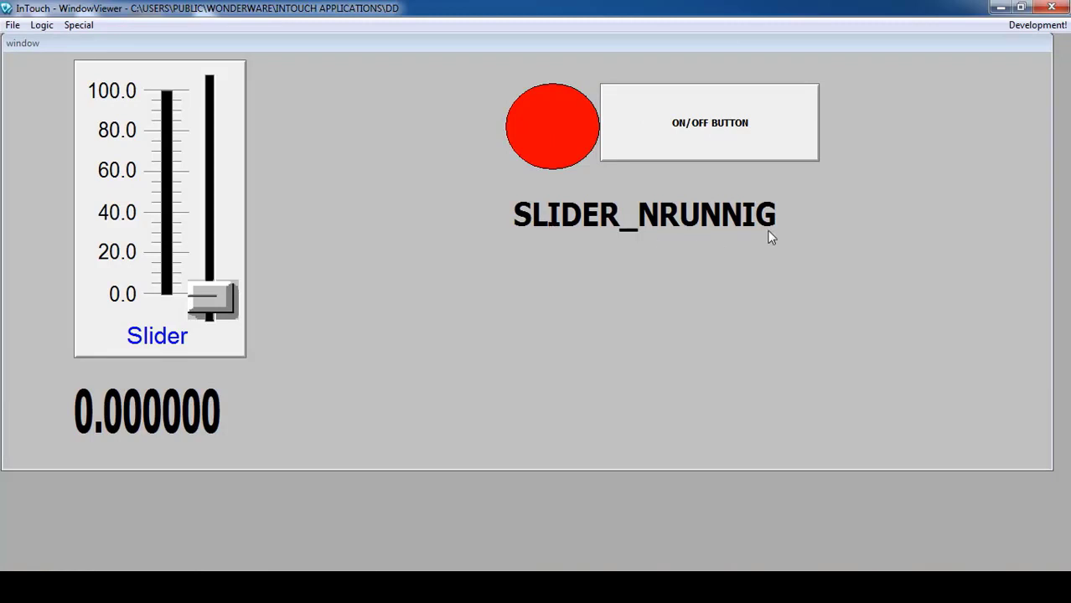
left_click(677, 136)
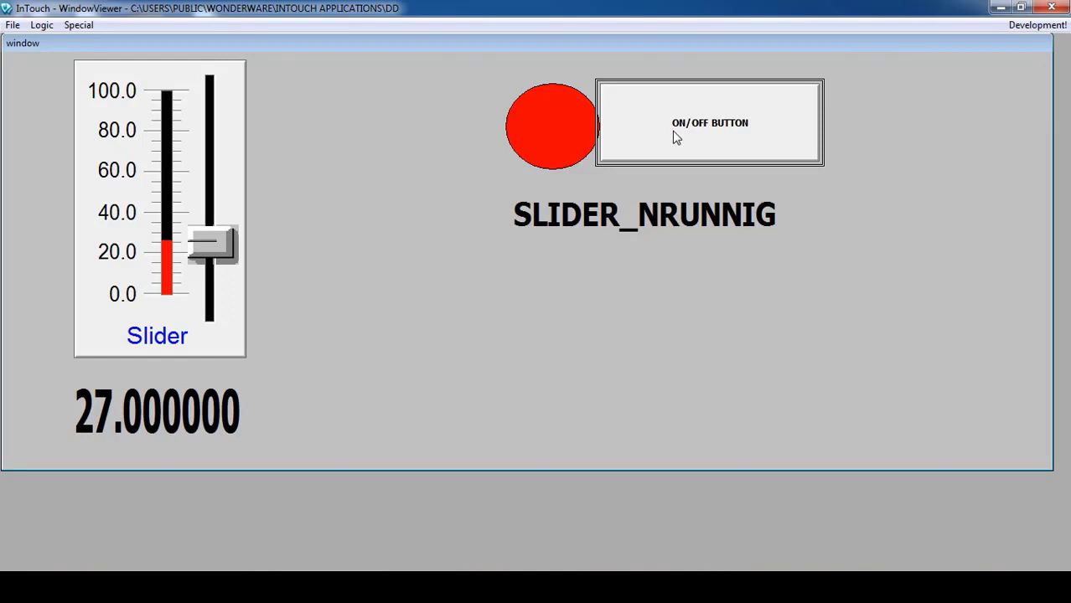
left_click(677, 137)
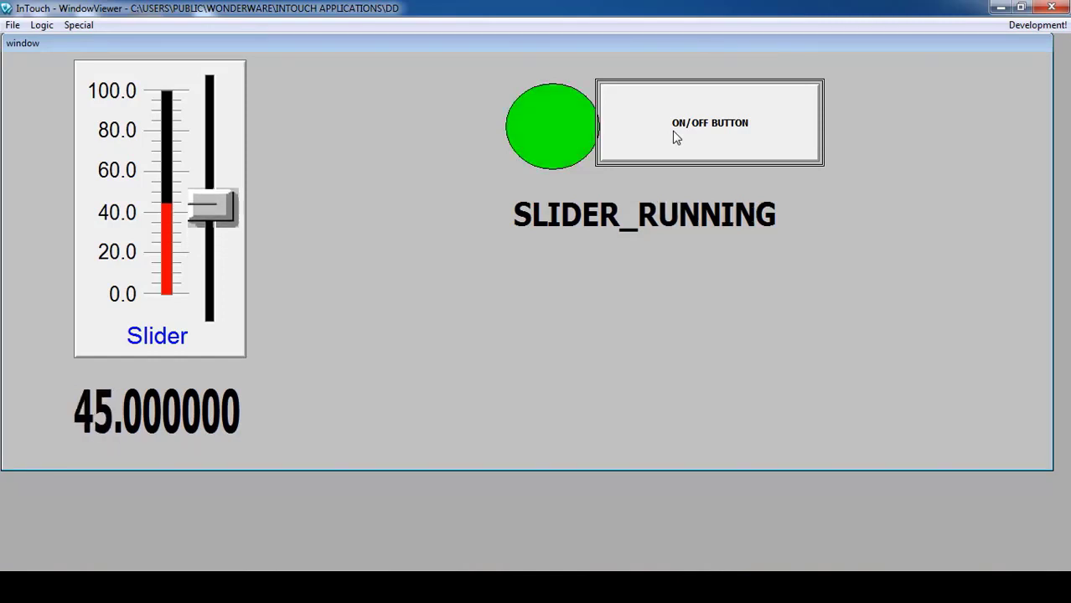
left_click(677, 137)
left_click(677, 137)
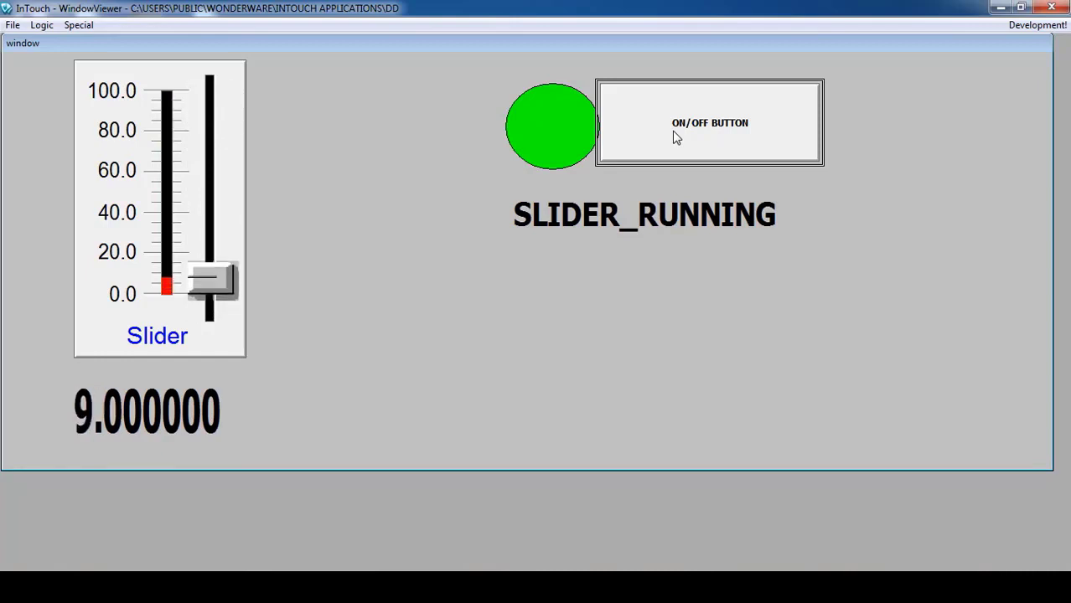
left_click(677, 137)
left_click(677, 136)
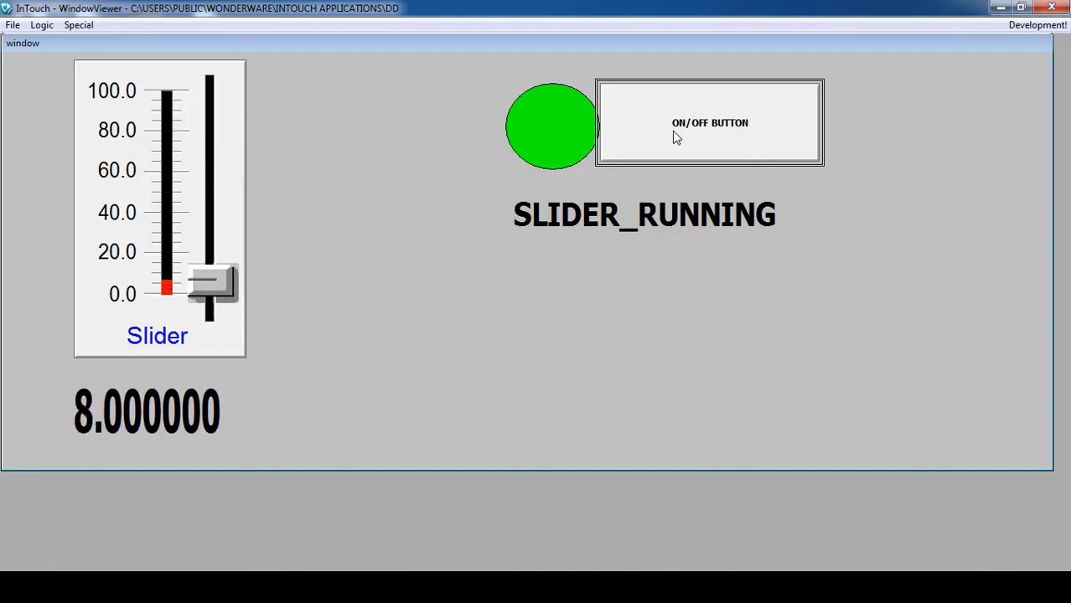
left_click(677, 138)
left_click(676, 138)
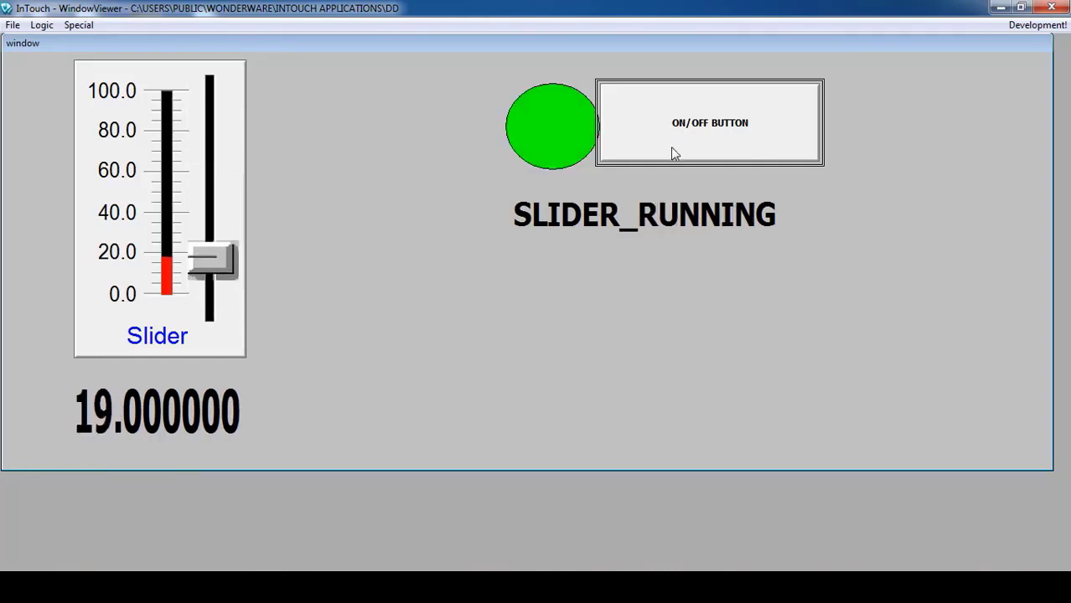